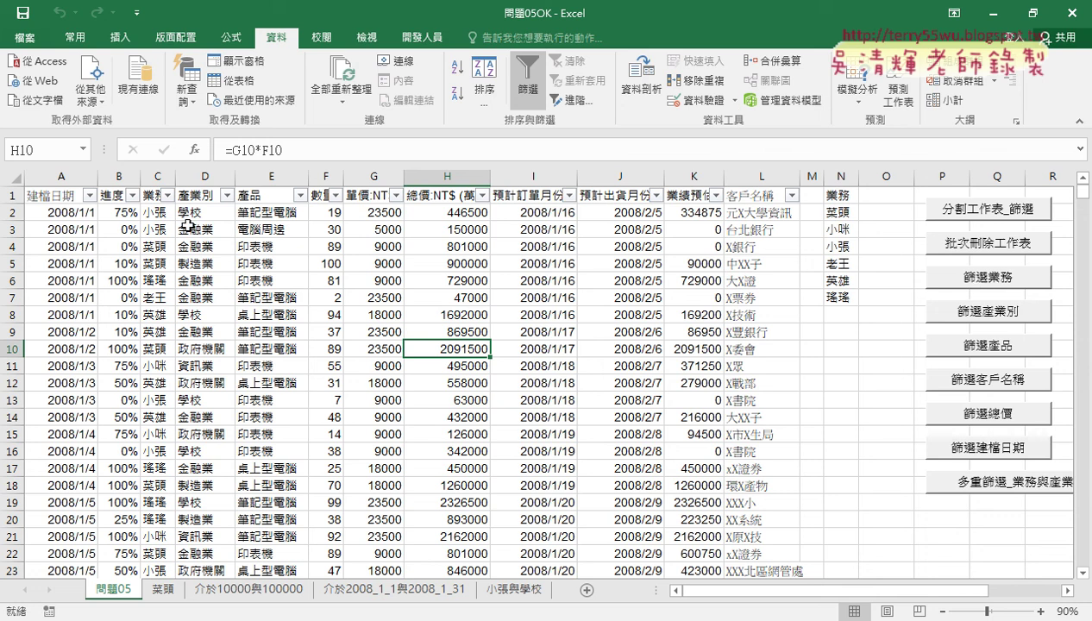
- Remove the AutoFilter from the 問題05 sales table, then select cells C4 and D10
key(ctrl+shift+l)
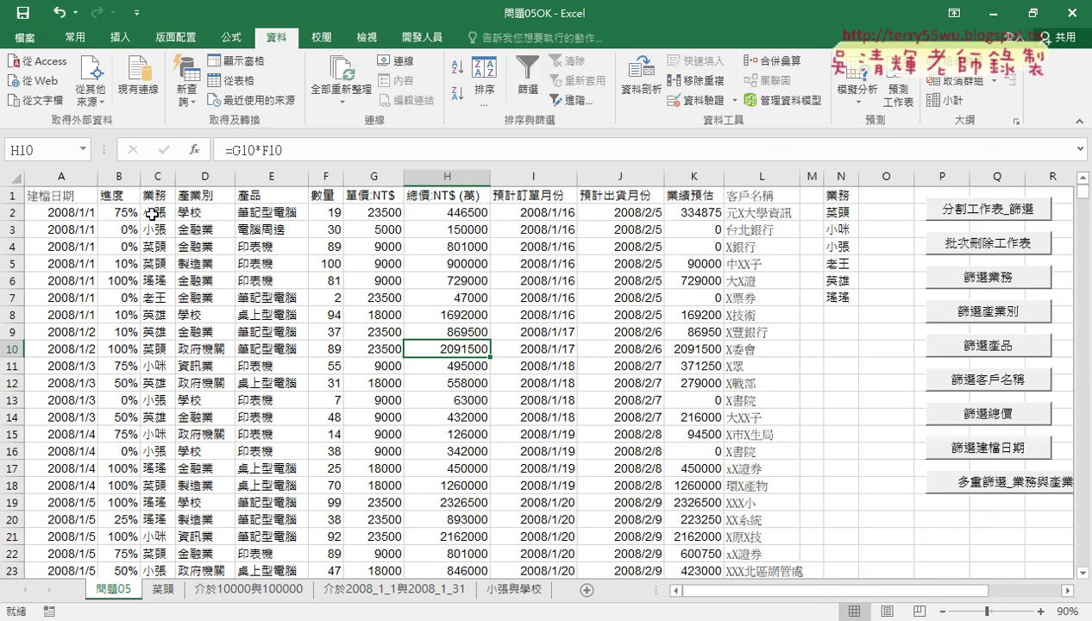
click(157, 263)
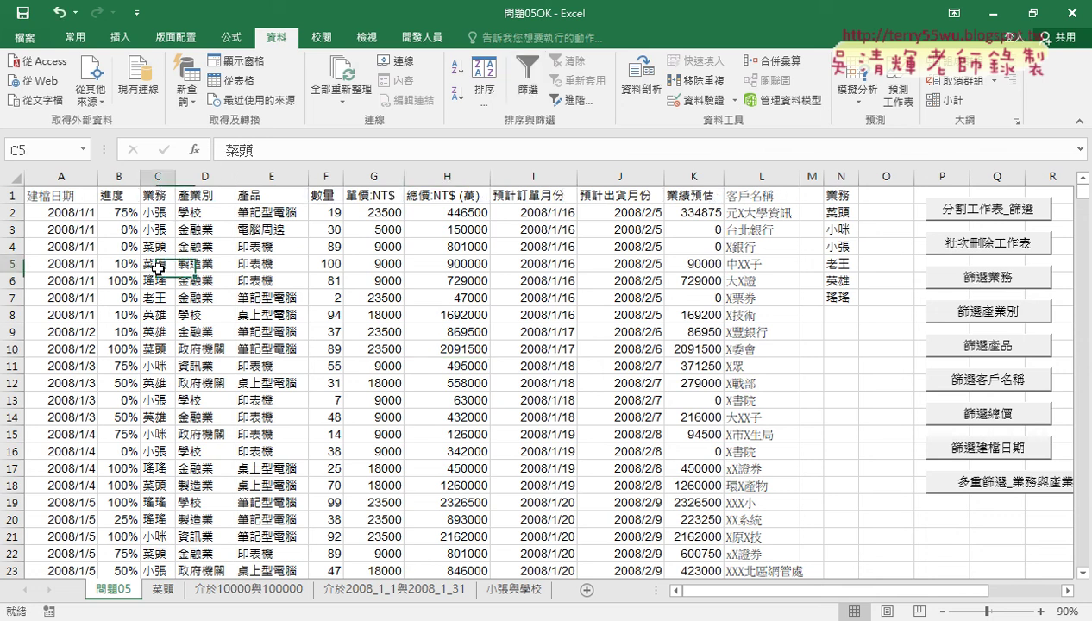
click(159, 248)
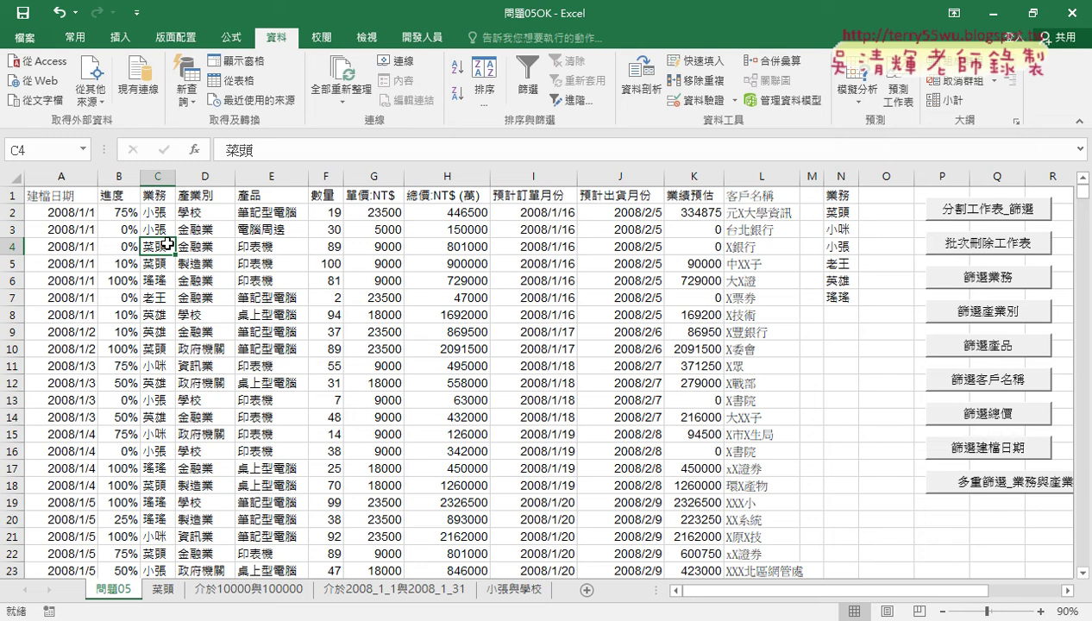
click(207, 348)
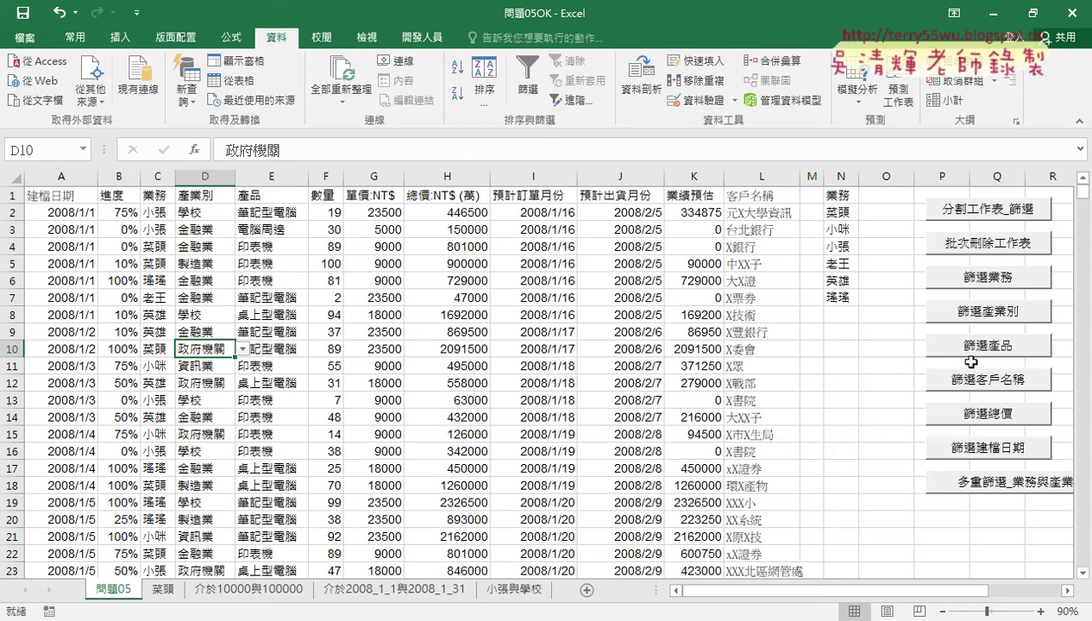
click(984, 277)
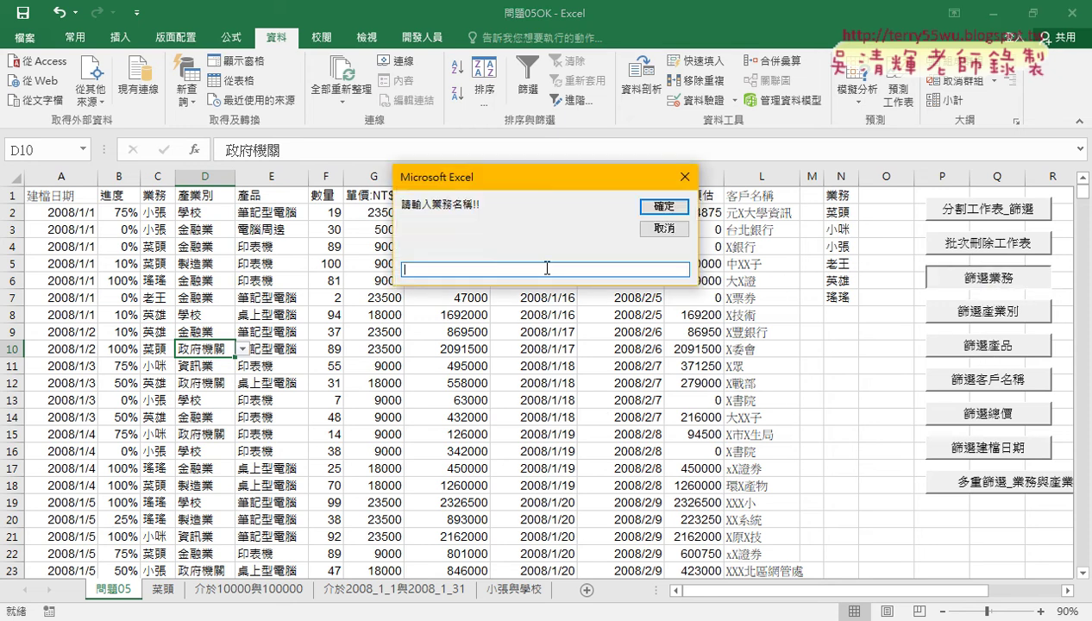
text(ㄘㄞ)
text(4)
key(Down)
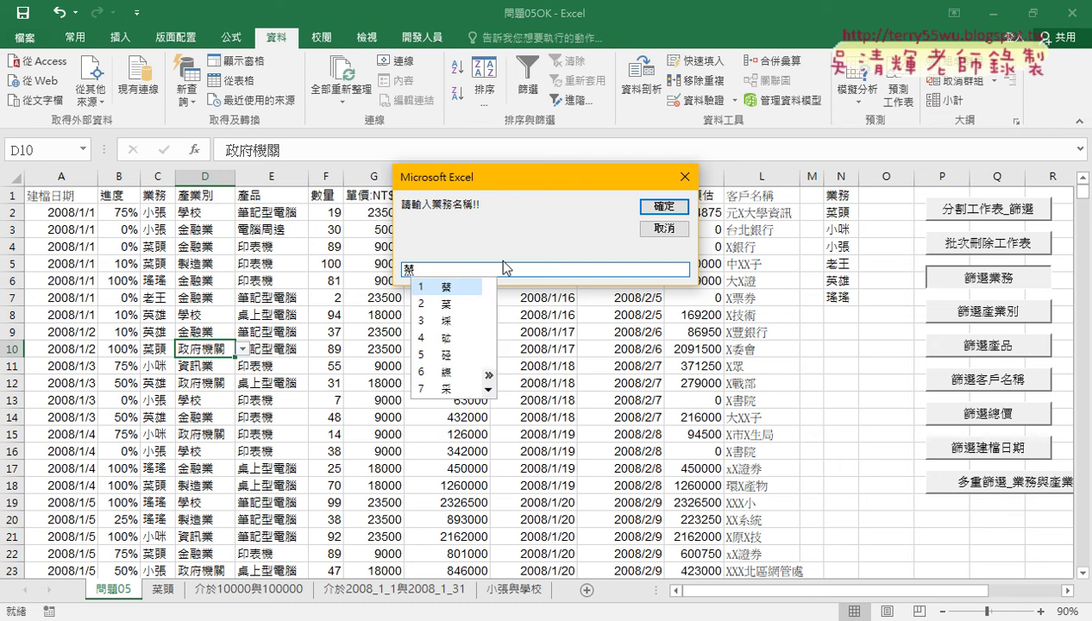
key(Down)
key(Return)
key(Return)
key(Return)
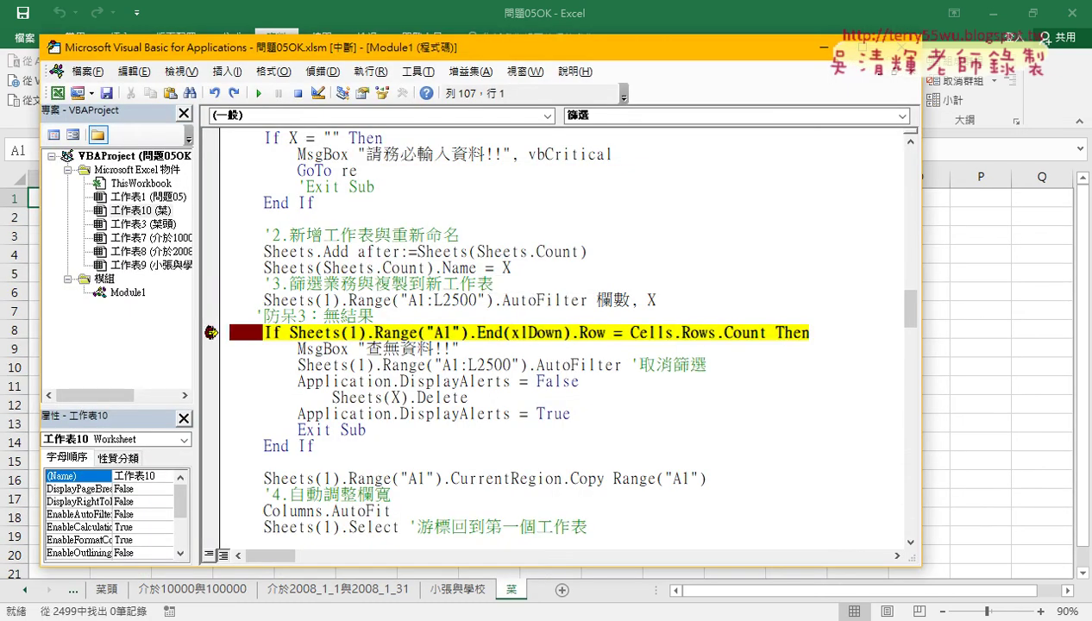
click(259, 94)
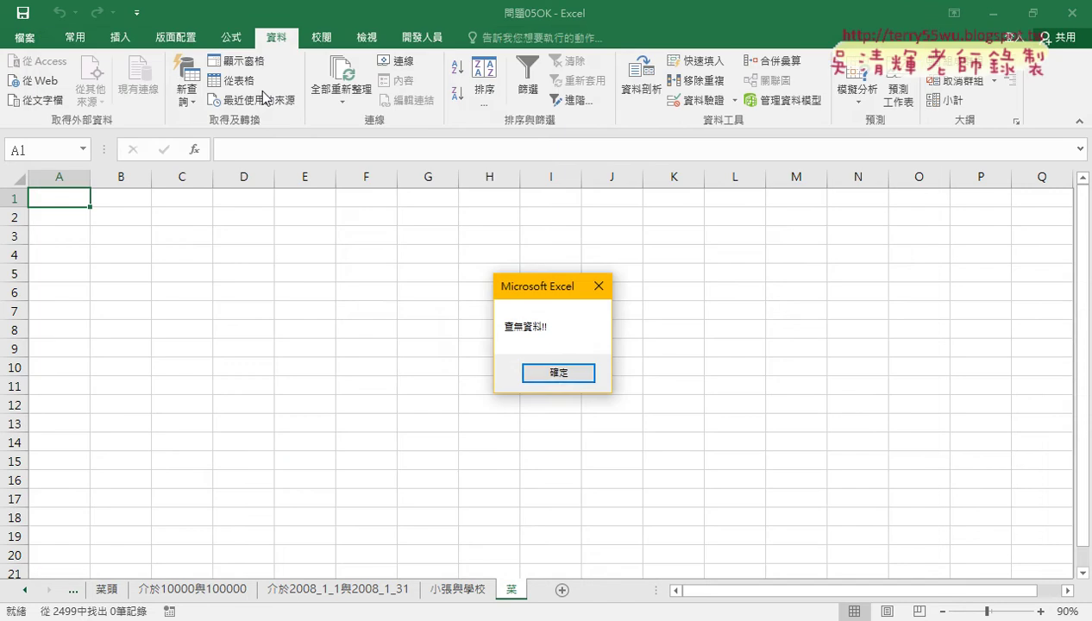
click(558, 373)
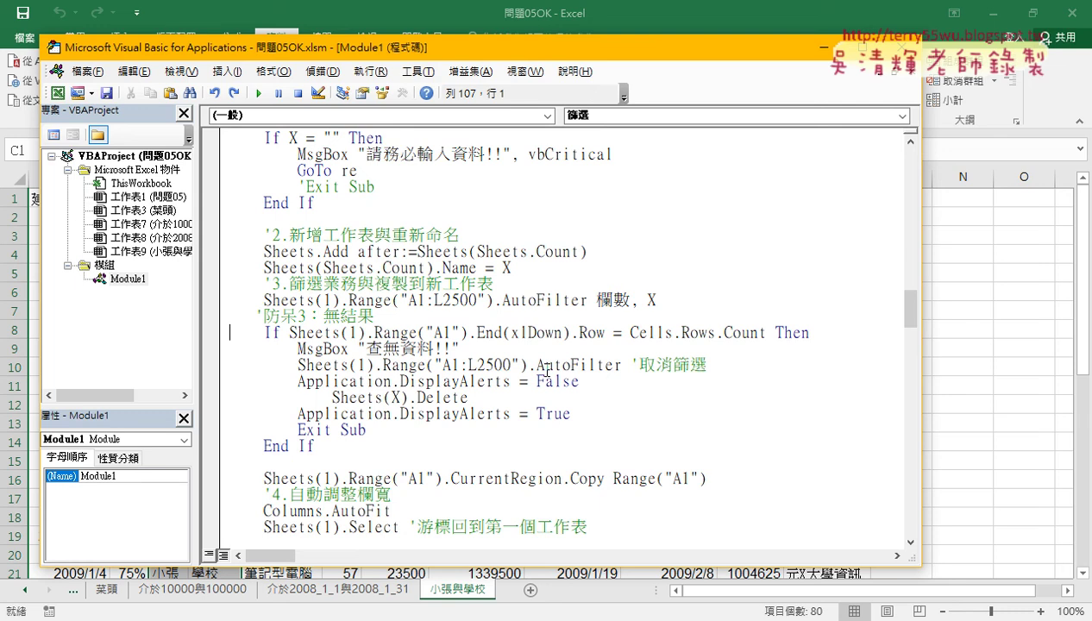
click(963, 461)
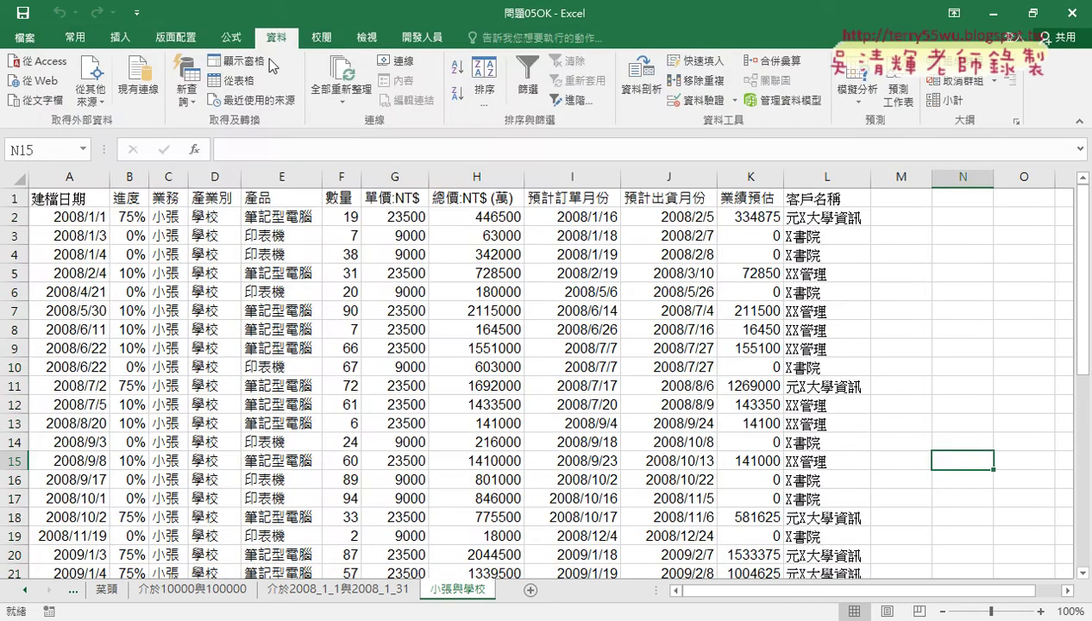
click(528, 76)
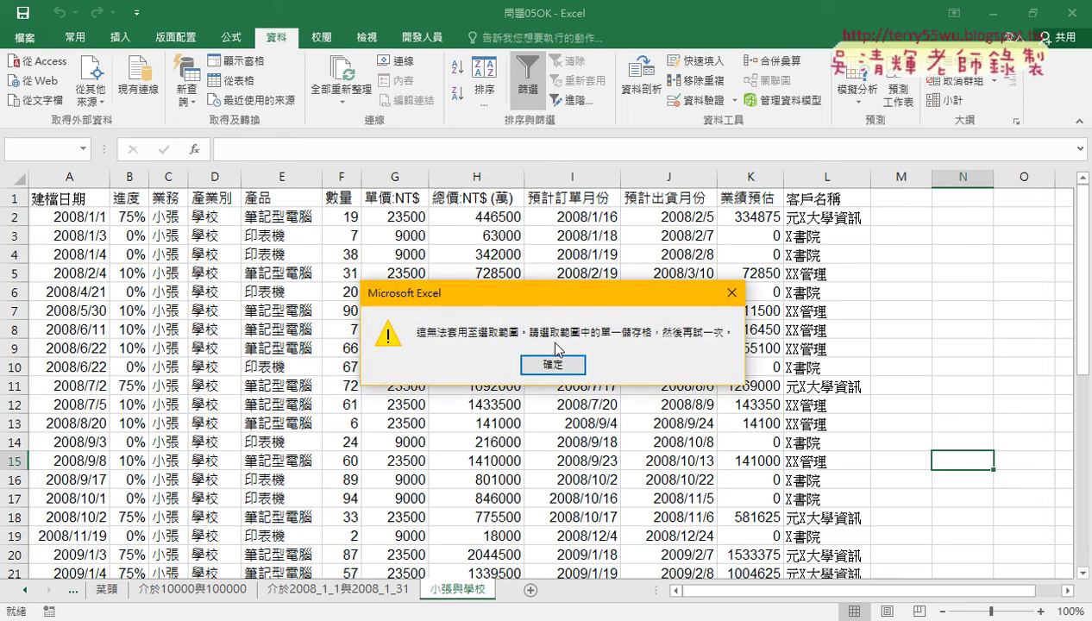
click(553, 364)
click(100, 590)
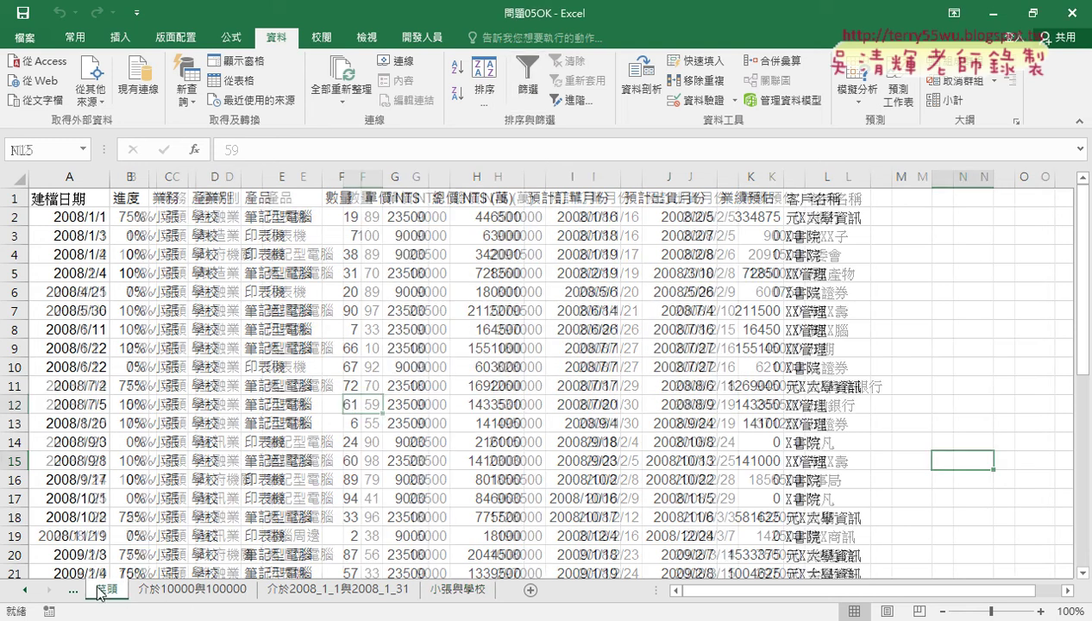
click(24, 590)
- On the 問題05 sheet, re-enable AutoFilter from D1 and open the 業務 column's filter menu
click(110, 590)
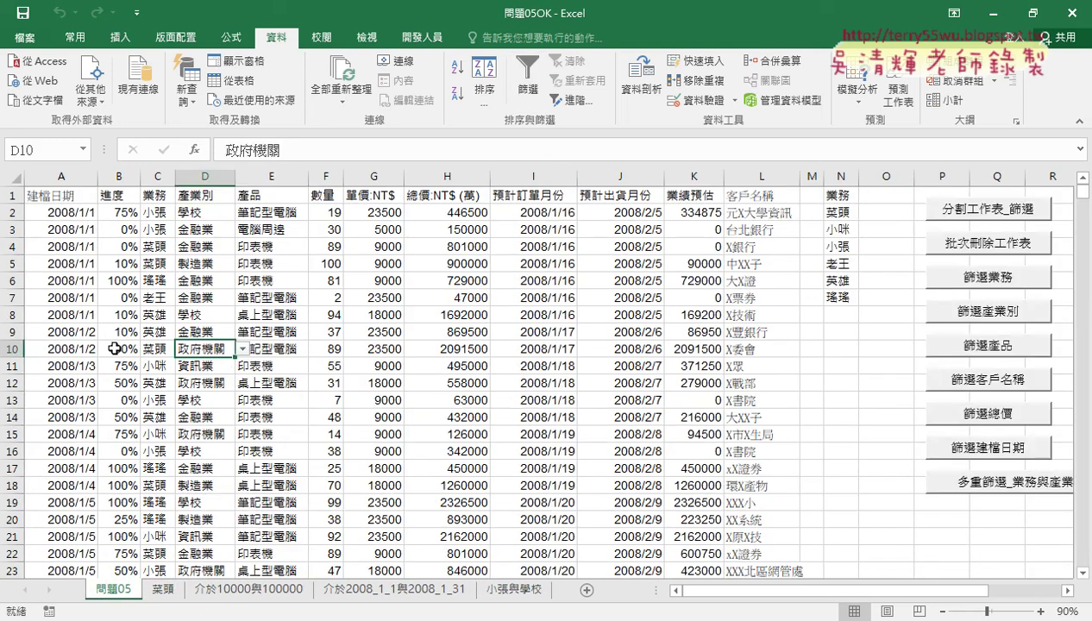
click(208, 191)
key(ctrl+shift+l)
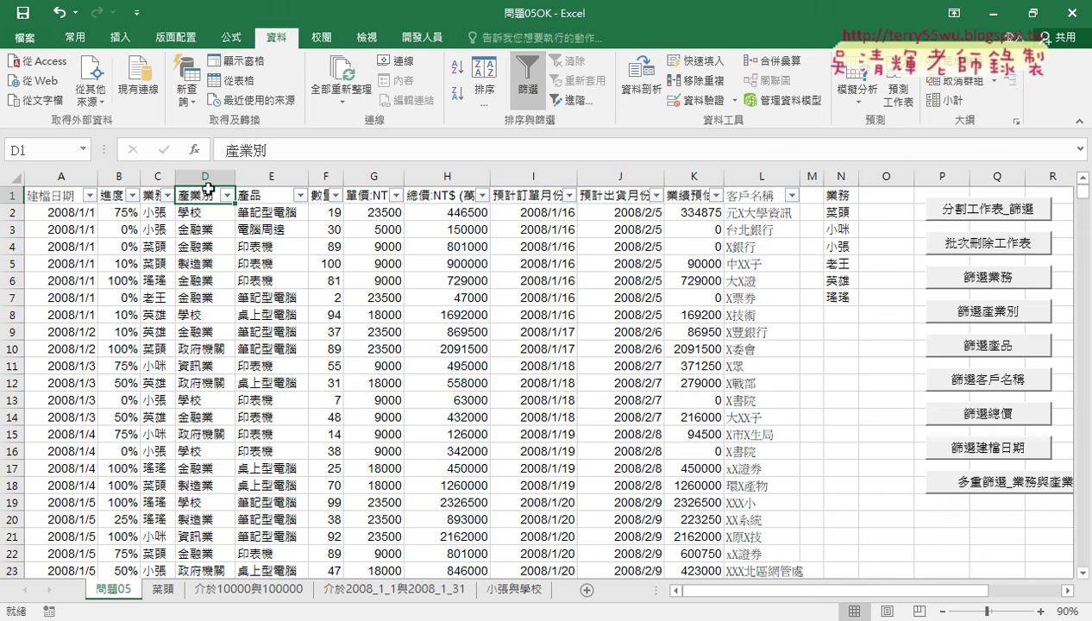
click(166, 196)
mouse_move(112, 318)
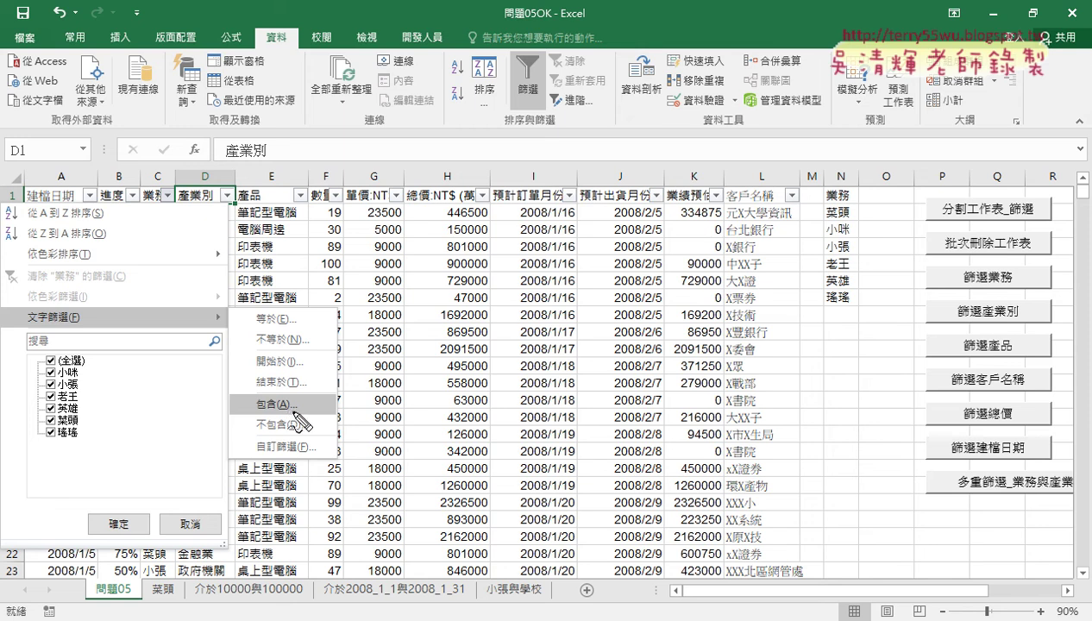
- Annotate the 文字篩選 options with circles, asterisks and an arrow pointing at 包含
drag(297, 402, 296, 406)
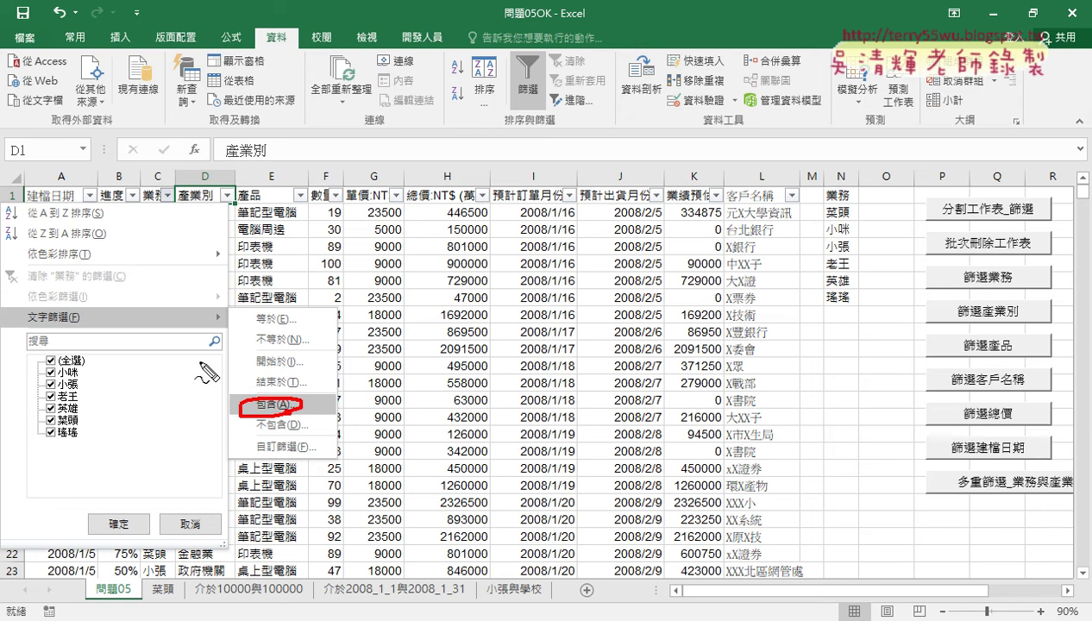
mouse_move(226, 323)
mouse_down()
mouse_move(236, 348)
mouse_move(243, 333)
mouse_move(213, 335)
mouse_move(216, 345)
mouse_up()
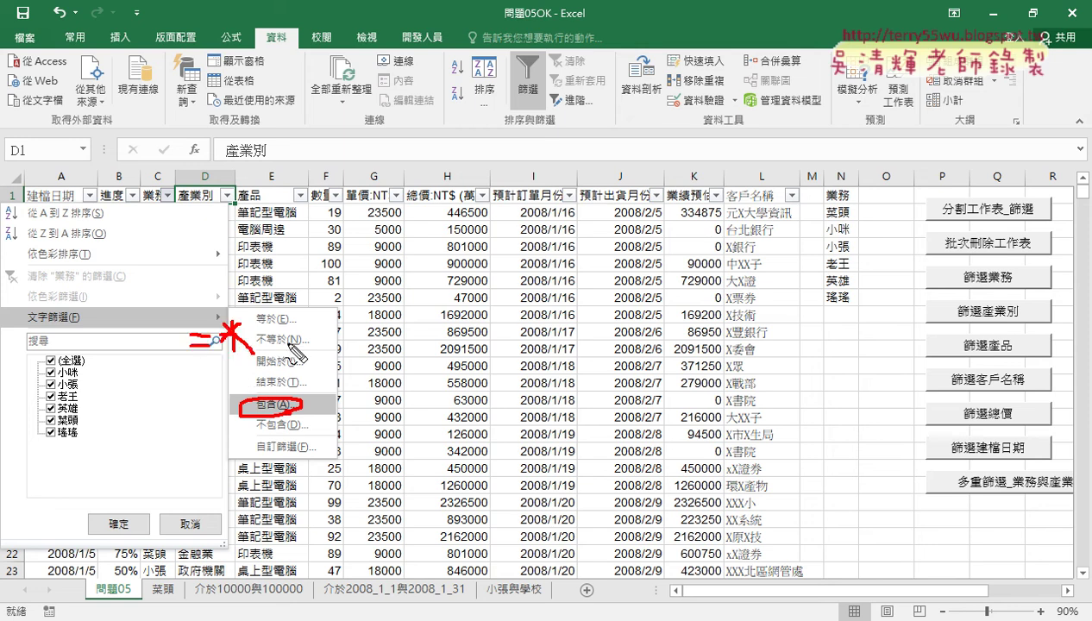
drag(291, 321, 297, 347)
mouse_move(338, 318)
mouse_down()
mouse_move(338, 349)
mouse_move(353, 333)
mouse_move(350, 346)
mouse_move(326, 349)
mouse_up()
drag(221, 354, 234, 355)
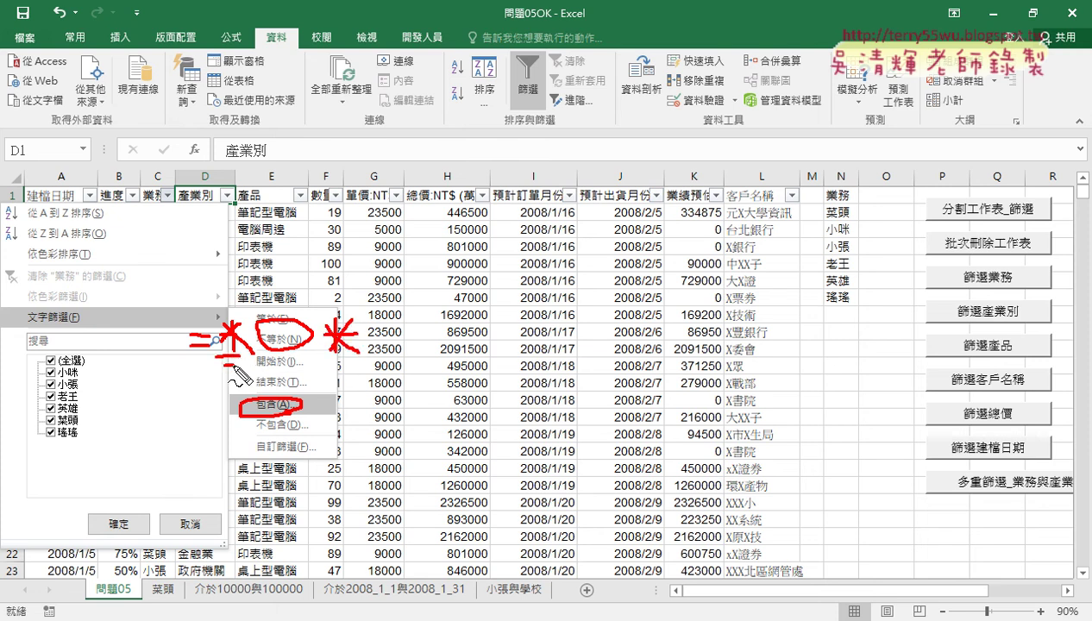
drag(328, 352, 356, 352)
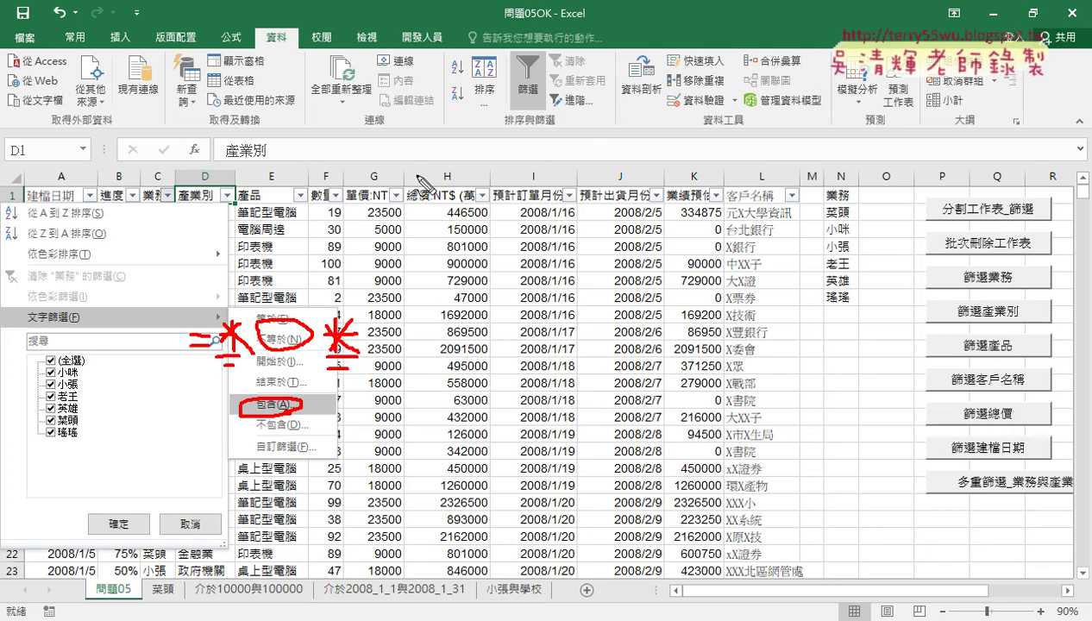
mouse_move(173, 425)
mouse_down()
mouse_move(226, 409)
mouse_move(221, 423)
mouse_up()
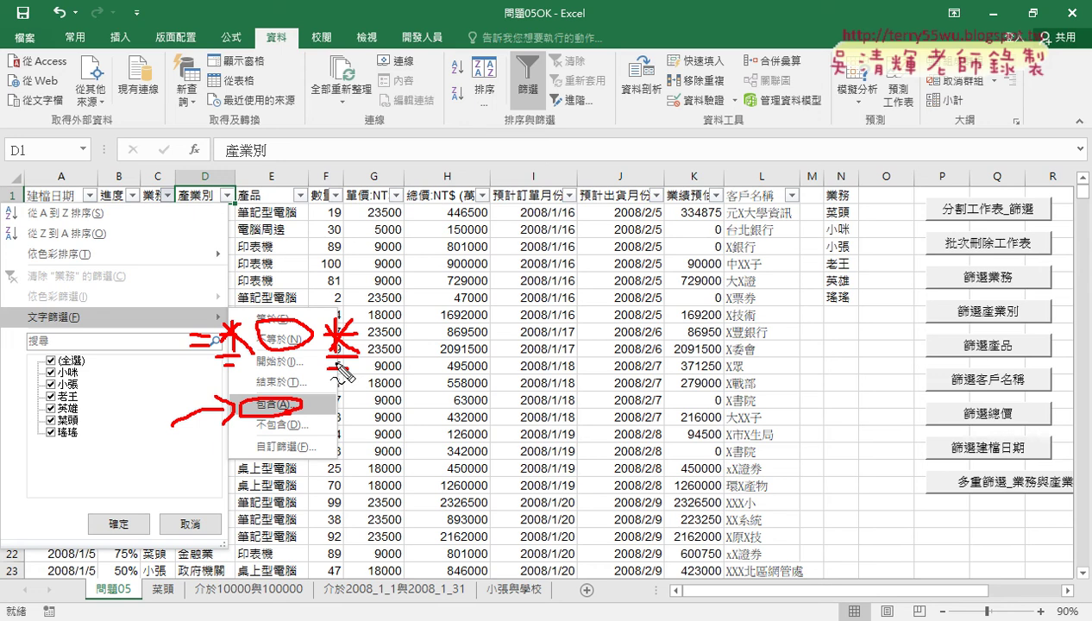
- Close the filter menu, turn off the AutoFilter, and open the Visual Basic editor from Developer
key(Escape)
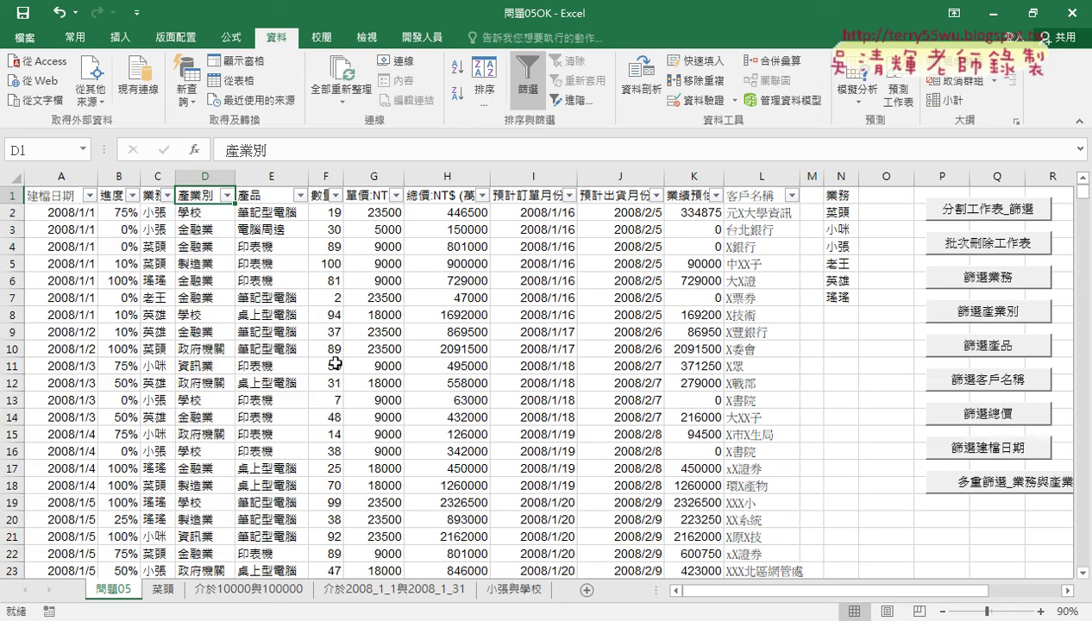
click(527, 82)
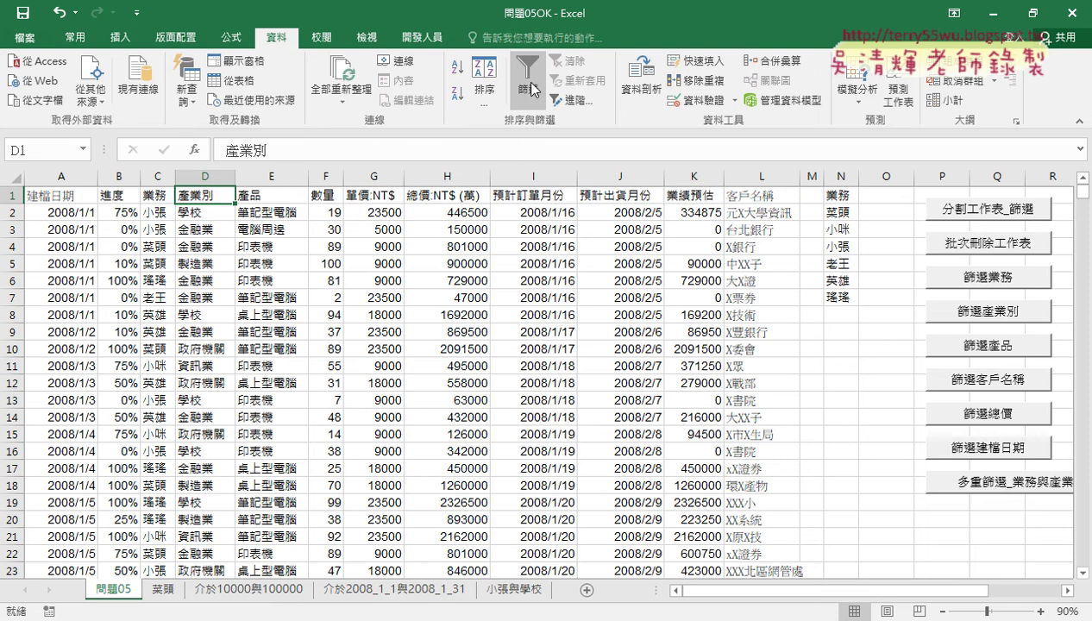
click(403, 39)
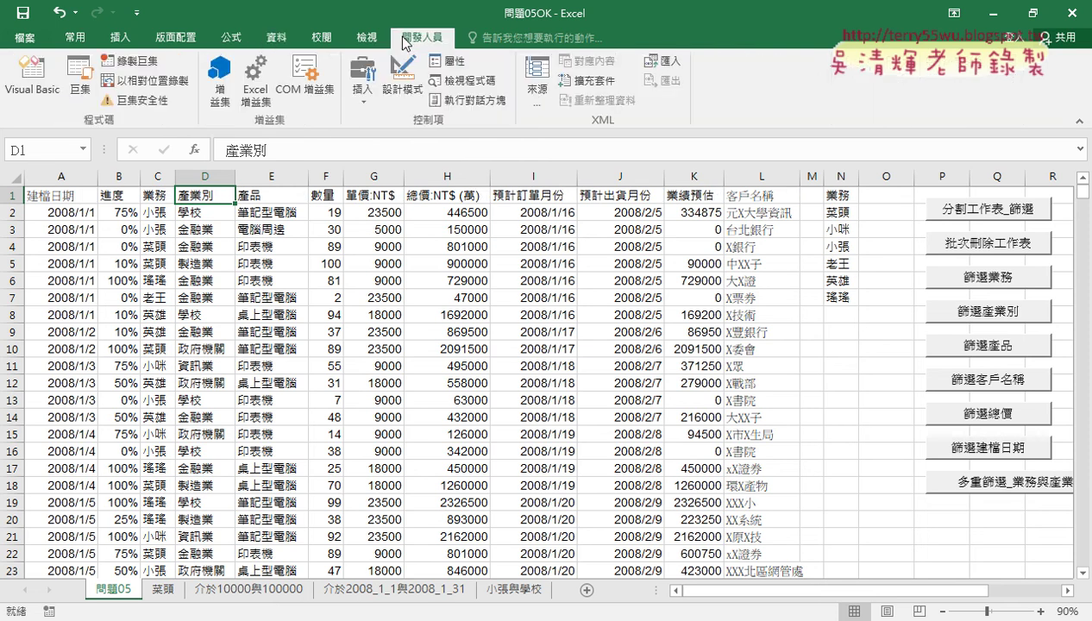
click(31, 87)
- Review the four short macros that call the 業務 and 產業別 filters
scroll(415, 264, up, 2)
scroll(415, 264, up, 2)
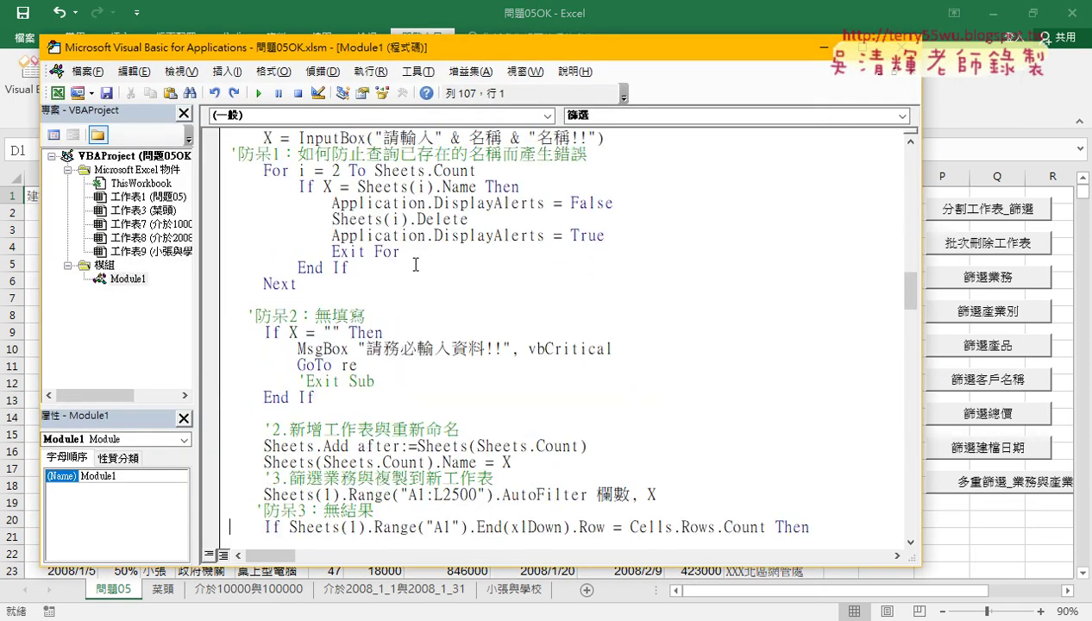
scroll(414, 264, up, 3)
scroll(415, 264, up, 3)
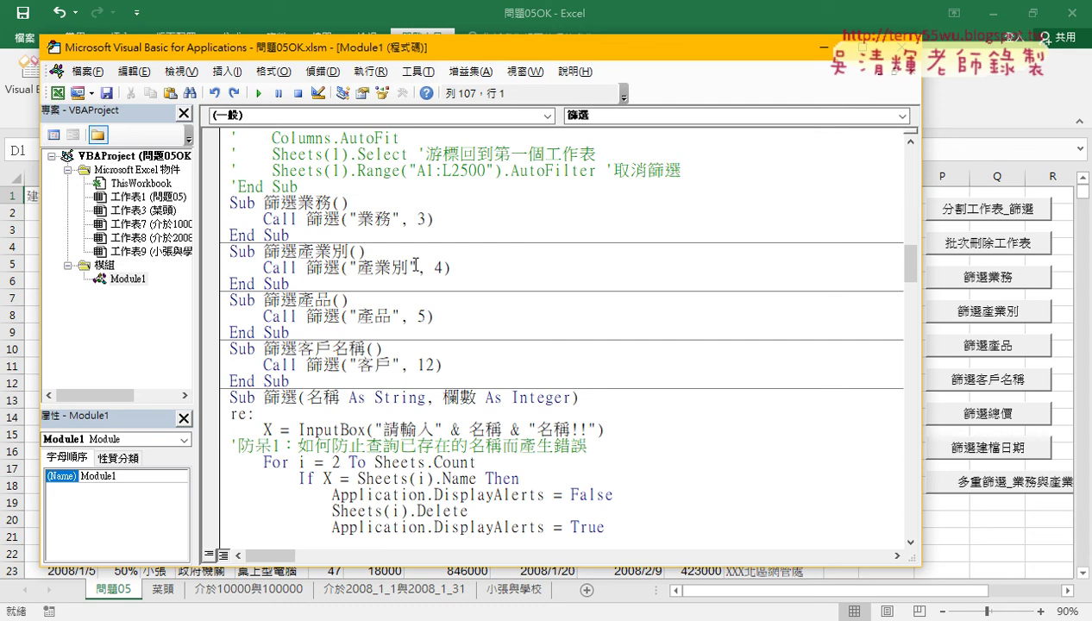
click(311, 268)
click(309, 219)
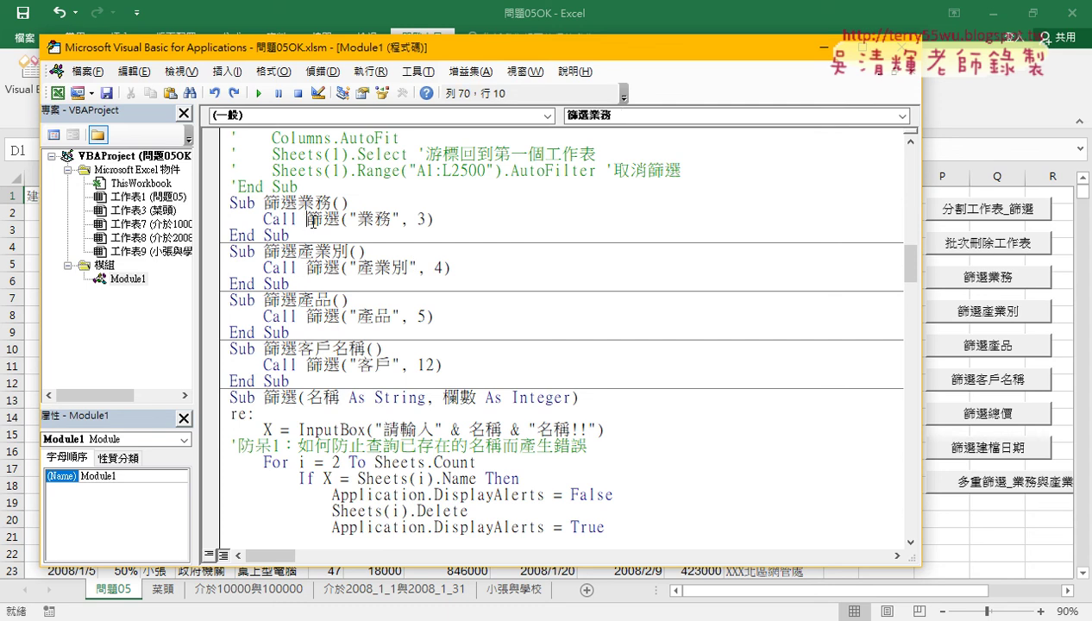
drag(290, 381, 212, 205)
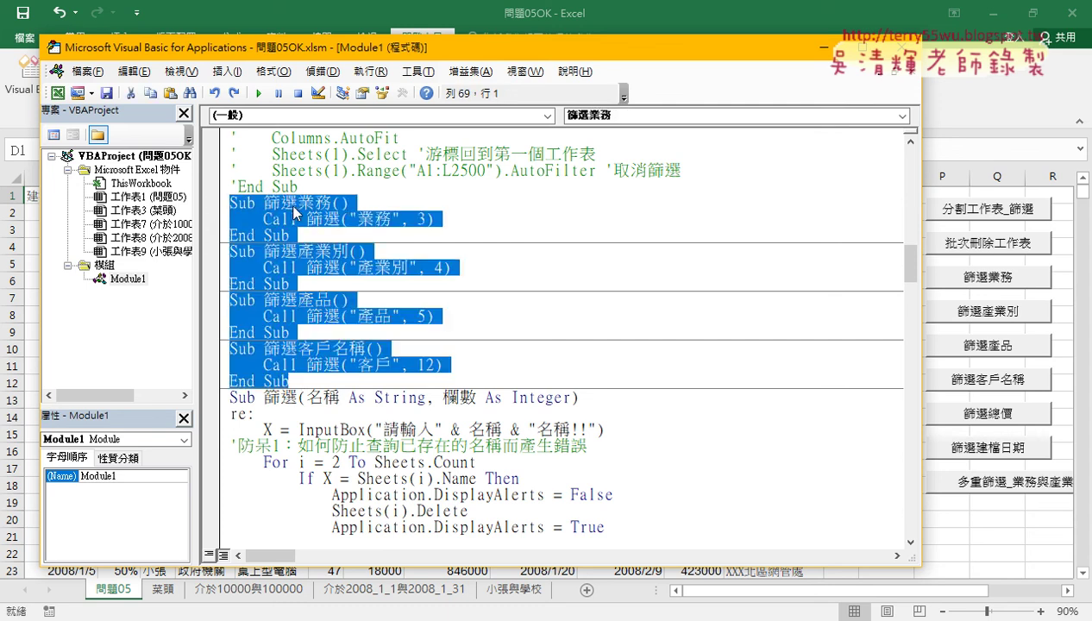
- Locate the new-sheet code and the AutoFilter line, checking its 欄數 argument
scroll(319, 223, down, 2)
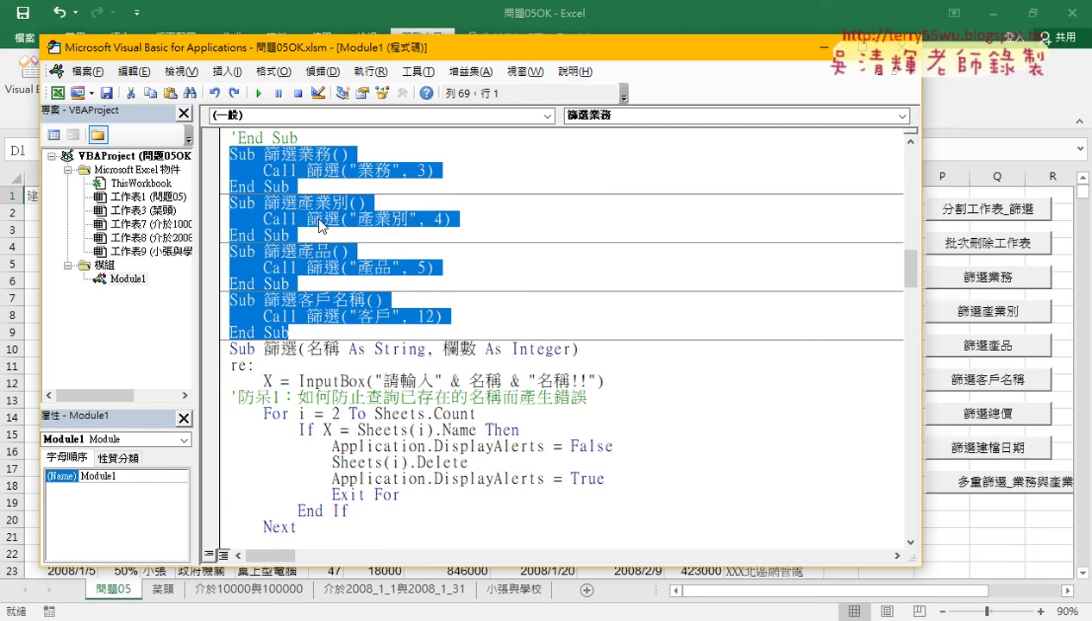
scroll(319, 223, down, 2)
scroll(319, 223, down, 1)
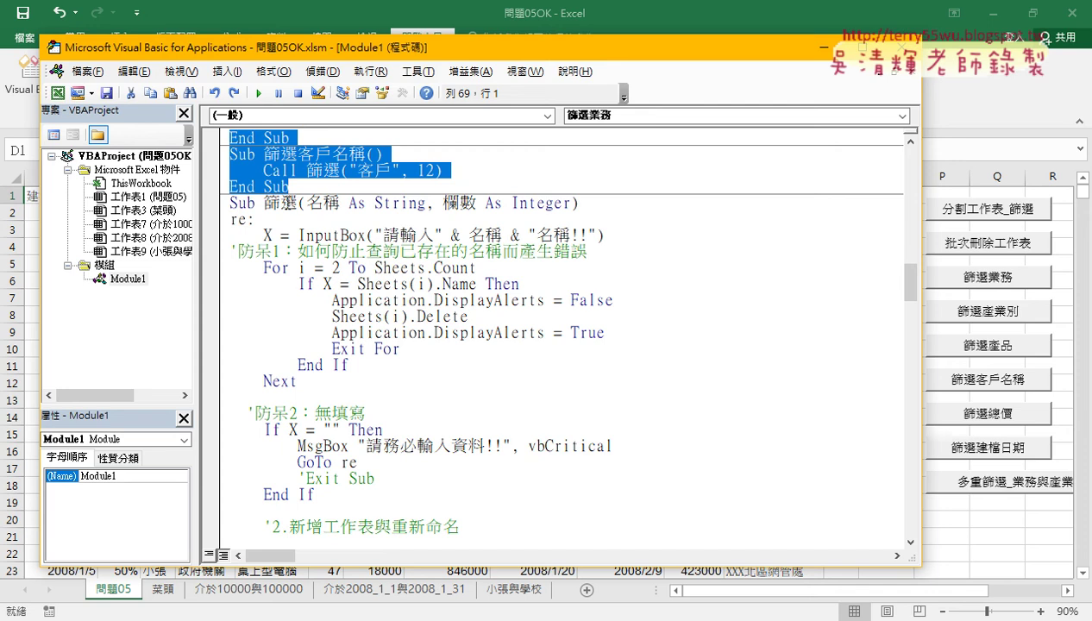
scroll(355, 280, down, 1)
scroll(357, 285, down, 1)
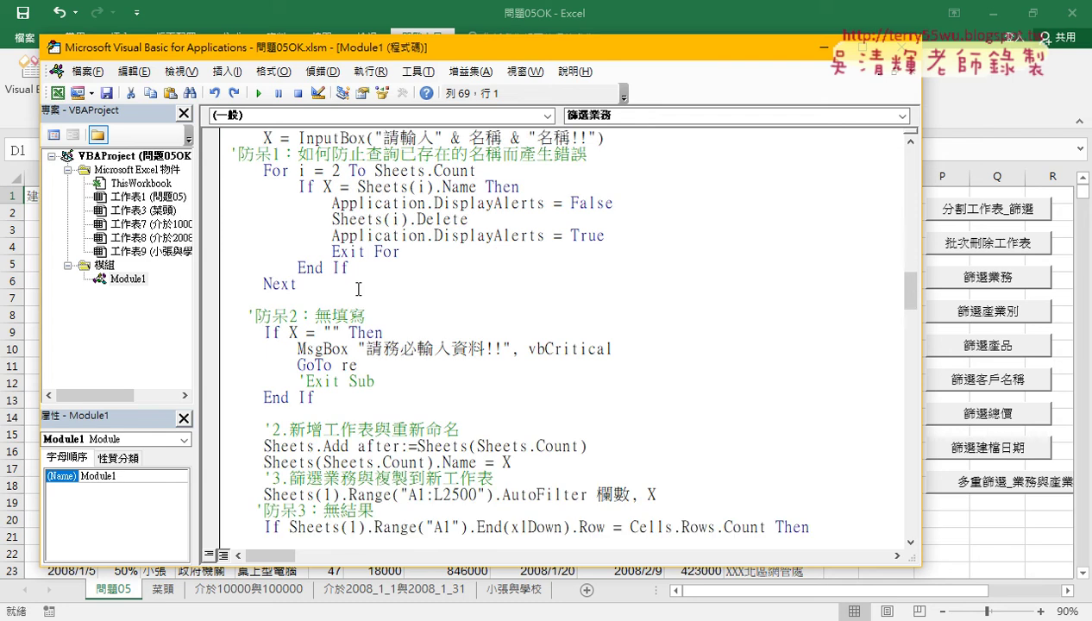
scroll(359, 289, down, 1)
scroll(359, 289, down, 2)
click(376, 300)
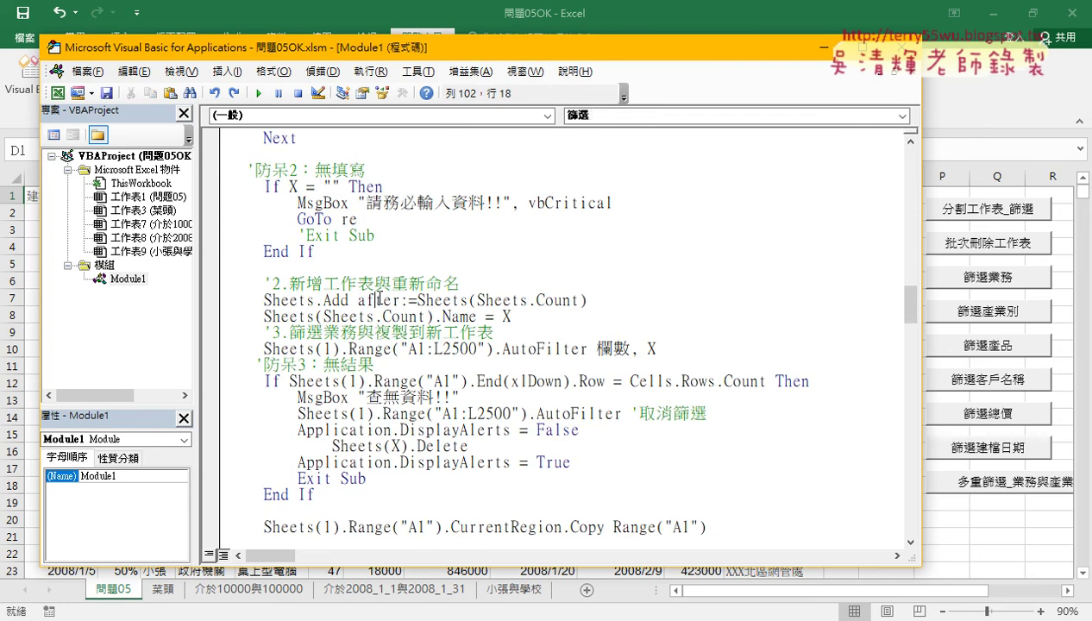
click(382, 315)
drag(658, 348, 326, 335)
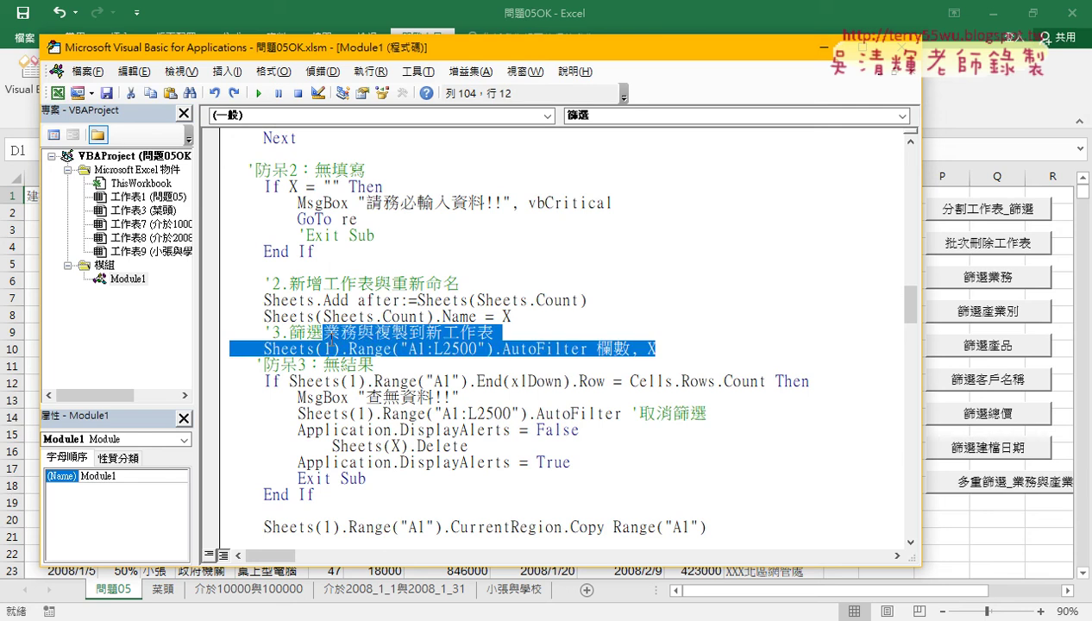
click(368, 350)
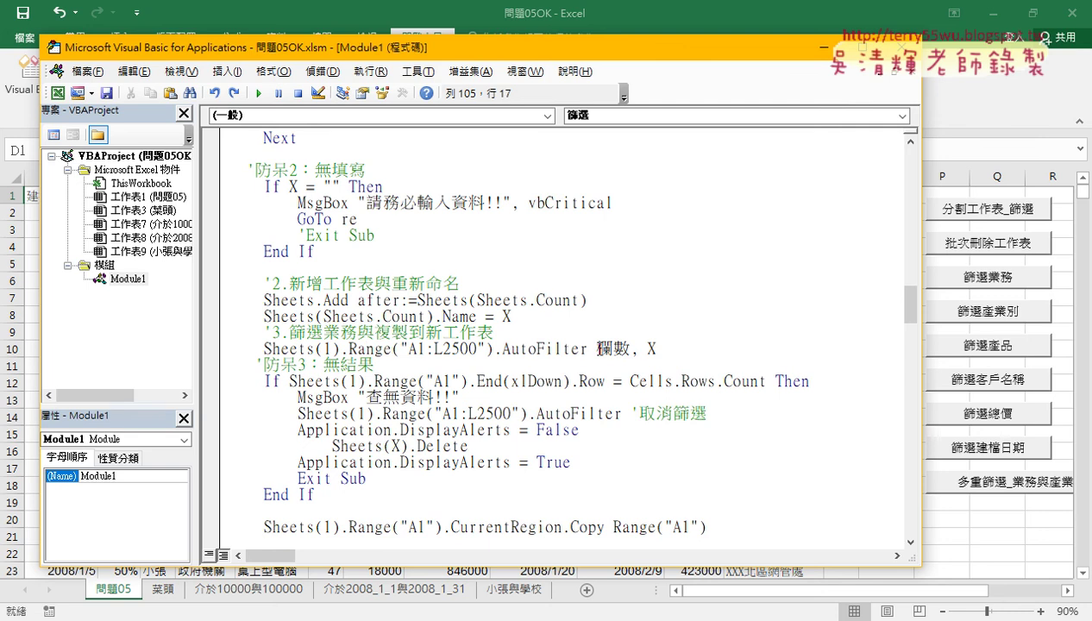
drag(594, 349, 615, 353)
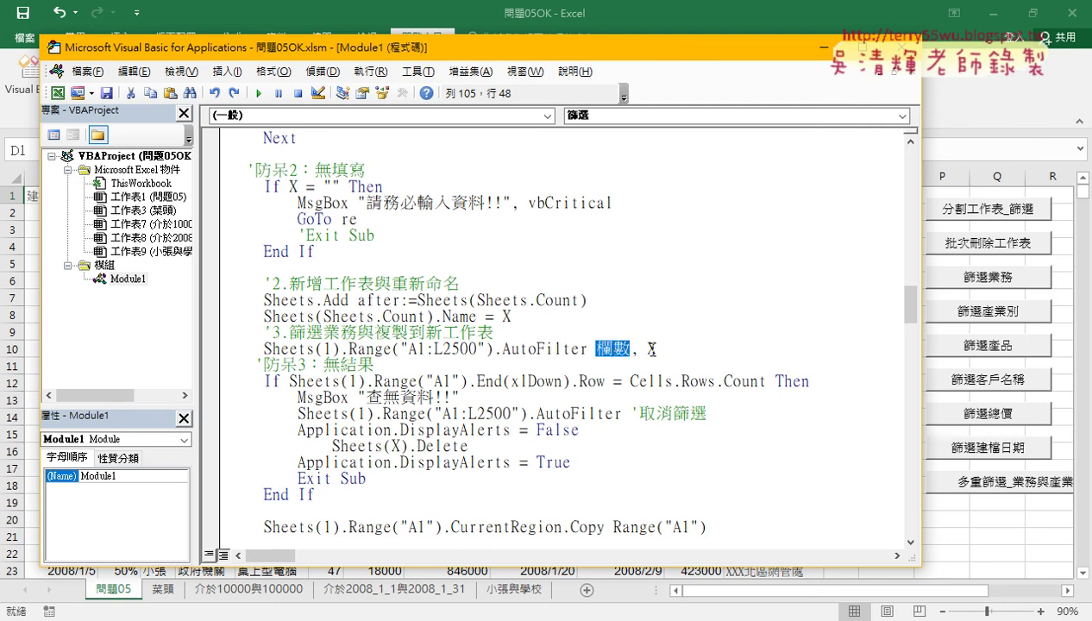
- Replace the X criterion in the AutoFilter line with "=*菜*"
double_click(652, 349)
click(702, 350)
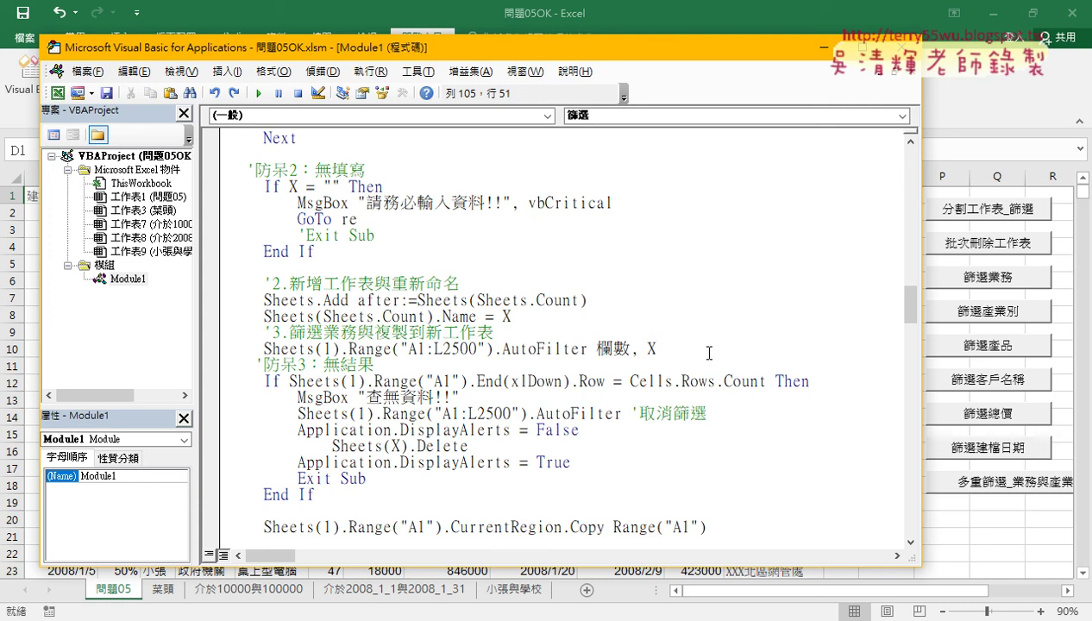
key(Left)
key(shift+Right)
key(Delete)
text("")
key(Left)
text(儿)
key(BackSpace)
text(=")
text(**)
key(Left)
text(h9)
text(4)
key(Return)
drag(691, 350, 673, 350)
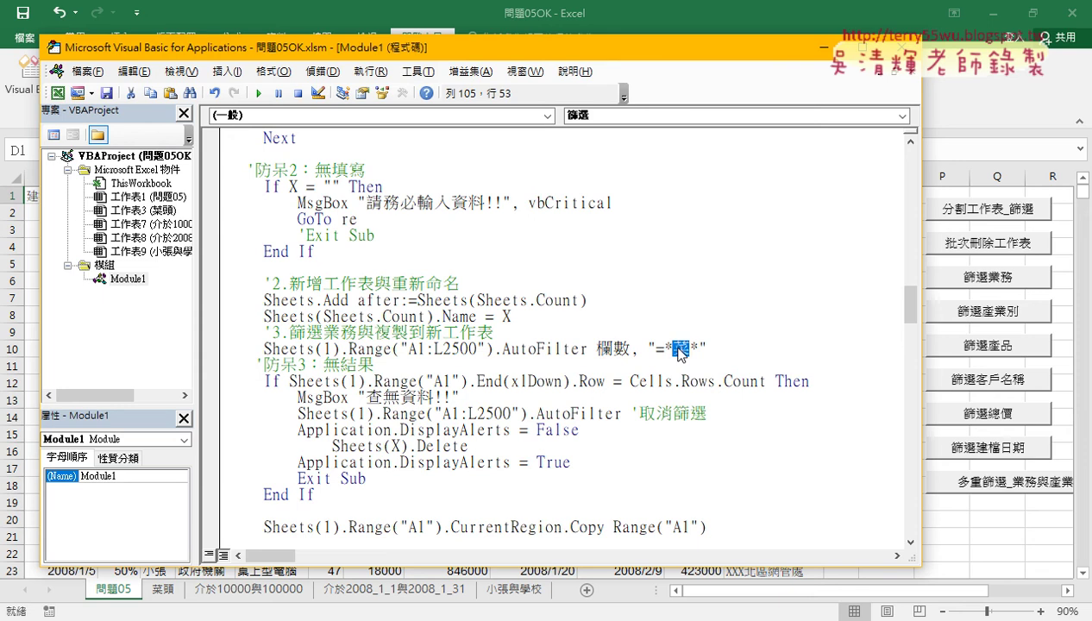
- Rework the asterisk wildcards around 菜 in the criterion, leaving 菜 selected
mouse_move(721, 345)
mouse_down()
mouse_move(651, 349)
mouse_move(697, 349)
mouse_up()
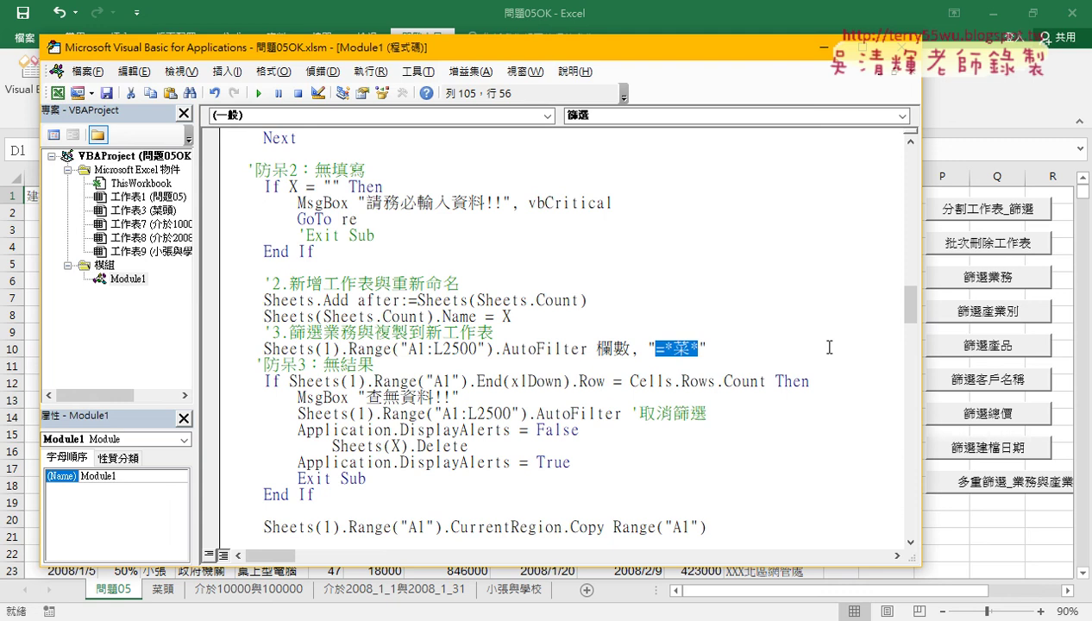
key(Left)
key(Right)
key(Delete)
key(Right)
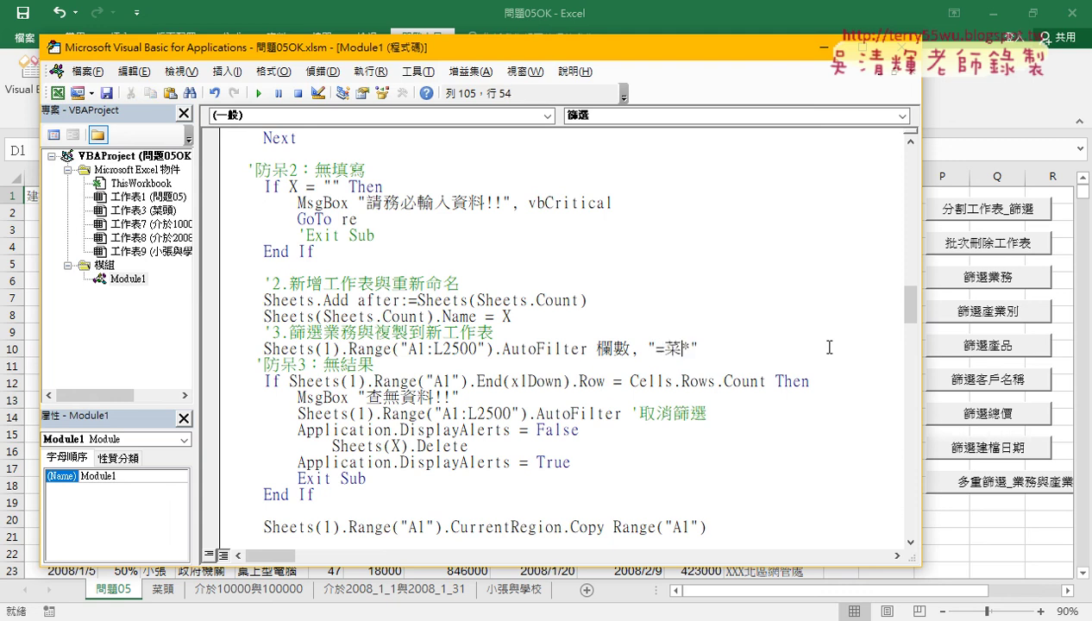
key(Delete)
key(Left)
text(*)
key(Right)
text(*)
key(Left)
key(shift+Left)
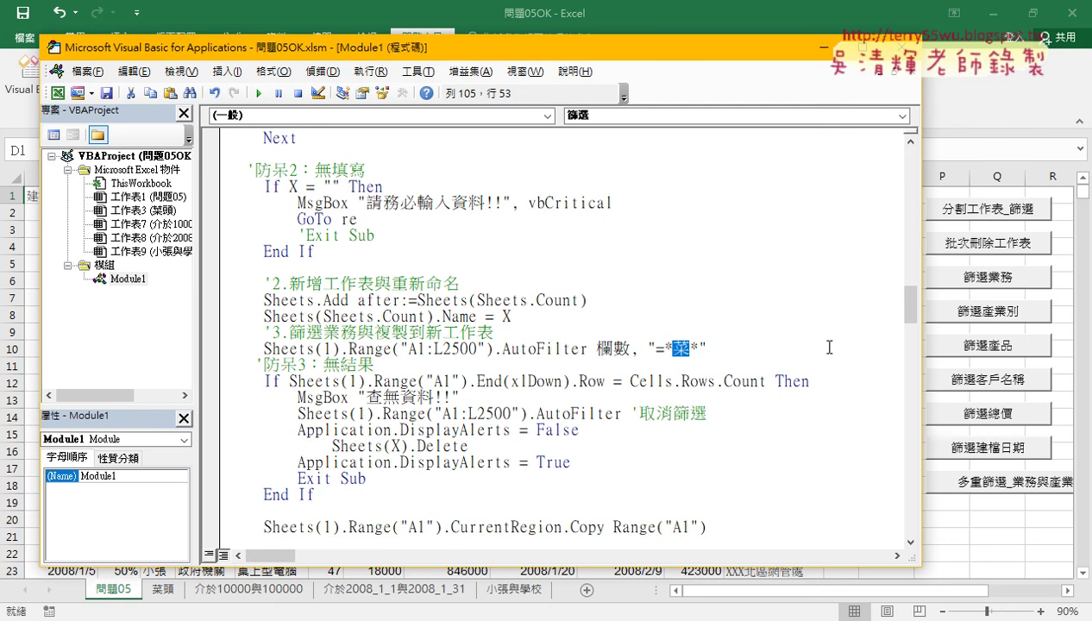
- Replace 菜 with " & X & " so the criterion reads "=*" & X & "*"
text(")
text(")
key(Left)
text(&)
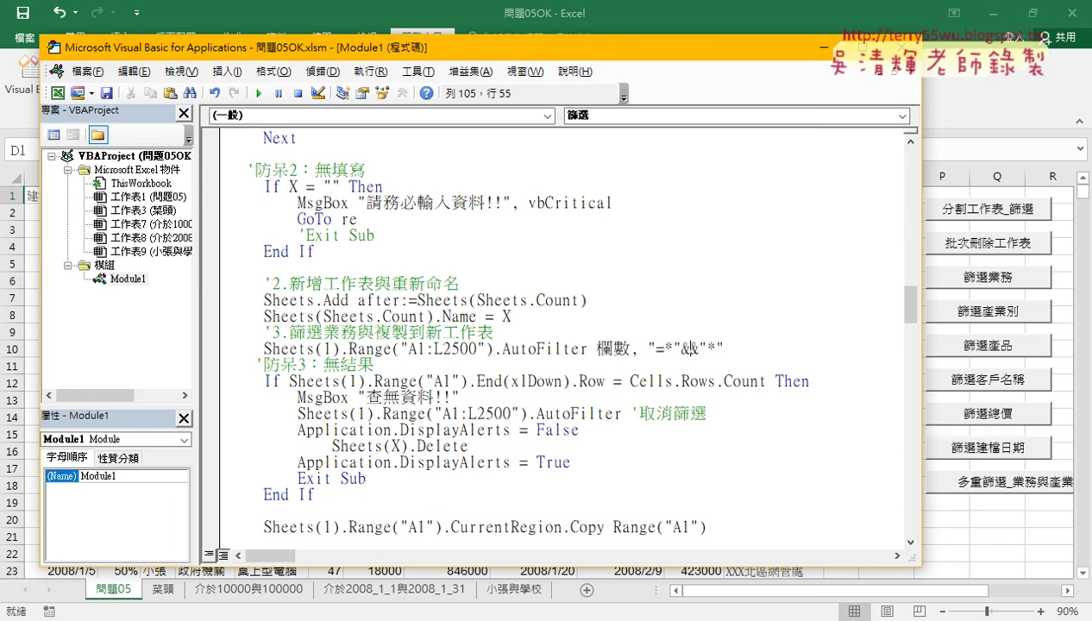
text(X)
key(Left)
key(Right)
key(Right)
key(Down)
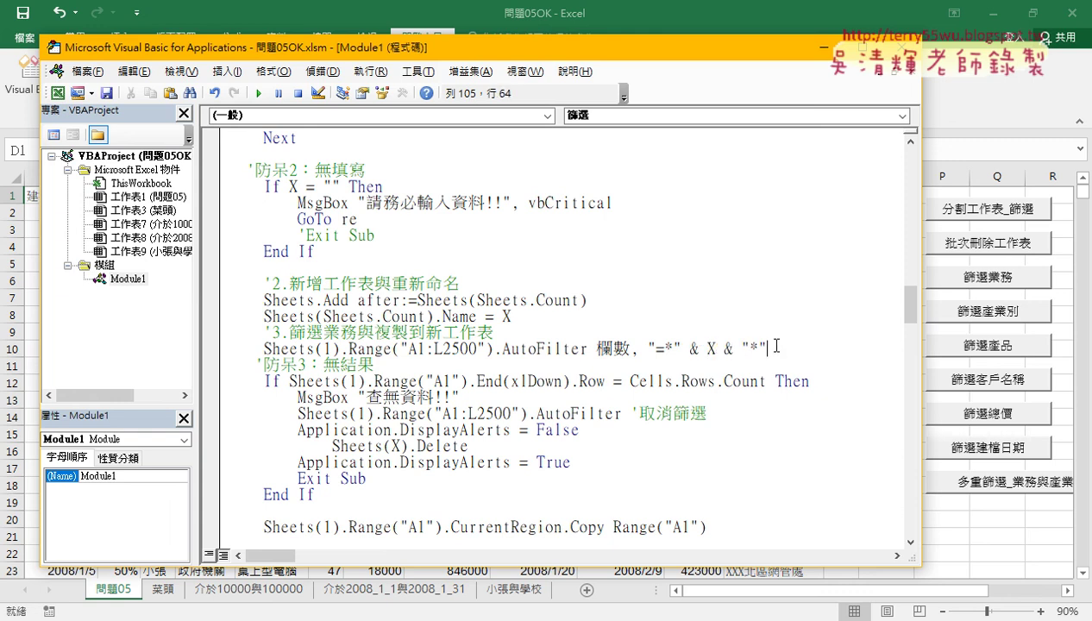
drag(768, 348, 647, 347)
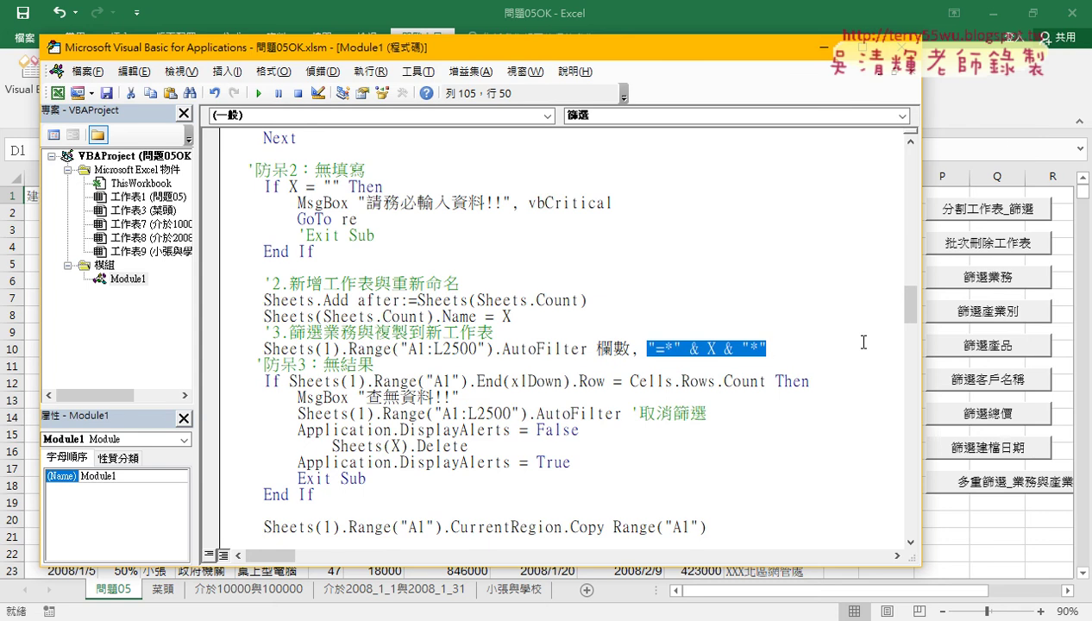
- Try swapping the criterion for plain X, then undo to keep "=*" & X & "*"
drag(785, 356, 649, 348)
text(X)
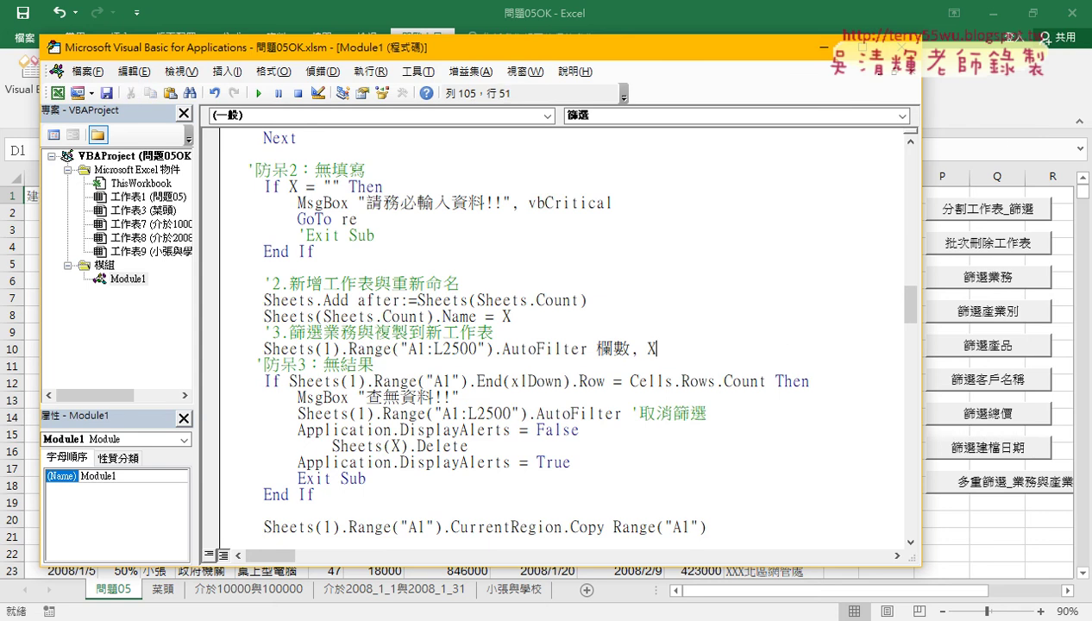
key(ctrl+z)
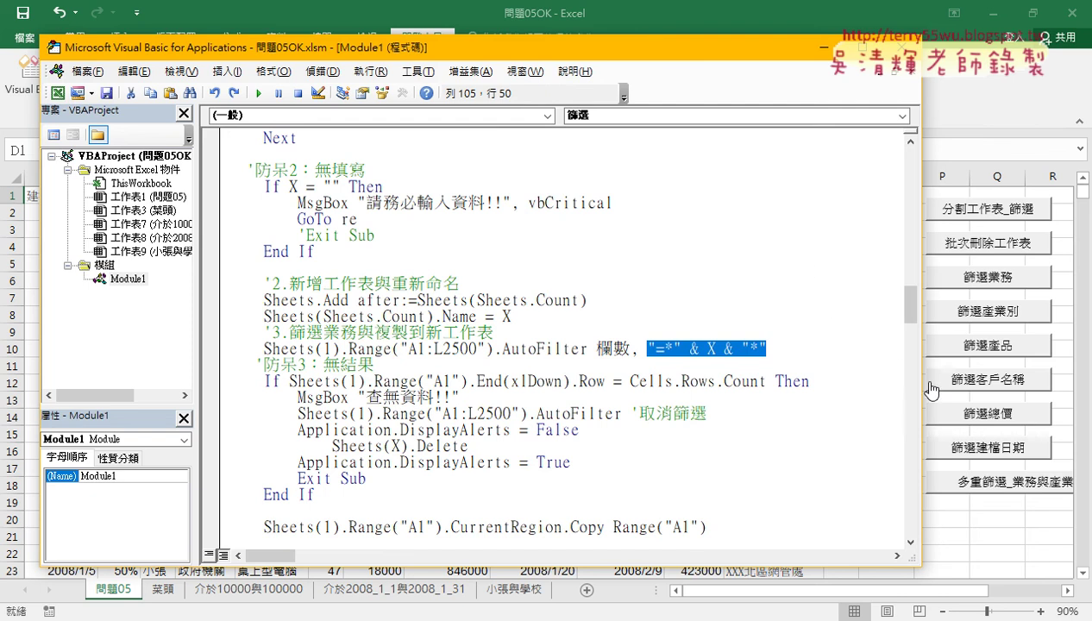
- Close the VBA editor and run the 篩選業務 macro with the salesperson name 菜
click(1068, 350)
click(983, 276)
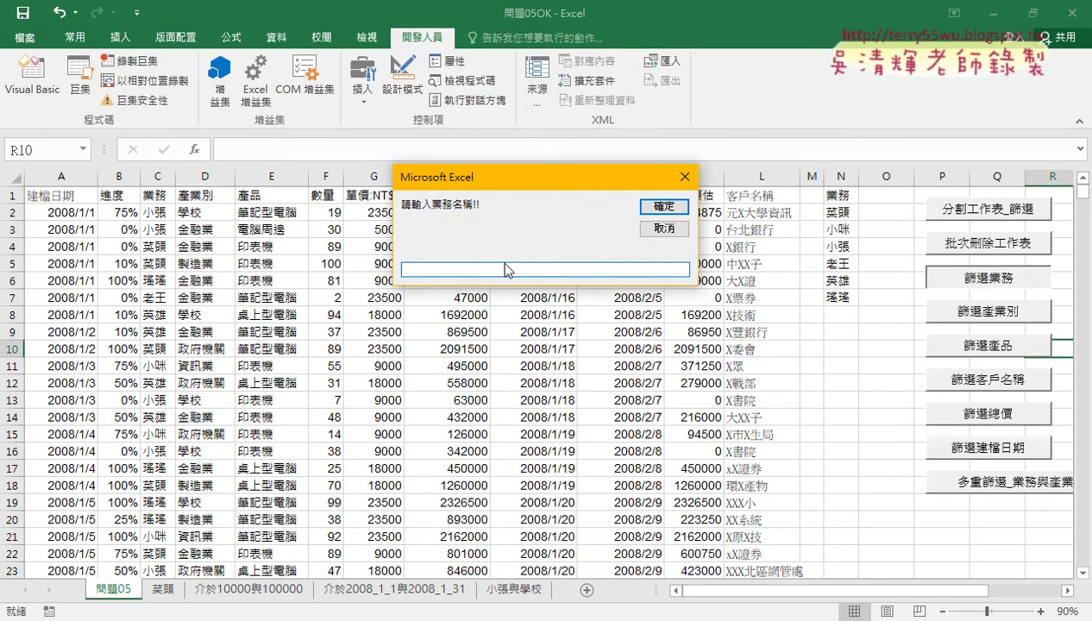
text(ㄘㄞ)
text(4)
key(Return)
click(663, 207)
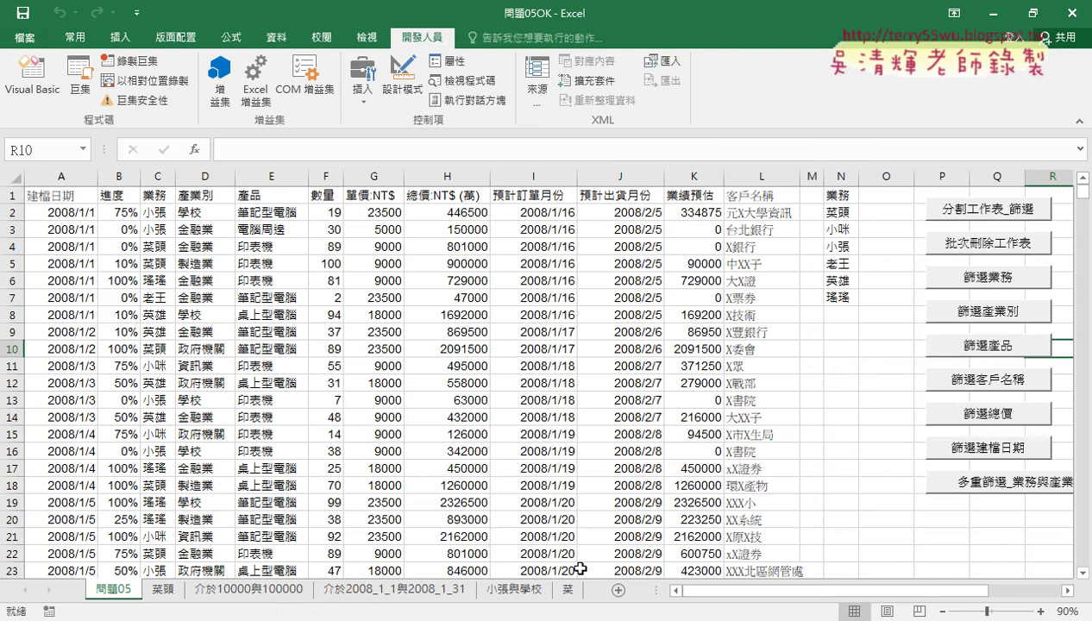
- Open the 菜 sheet, check column C's record count for 菜頭, then select C2
click(568, 590)
click(176, 177)
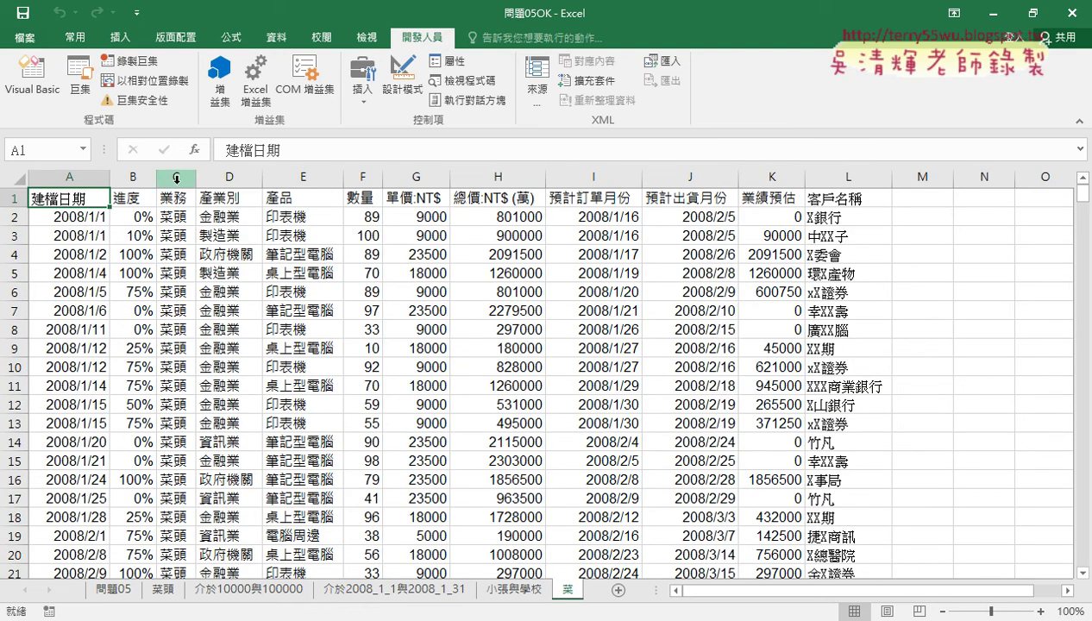
scroll(175, 316, down, 3)
scroll(175, 316, down, 5)
scroll(175, 316, down, 7)
scroll(176, 315, down, 2)
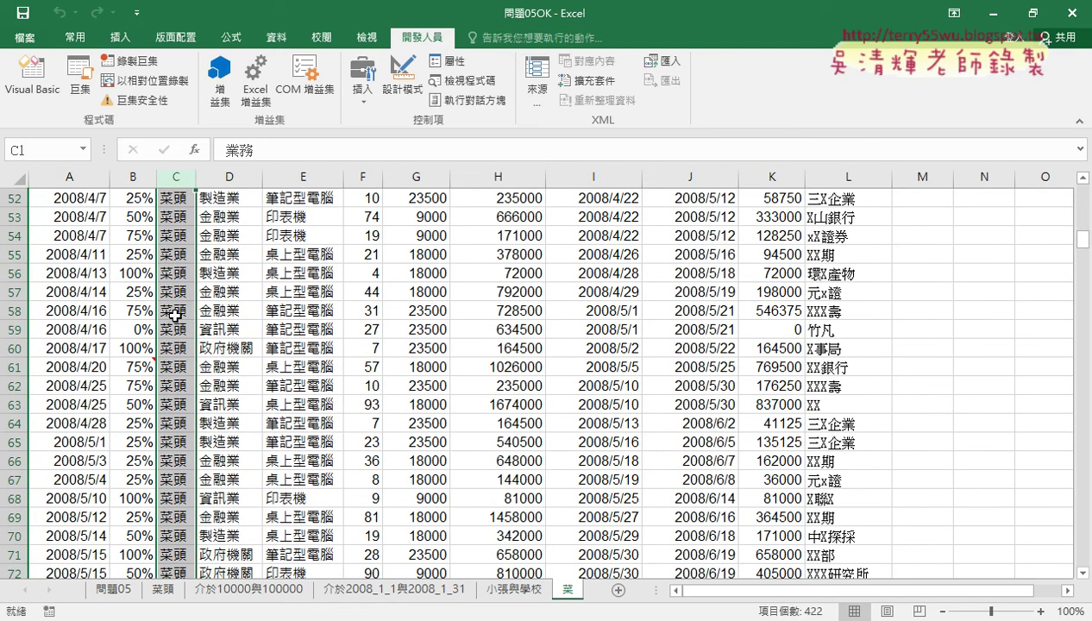
scroll(181, 315, up, 7)
scroll(186, 319, up, 7)
scroll(231, 364, up, 3)
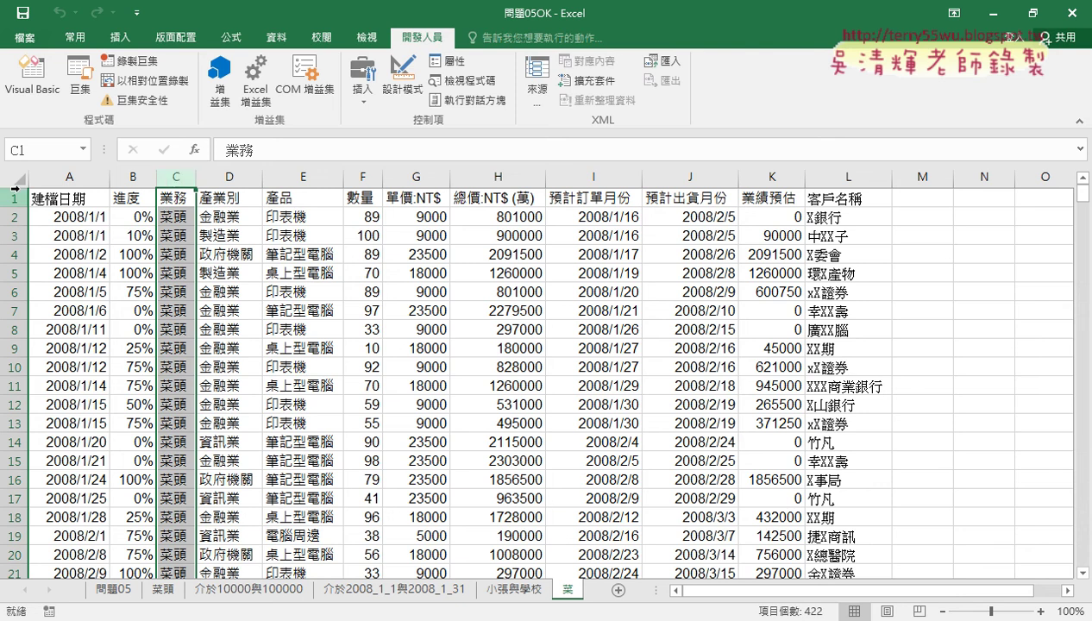
click(164, 217)
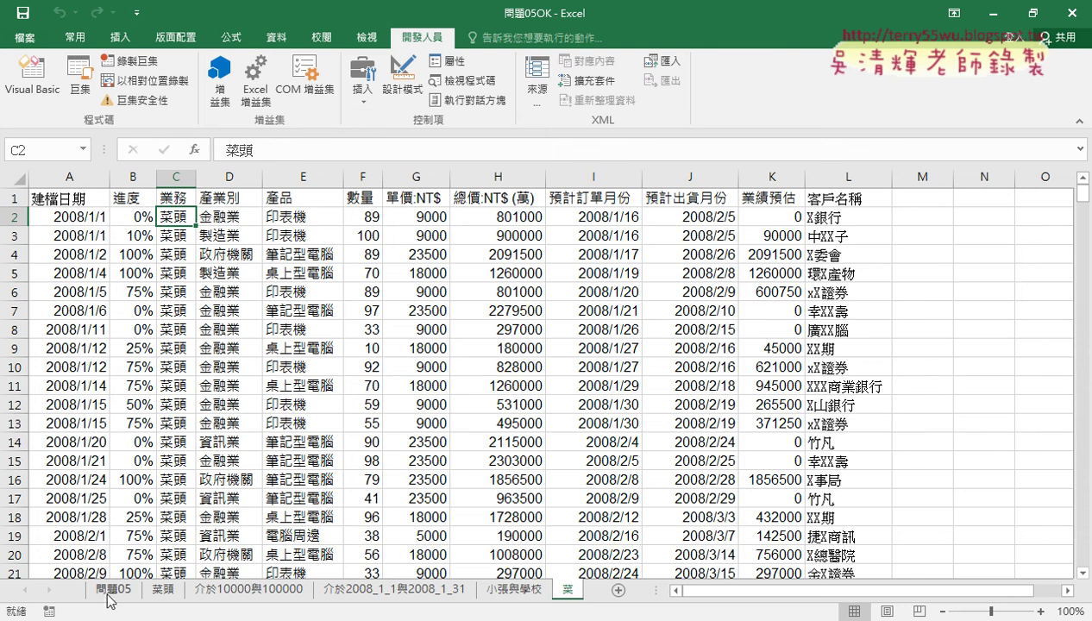
- Reopen and close the VBA editor, then bring the Google Docs 程式碼 notes forward
click(50, 76)
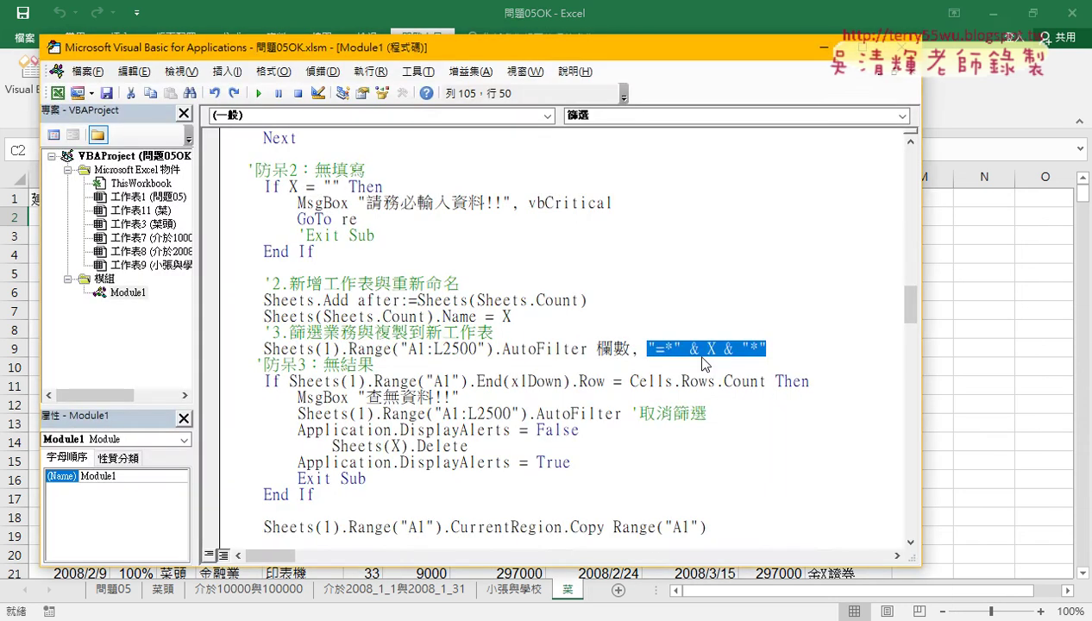
click(1002, 413)
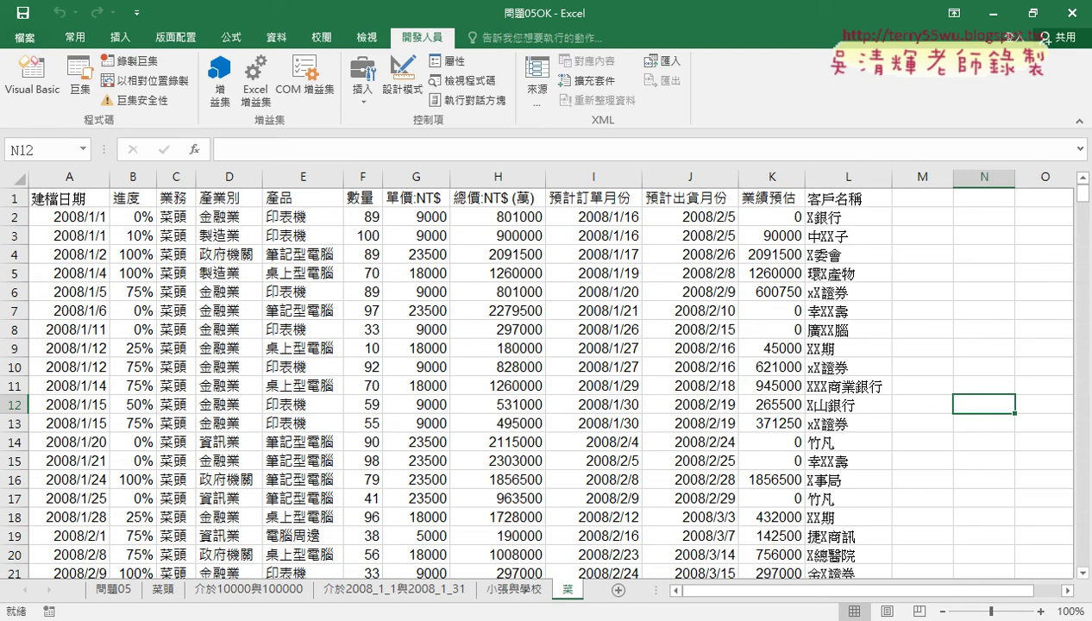
click(280, 507)
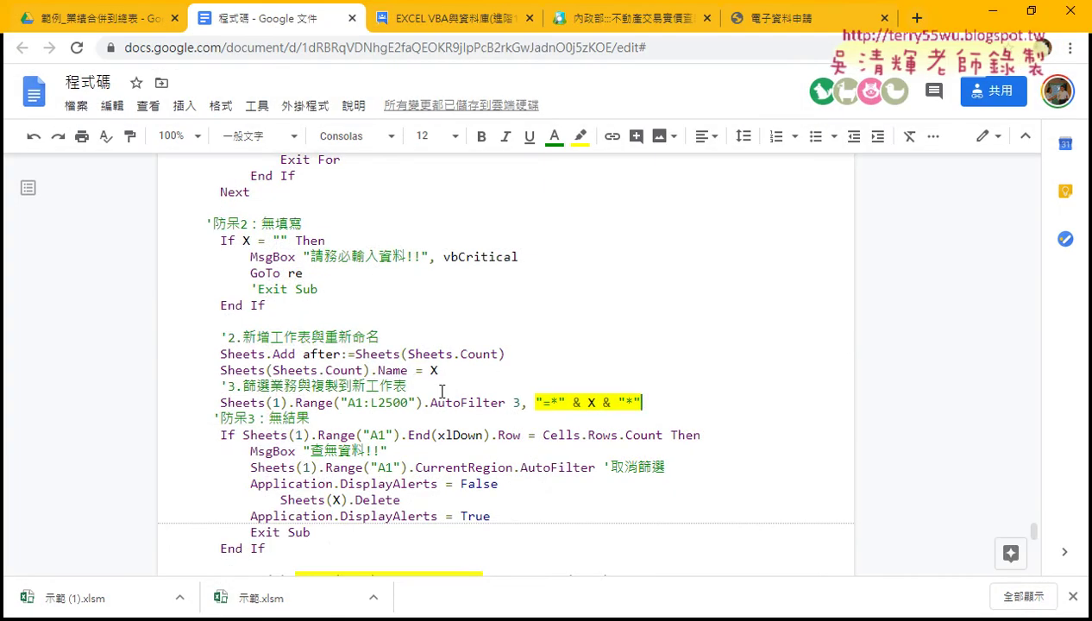
- Select the 實價登錄 heading in the 程式碼 notes, then go to the 內政部 site tab
scroll(441, 392, down, 4)
scroll(441, 391, up, 5)
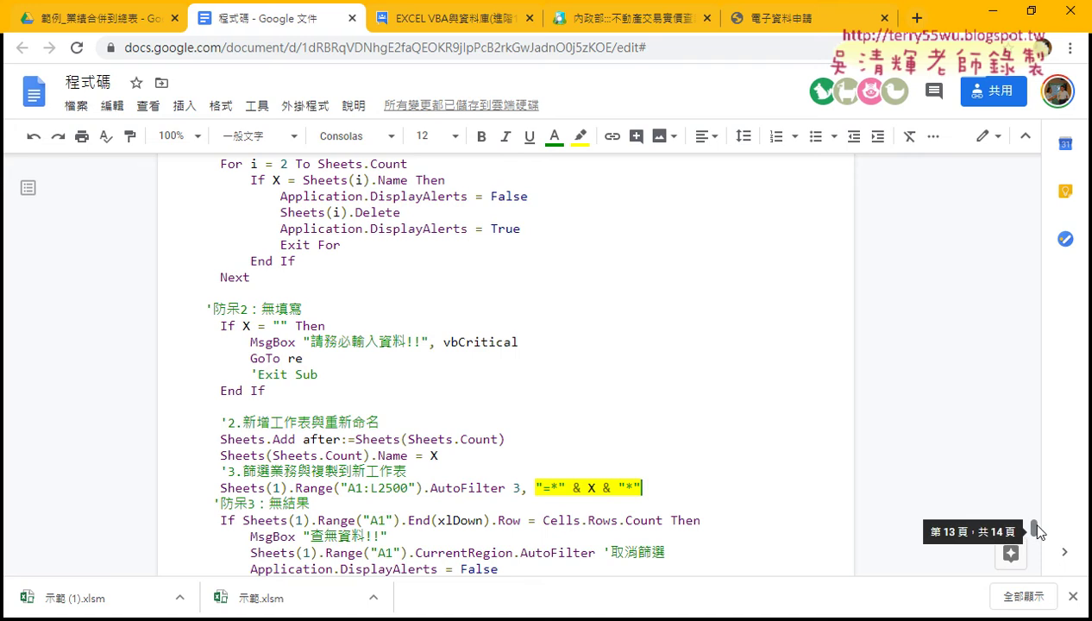
mouse_move(1035, 530)
mouse_down()
mouse_move(1033, 561)
mouse_move(1033, 521)
mouse_move(1037, 534)
mouse_up()
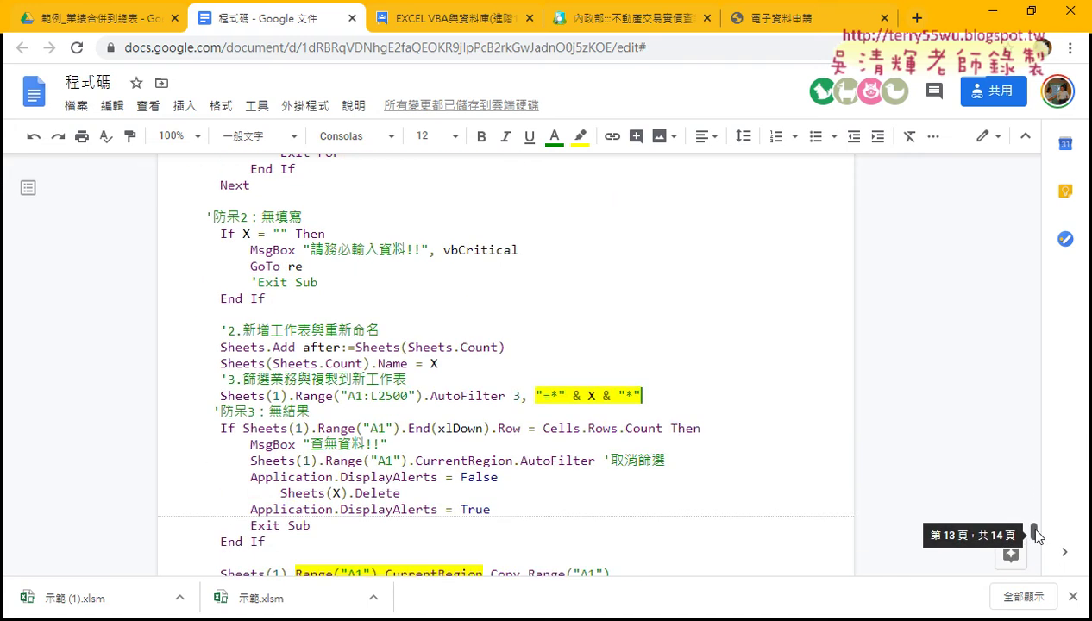
scroll(576, 397, up, 1)
scroll(583, 409, up, 4)
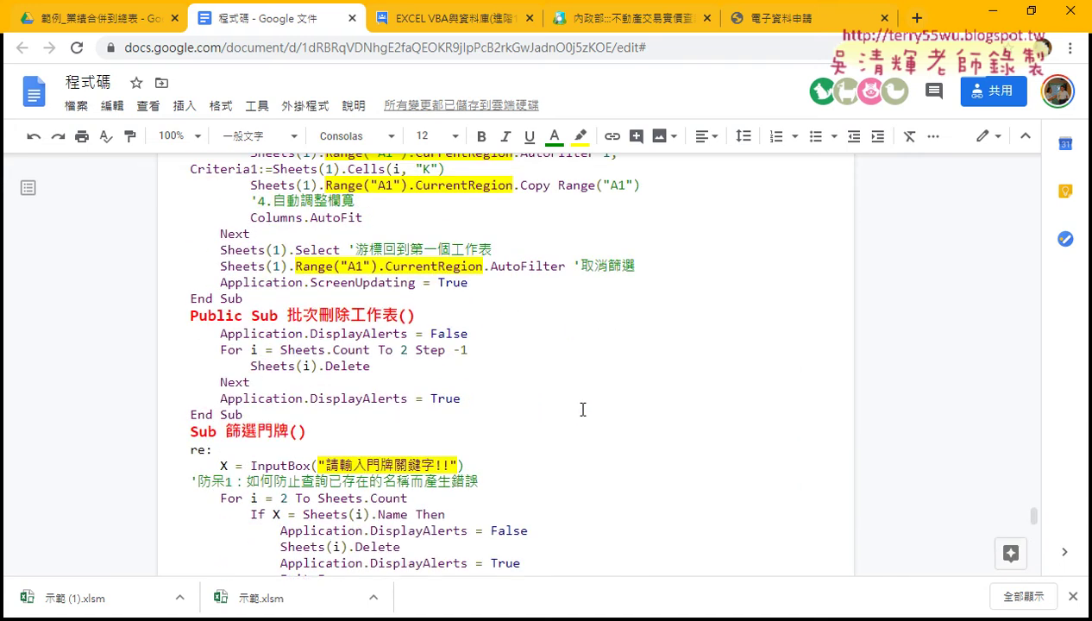
click(259, 431)
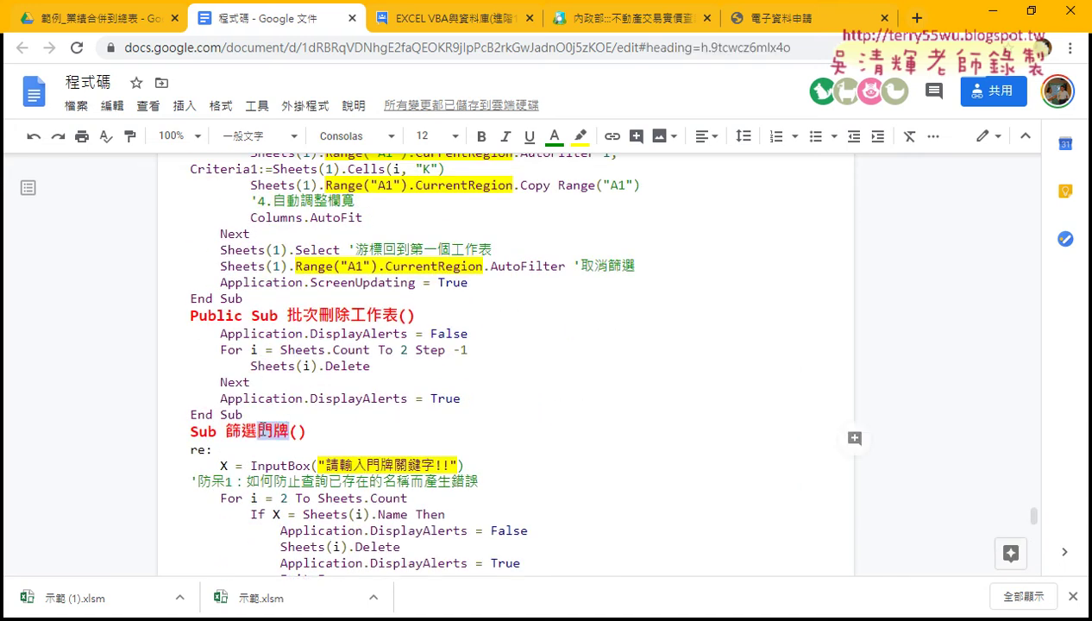
scroll(395, 429, up, 2)
scroll(397, 431, up, 3)
scroll(397, 431, up, 3)
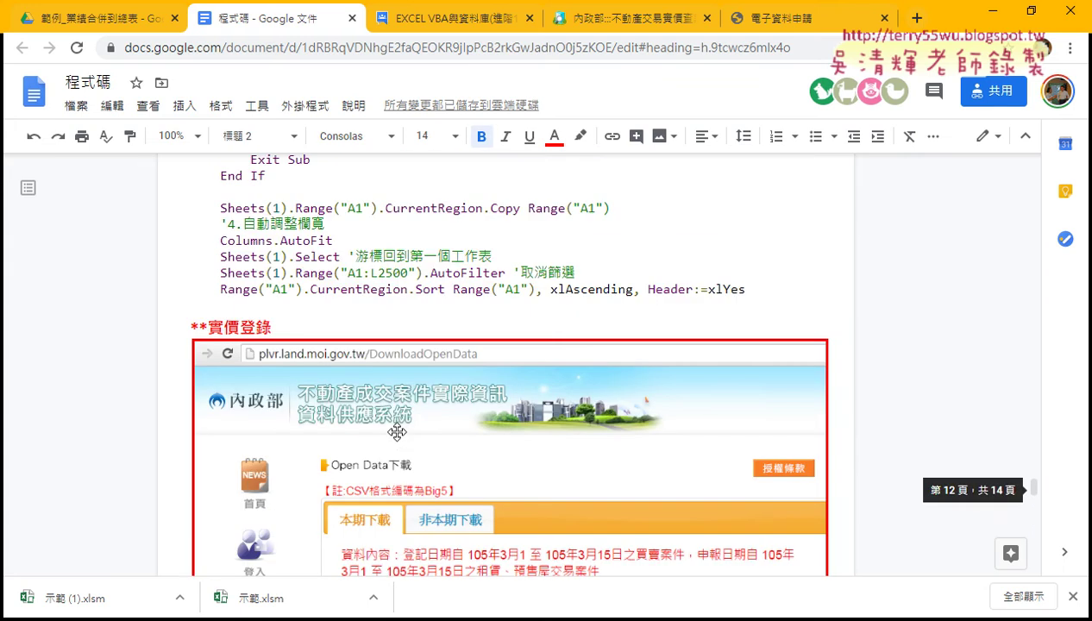
drag(274, 327, 207, 327)
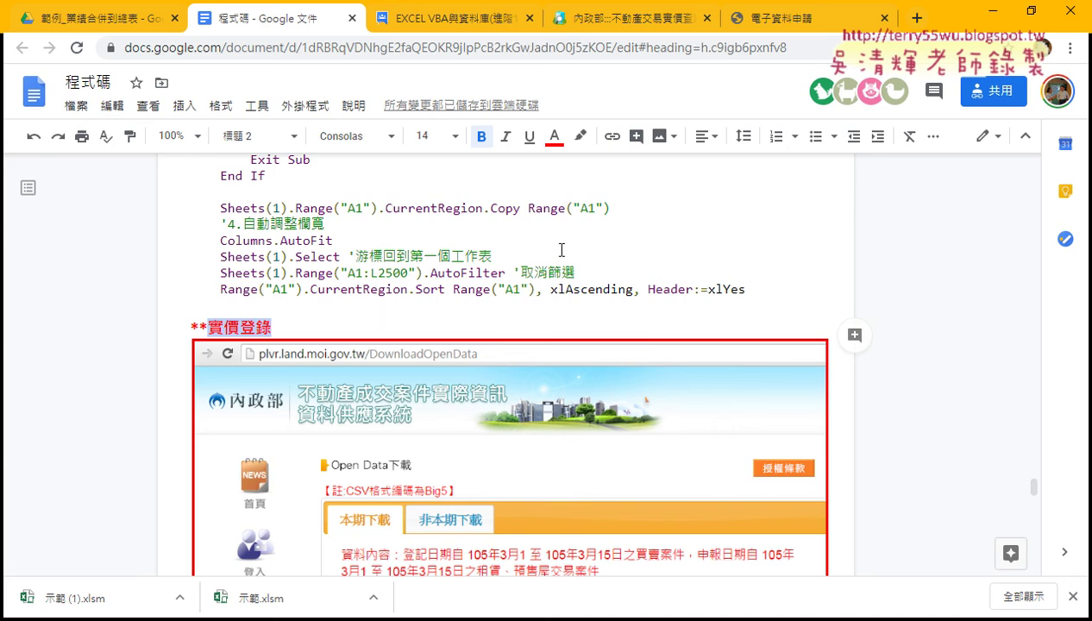
click(638, 19)
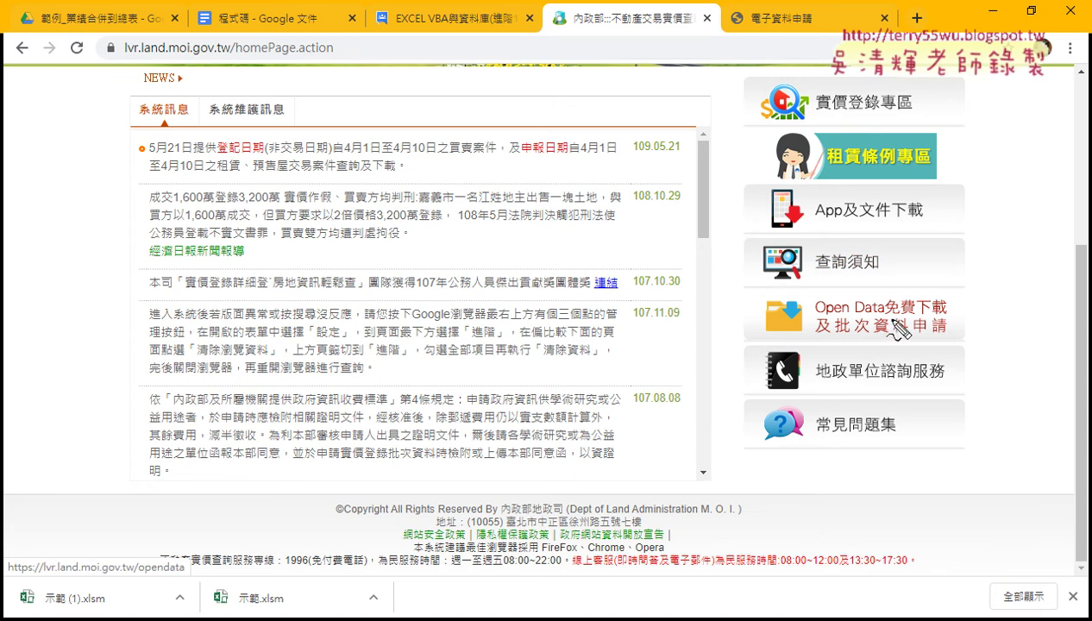
- Open the Open Data免費下載及批次資料申請 page from the 實價登錄 homepage in a new tab
key(ctrl+shift+d)
mouse_move(928, 349)
mouse_down()
mouse_move(907, 288)
mouse_move(908, 344)
mouse_up()
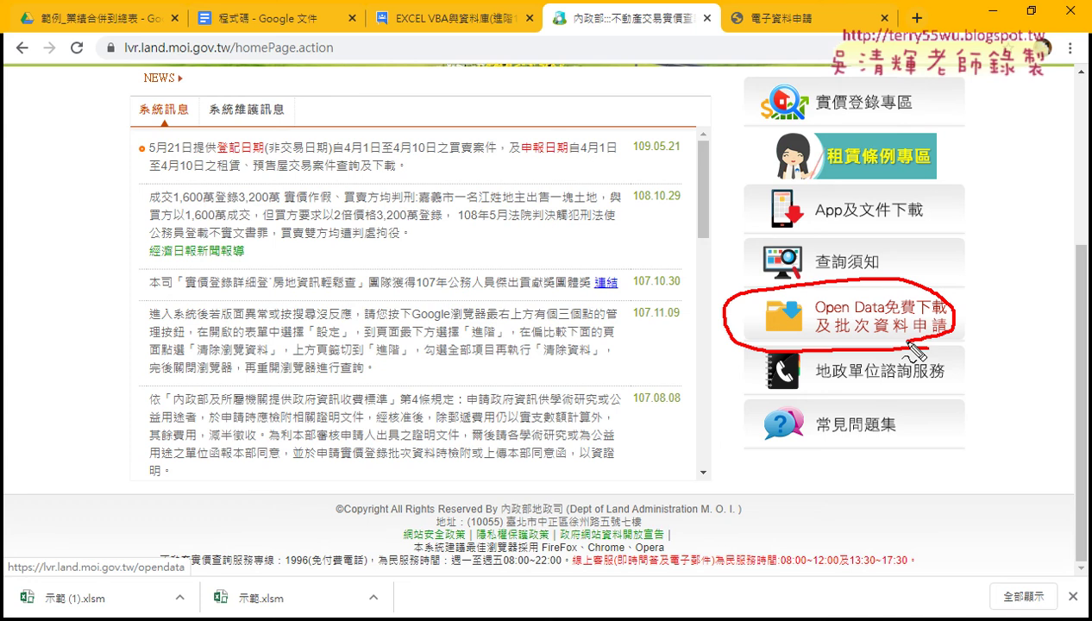
key(Escape)
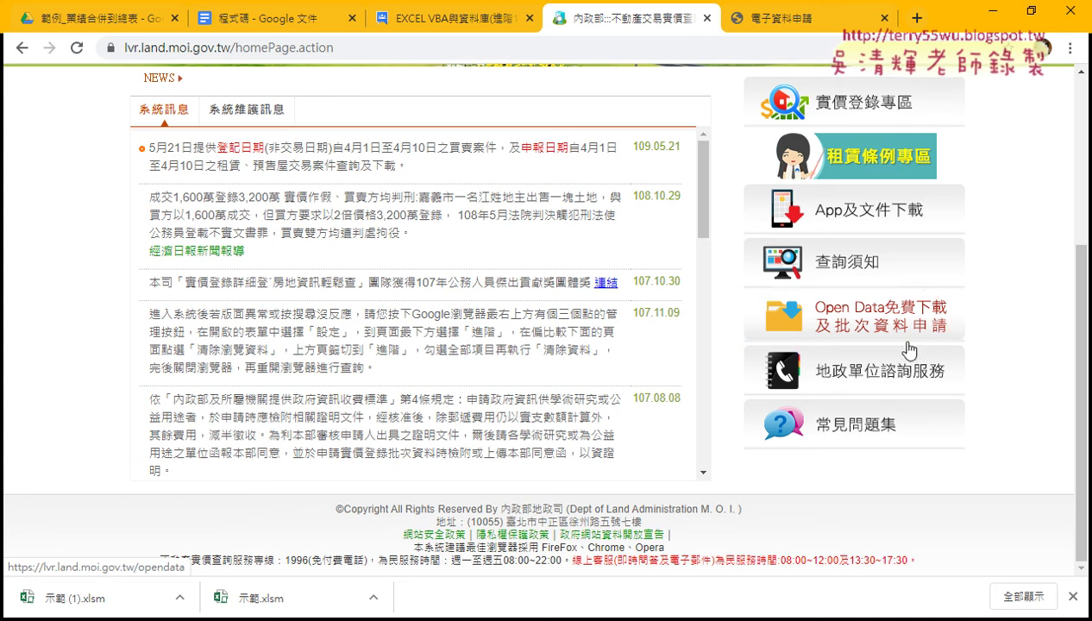
click(873, 335)
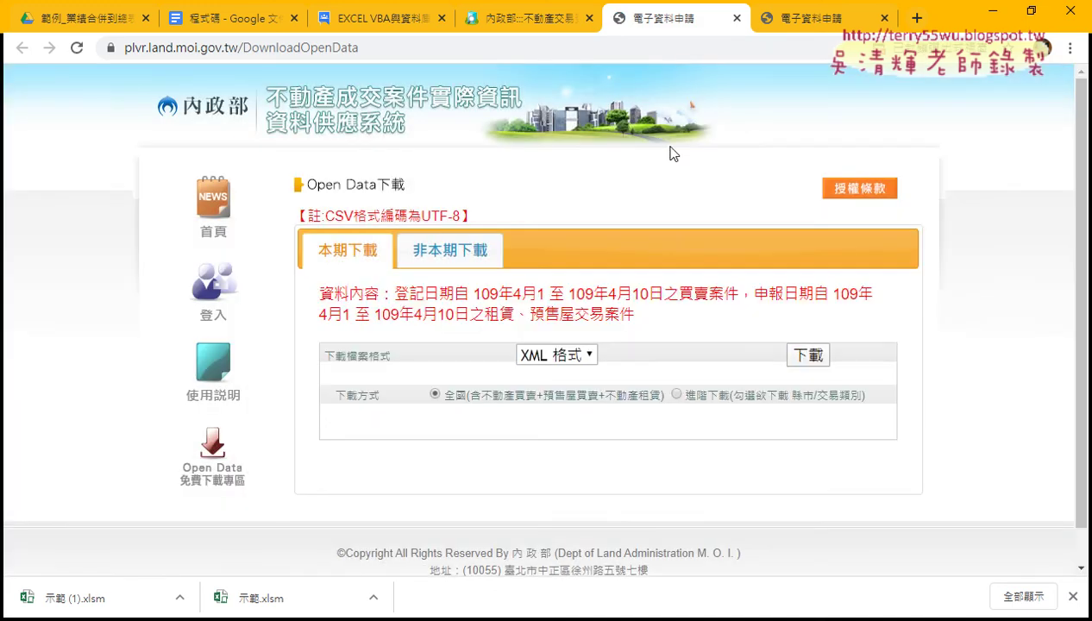
- Expand the 下載檔案格式 dropdown on the 本期下載 tab to list XML, TXT, CSV and XLS
click(576, 357)
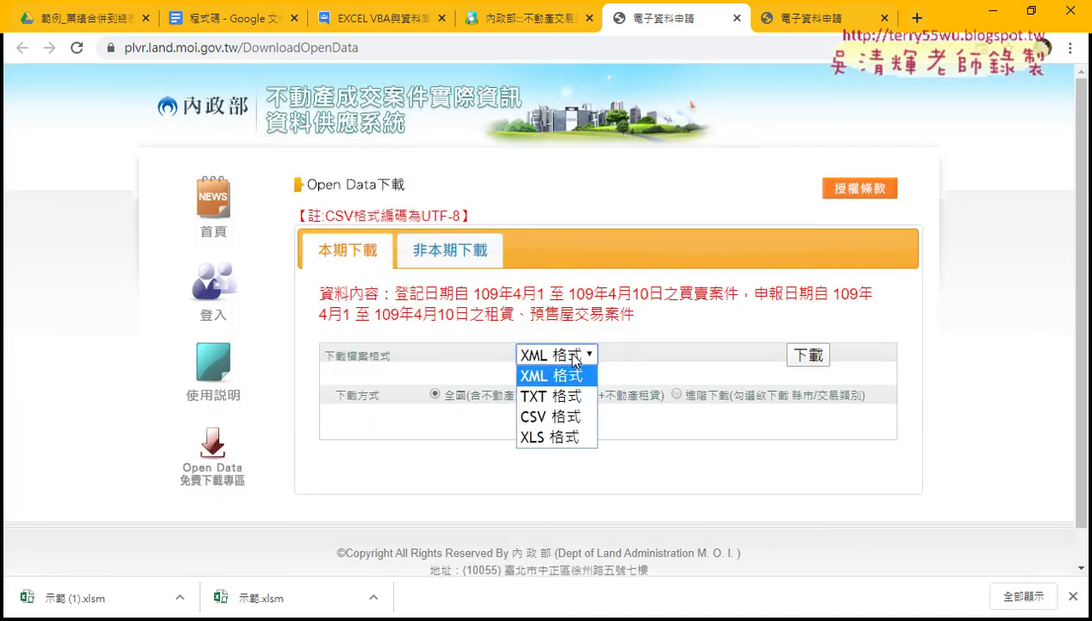
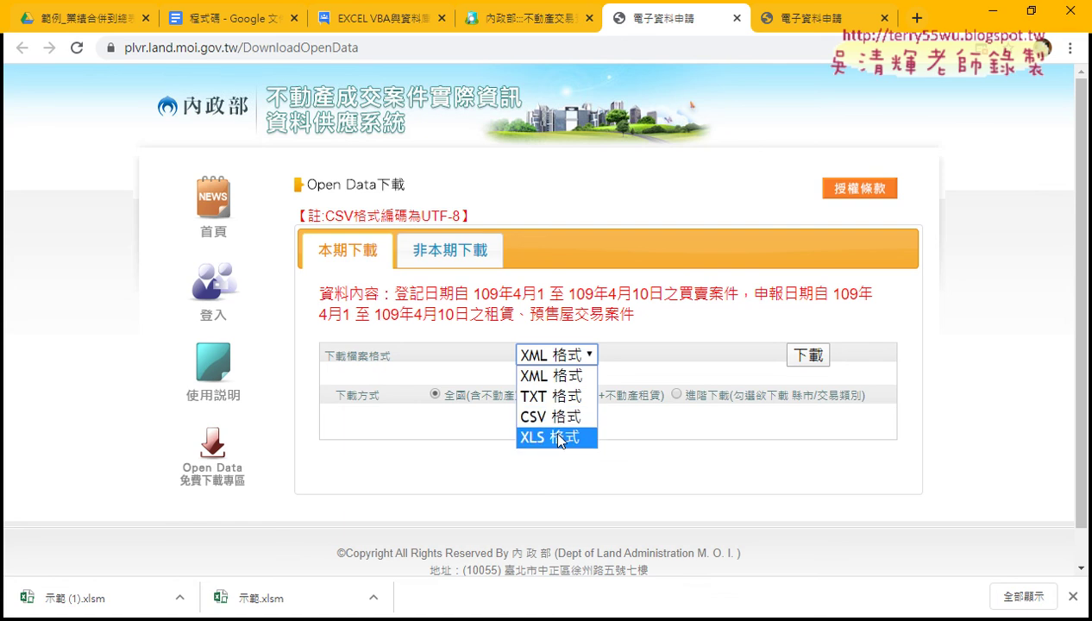
- Choose XLS 格式 and show the previous-period (非本期) download list
click(556, 438)
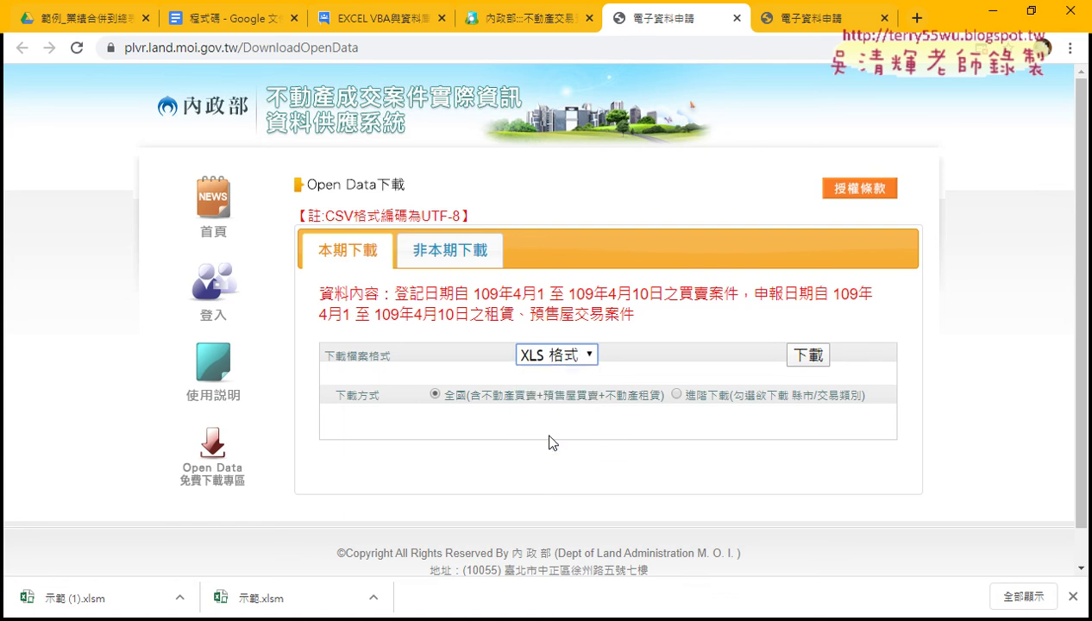
click(443, 264)
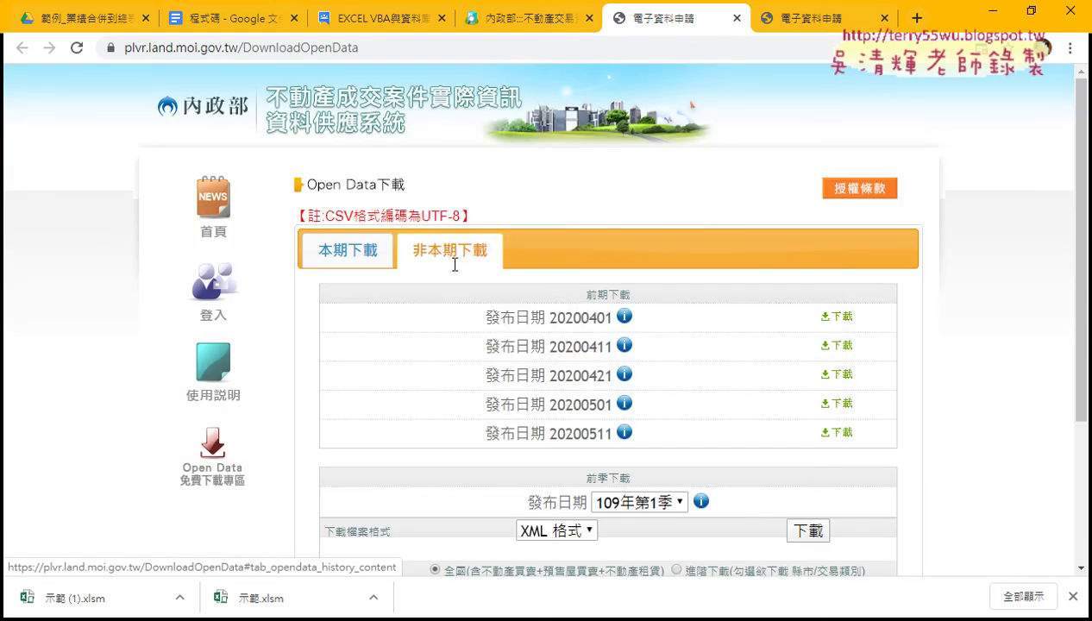
- Browse the past quarters in the 發布日期 dropdown, then return to the current-period download
click(635, 504)
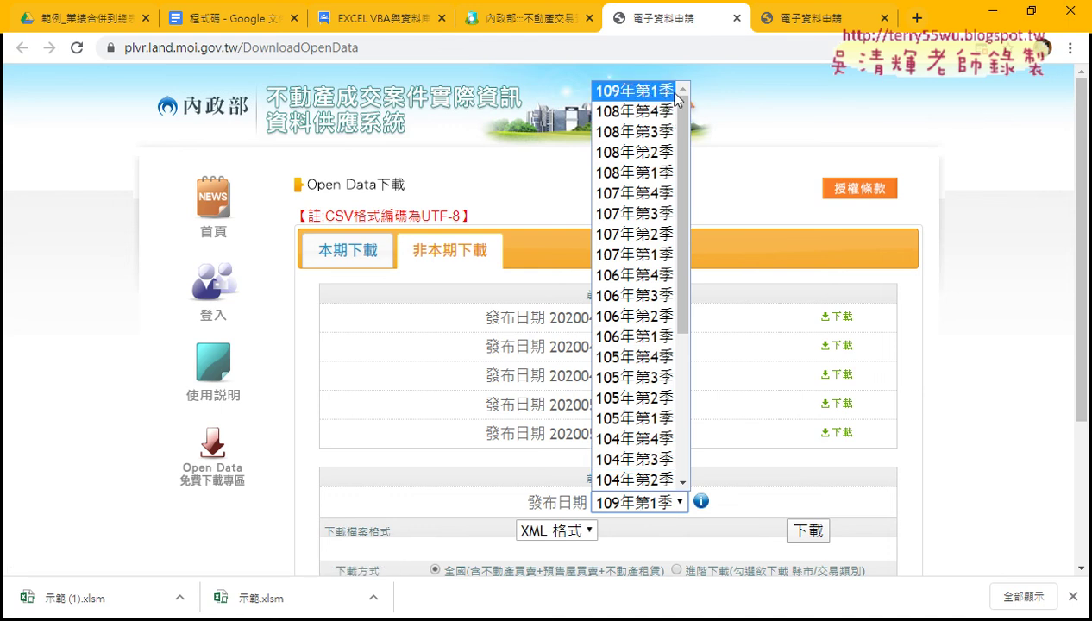
scroll(673, 173, down, 1)
scroll(669, 302, down, 2)
scroll(664, 414, down, 1)
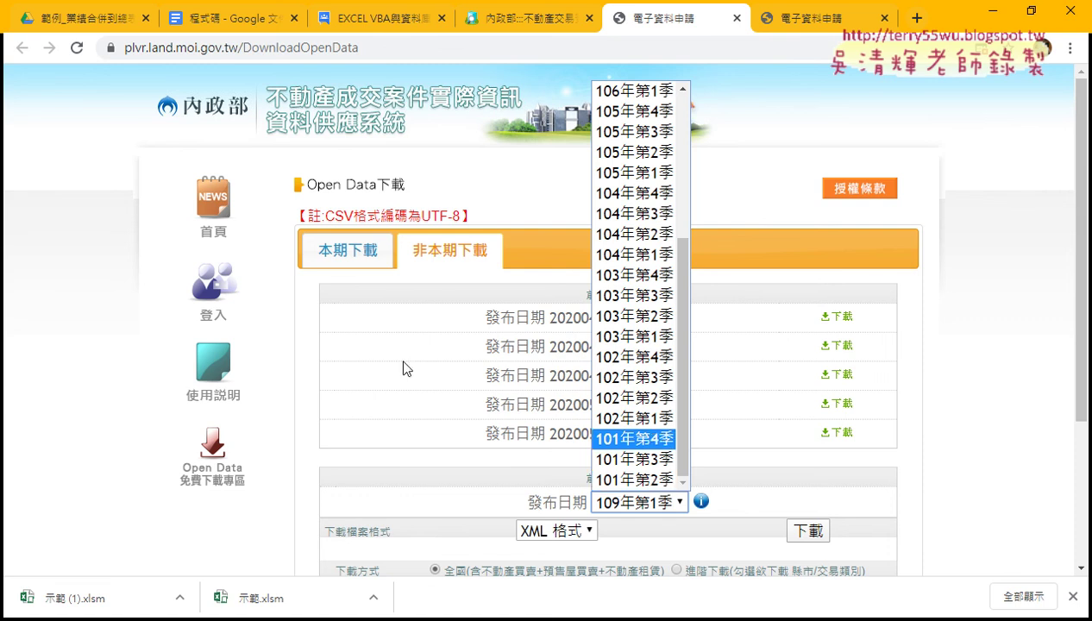
click(345, 253)
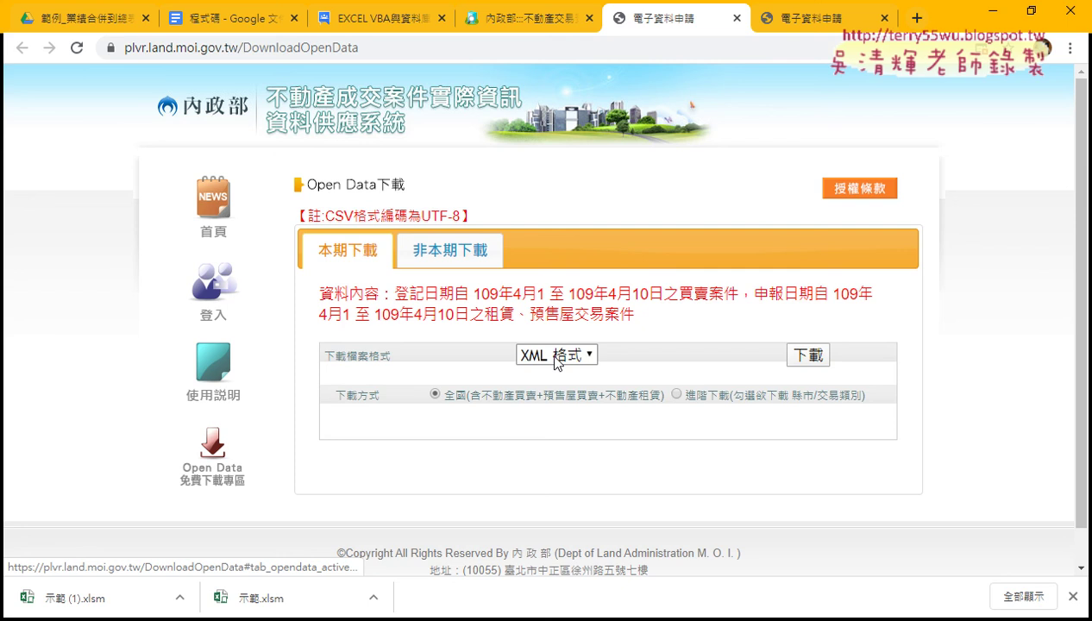
- Download the current-period data in XLS format as lvr_landxls.zip
click(556, 354)
click(554, 431)
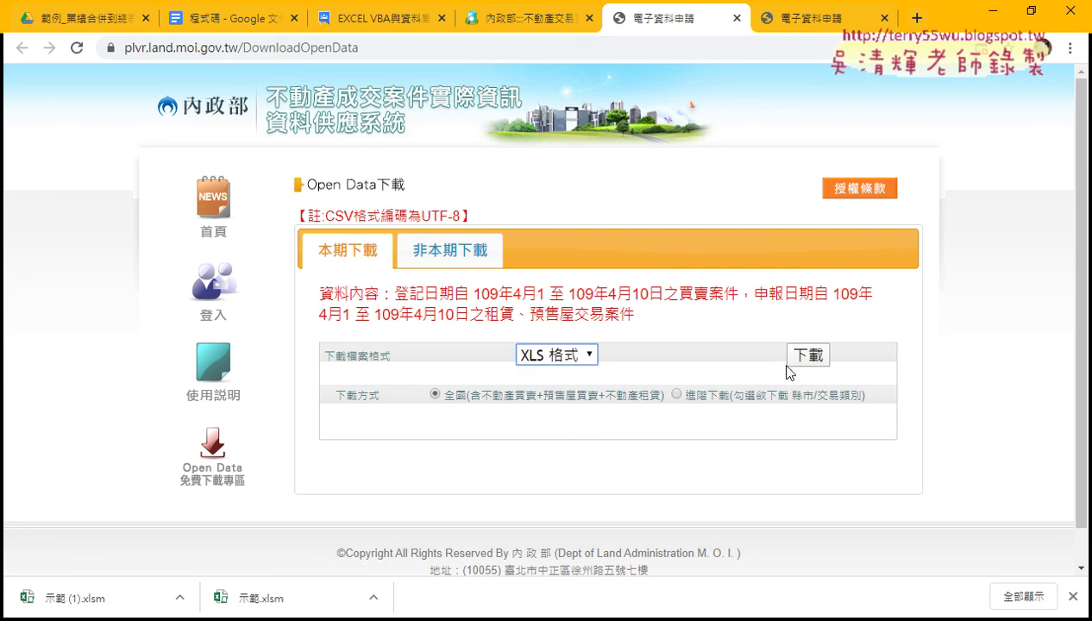
click(803, 361)
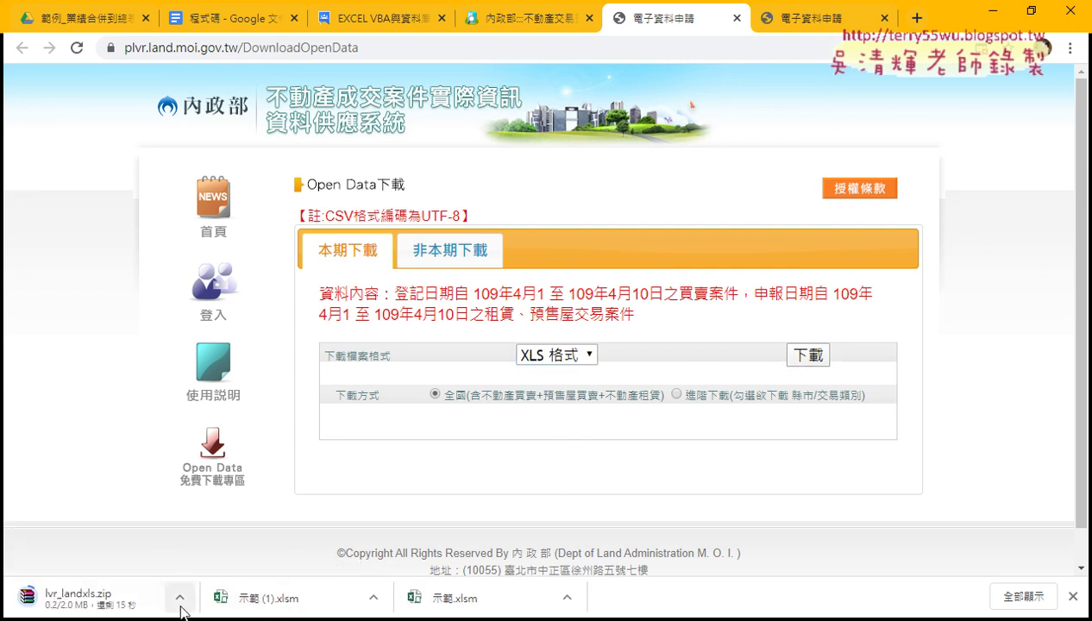
click(180, 597)
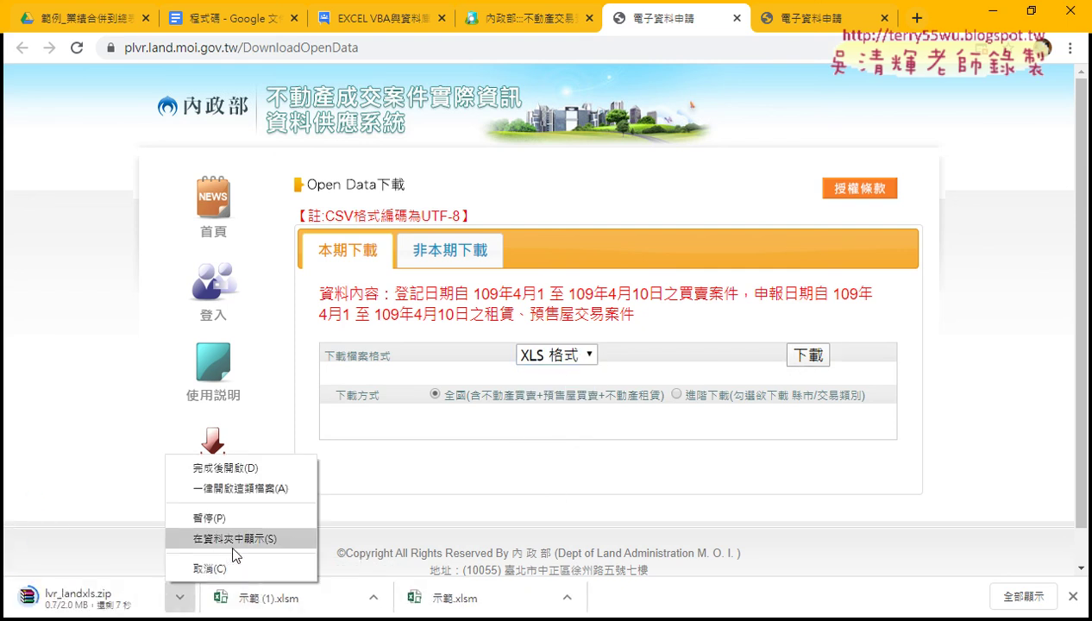
- Download the same data again in CSV format as lvr_landcsv.zip
click(544, 359)
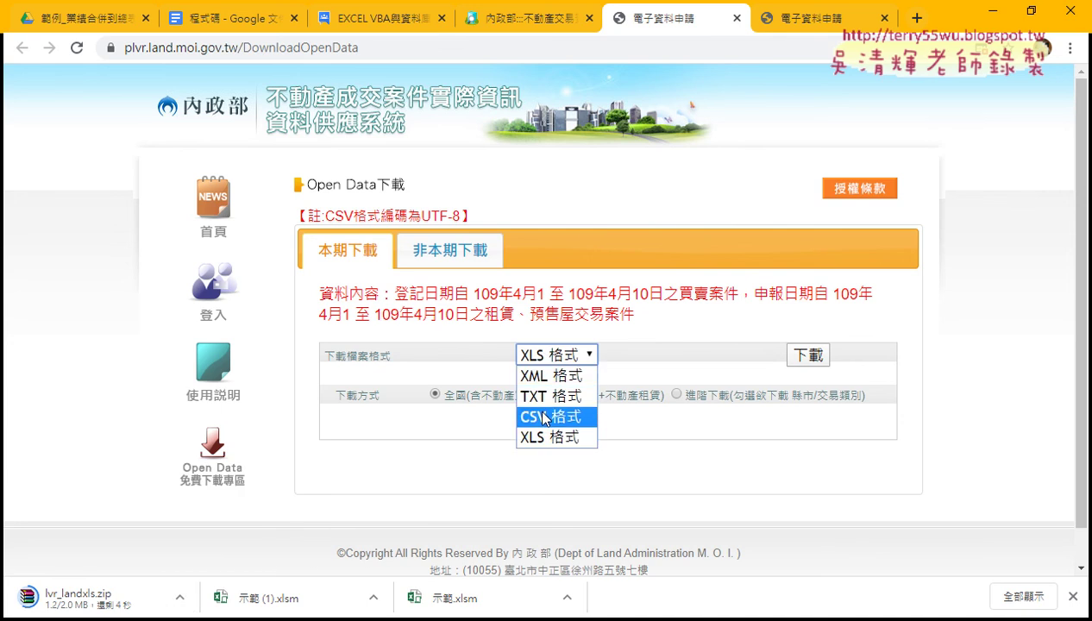
click(544, 419)
click(806, 357)
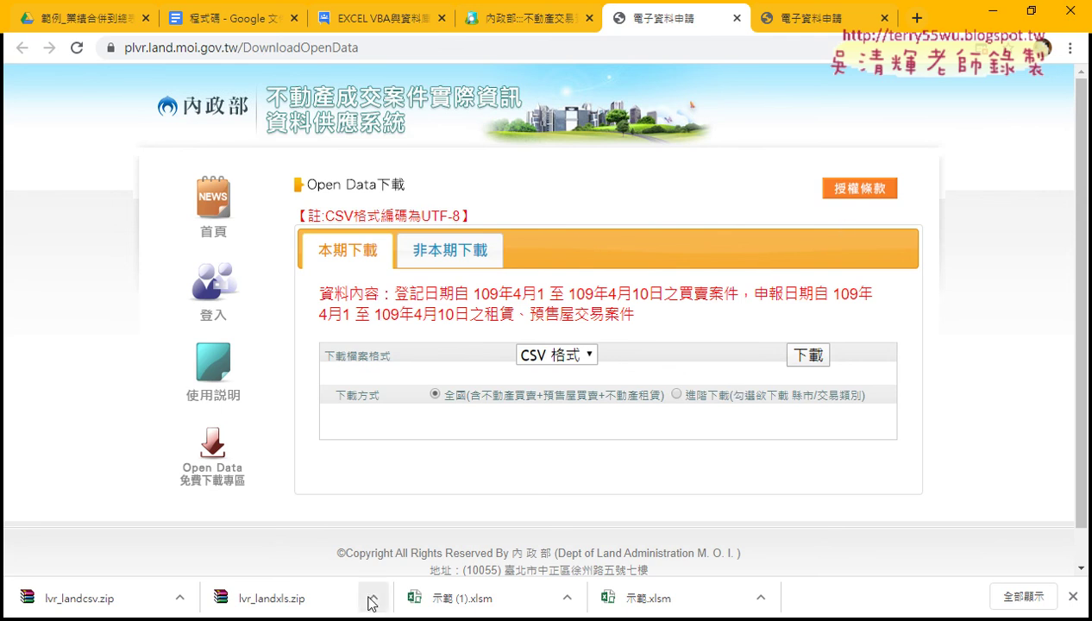
- Show lvr_landxls.zip in its folder and extract it to lvr_landxls\
click(371, 602)
click(404, 537)
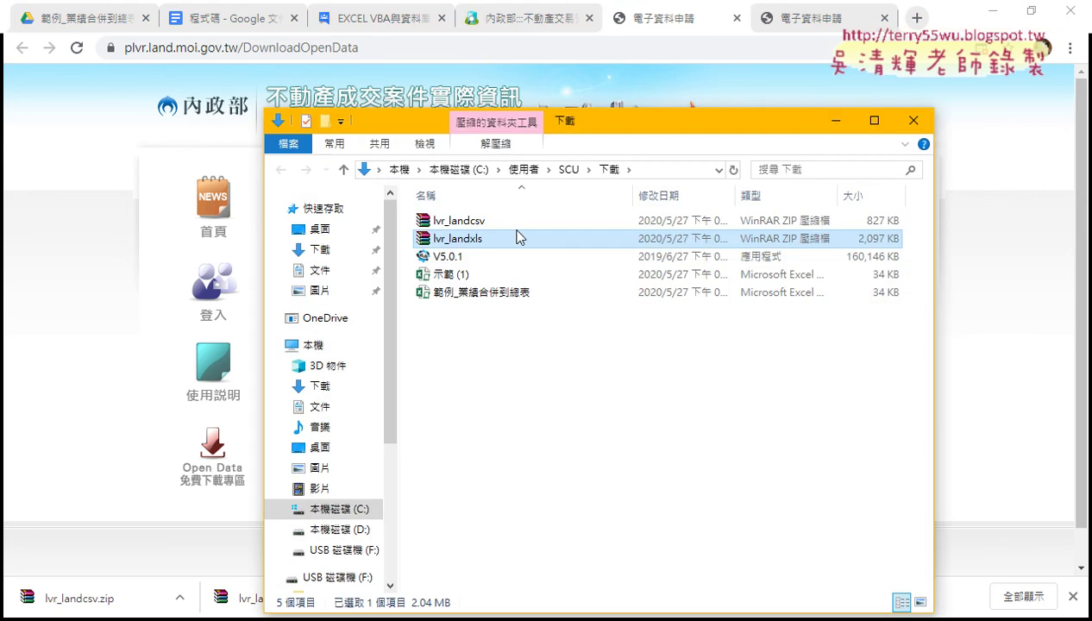
right_click(488, 235)
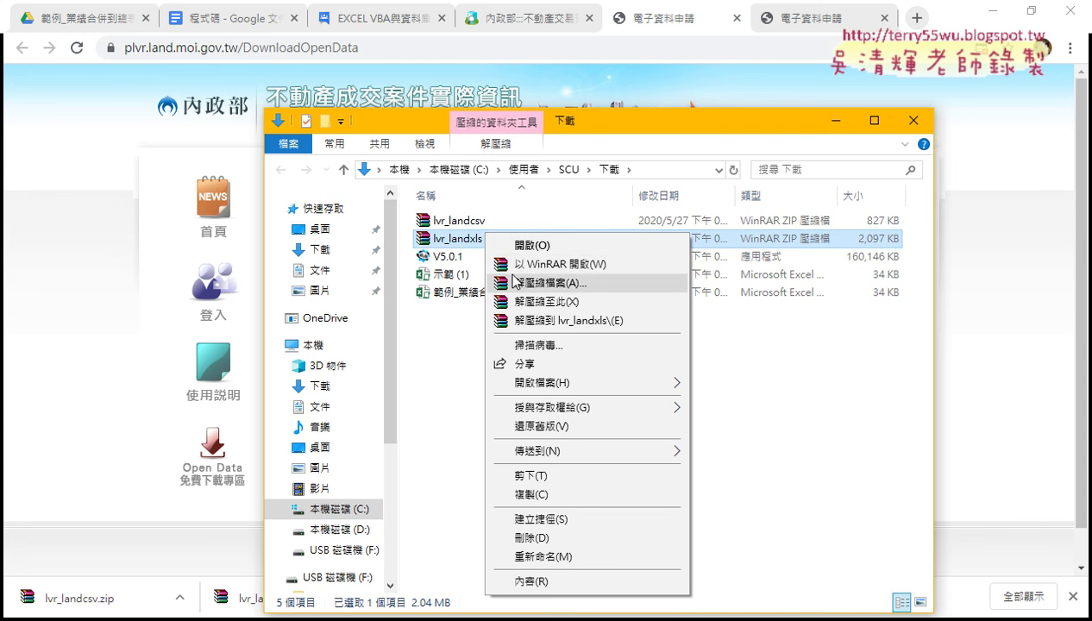
click(527, 320)
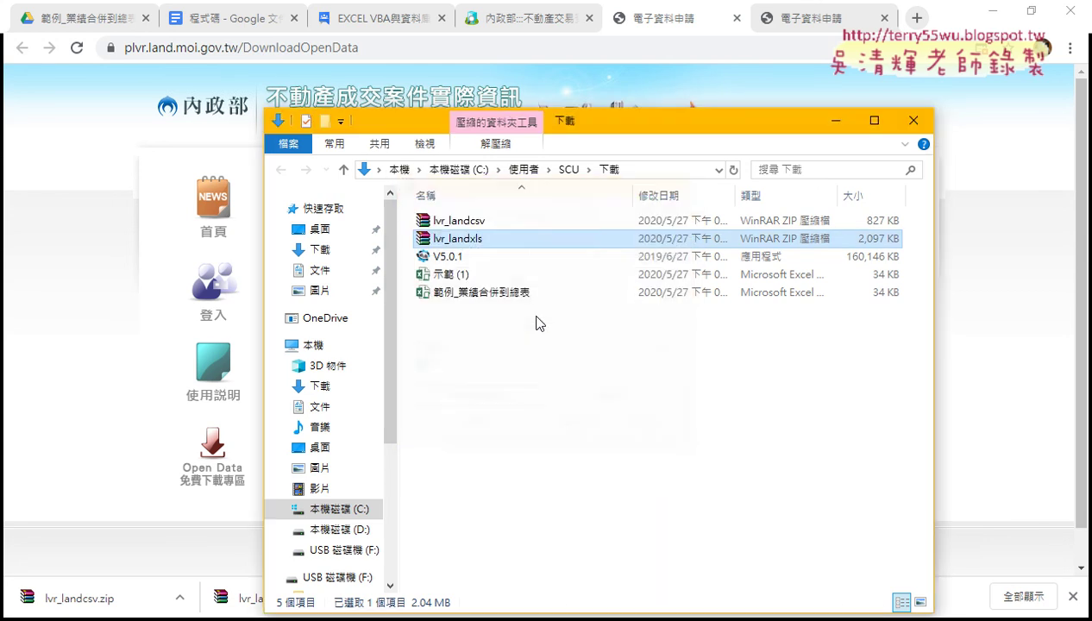
- Open the extracted lvr_landxls folder and browse its 47 Excel files
double_click(490, 222)
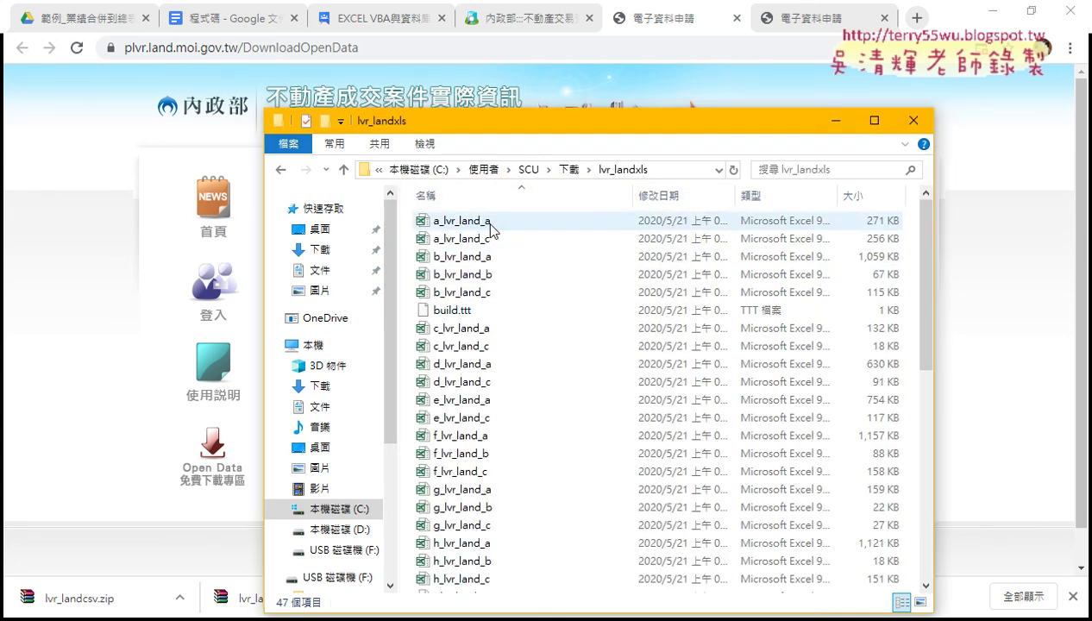
drag(565, 129, 552, 52)
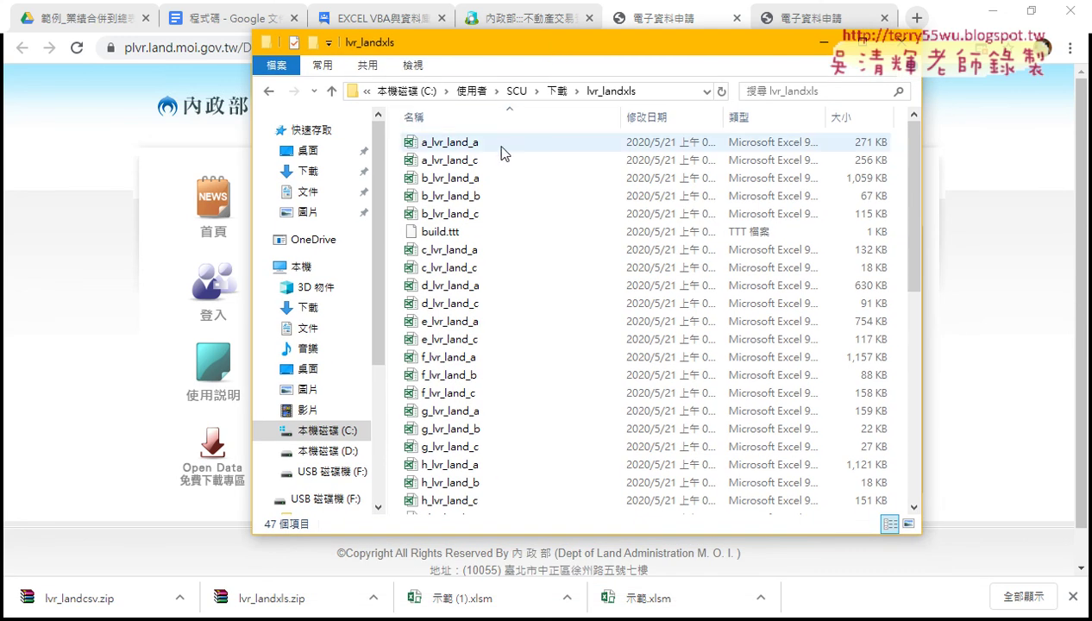
scroll(500, 172, down, 2)
scroll(500, 199, down, 7)
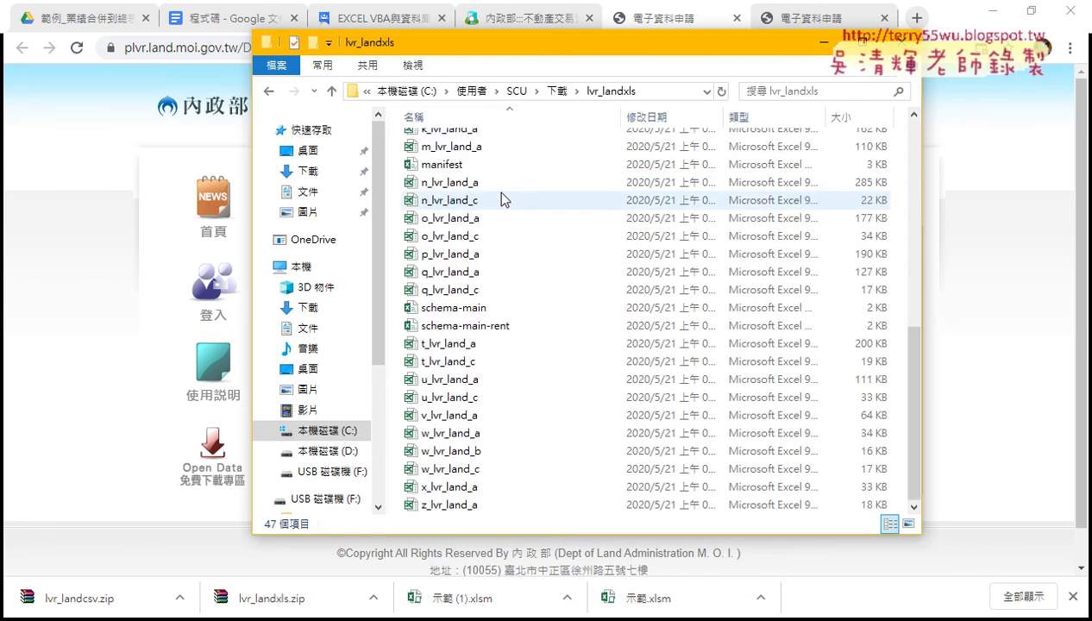
scroll(501, 197, up, 5)
scroll(504, 195, up, 4)
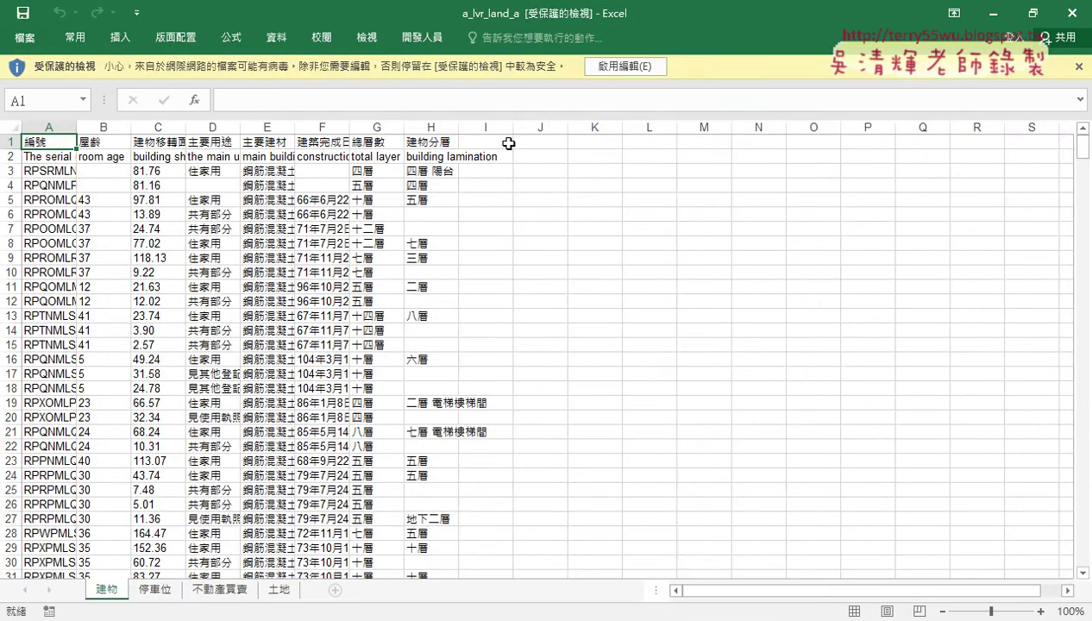
- Enable editing in a_lvr_land_a, check its last data row, then close it
click(604, 67)
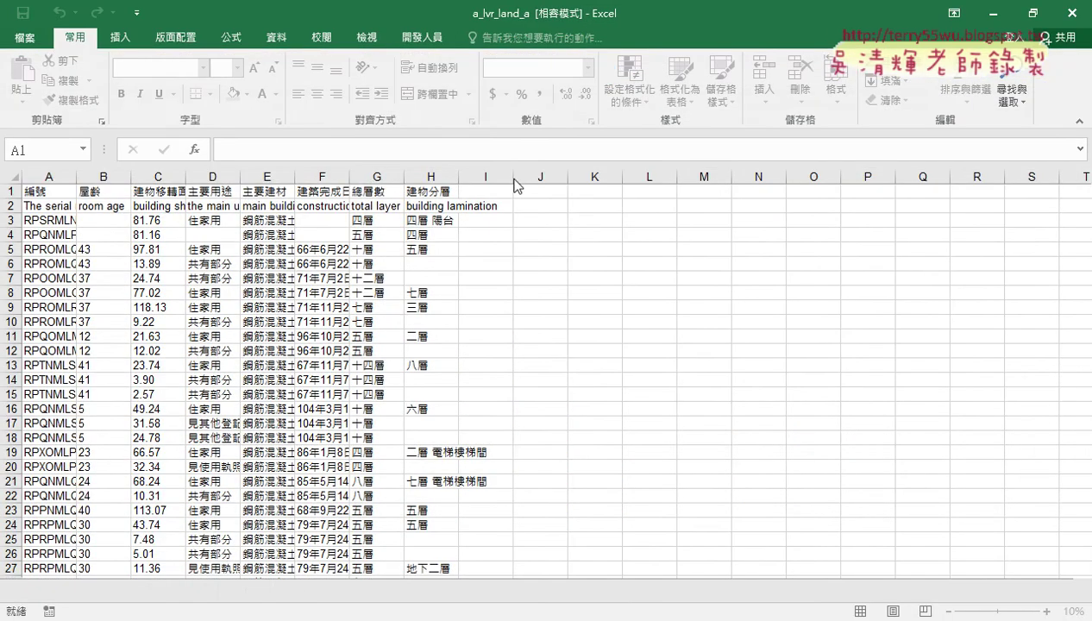
key(ctrl+Down)
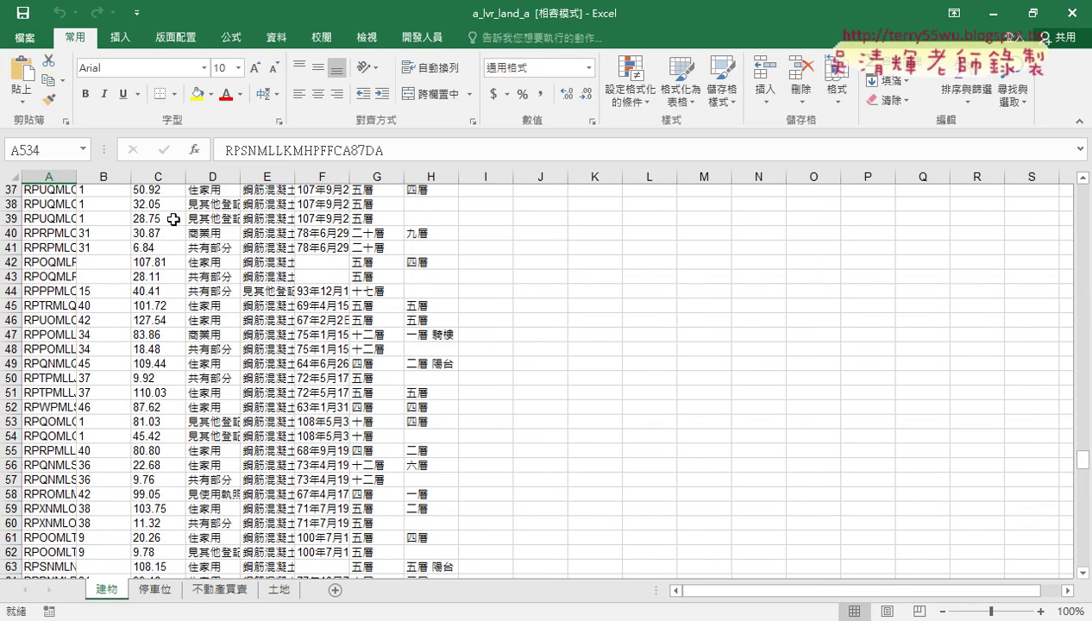
key(ctrl+Up)
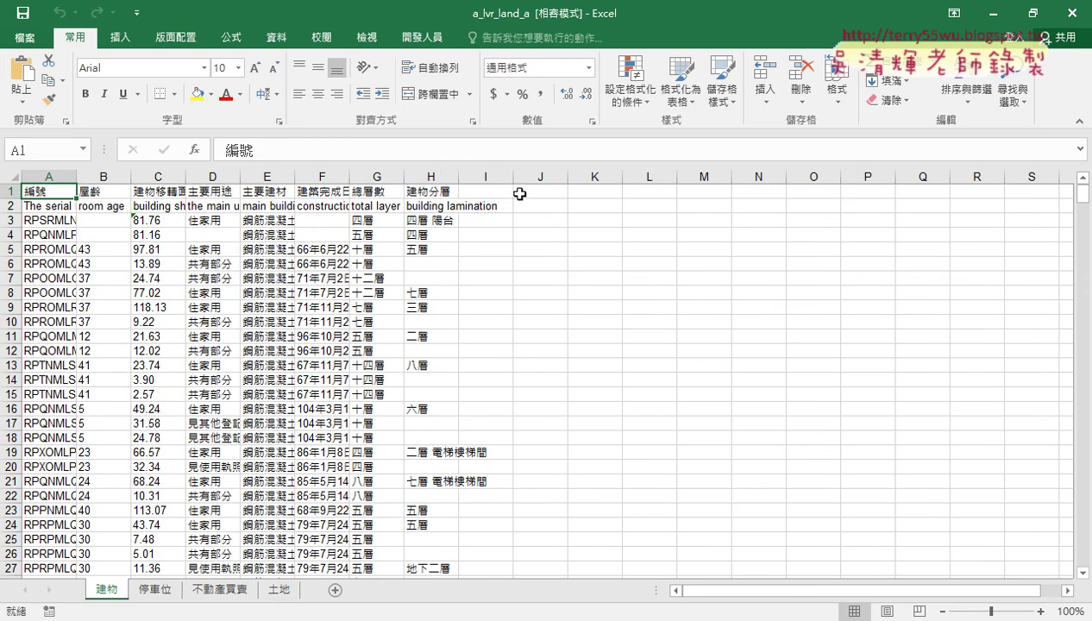
click(1073, 13)
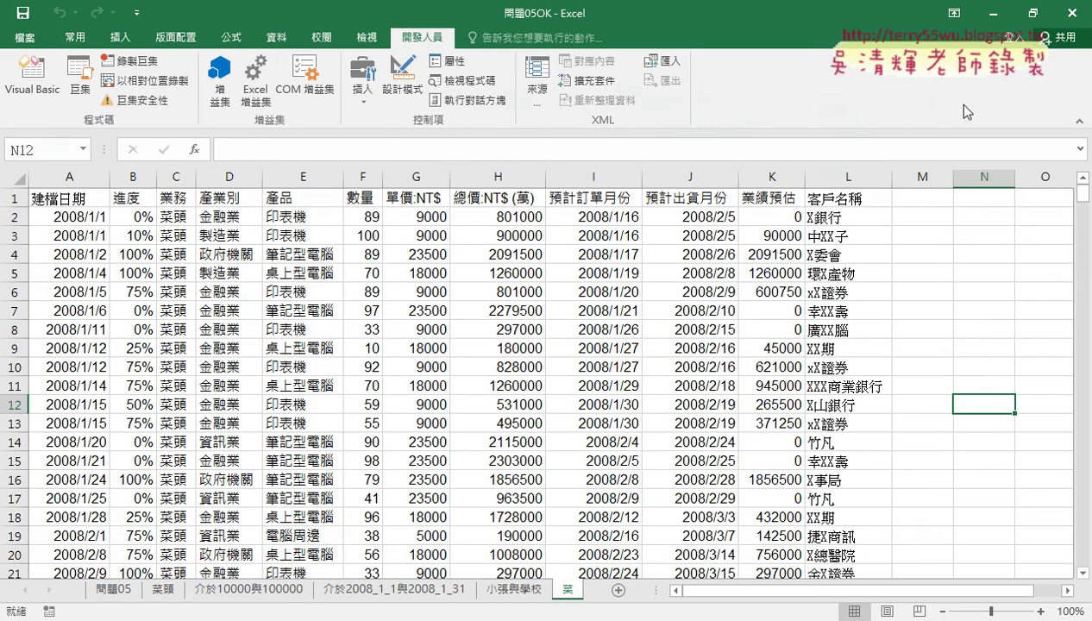
- Minimize 問題05OK, go up to Drive's _雲端白板畫面 folder, and open File Explorer at 本機
click(993, 13)
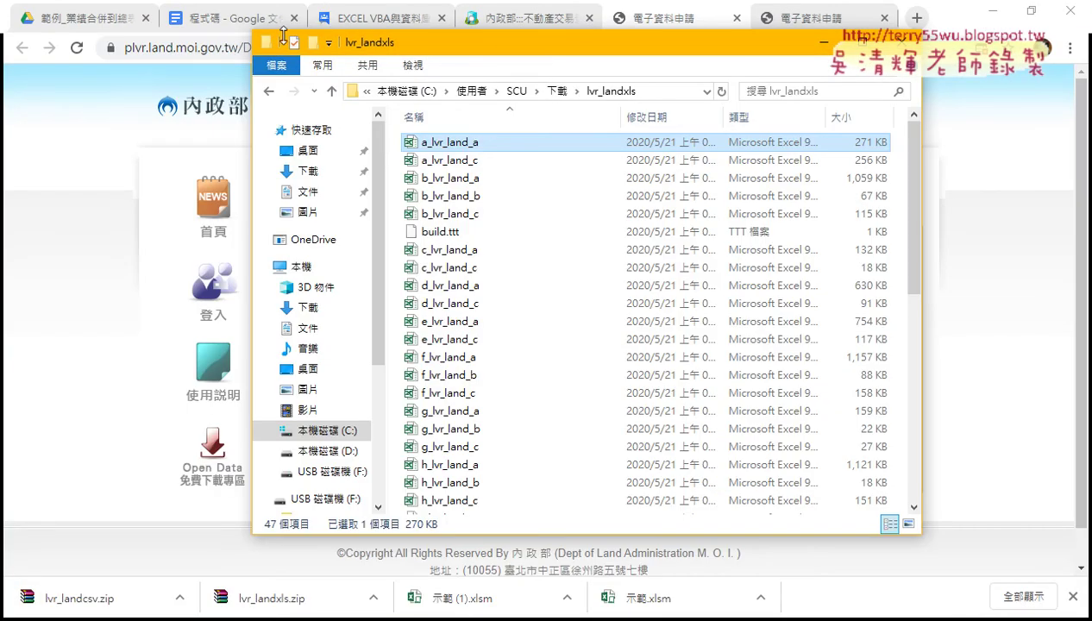
click(100, 24)
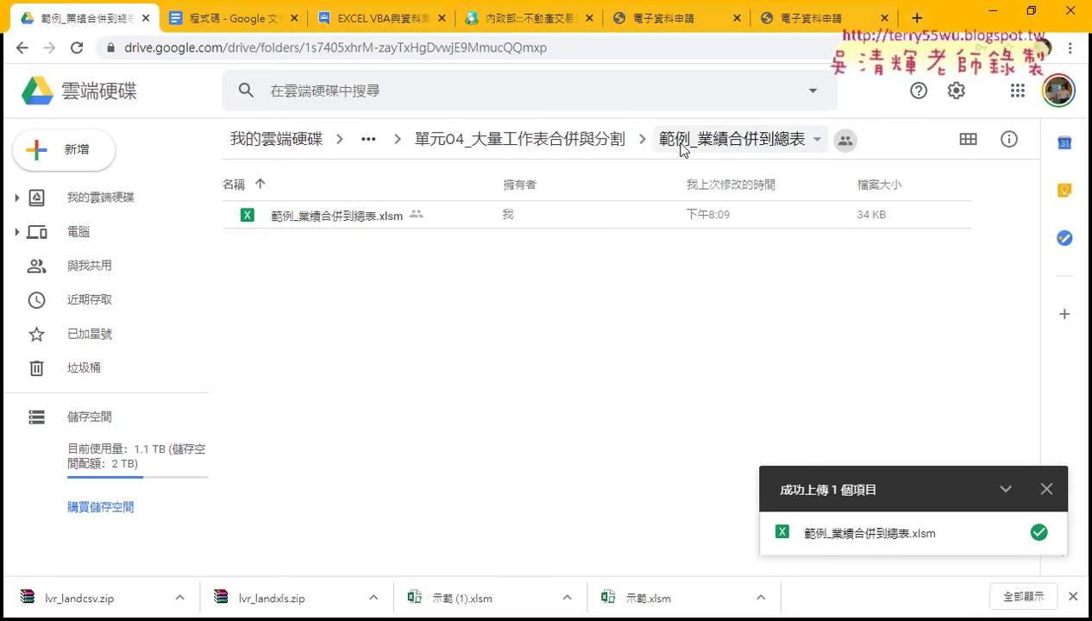
click(455, 141)
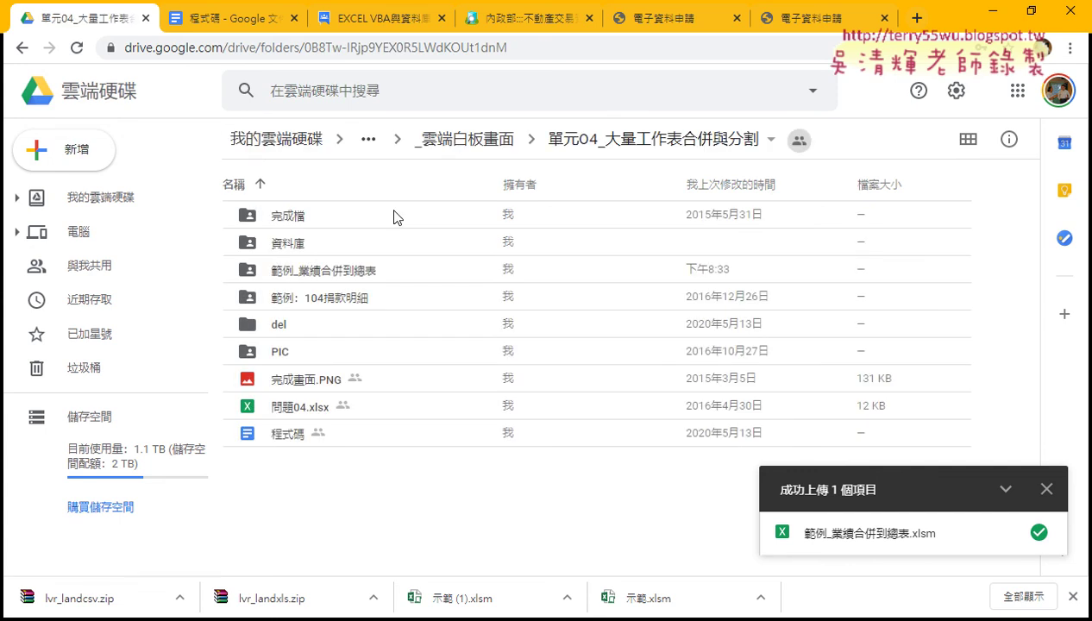
click(466, 140)
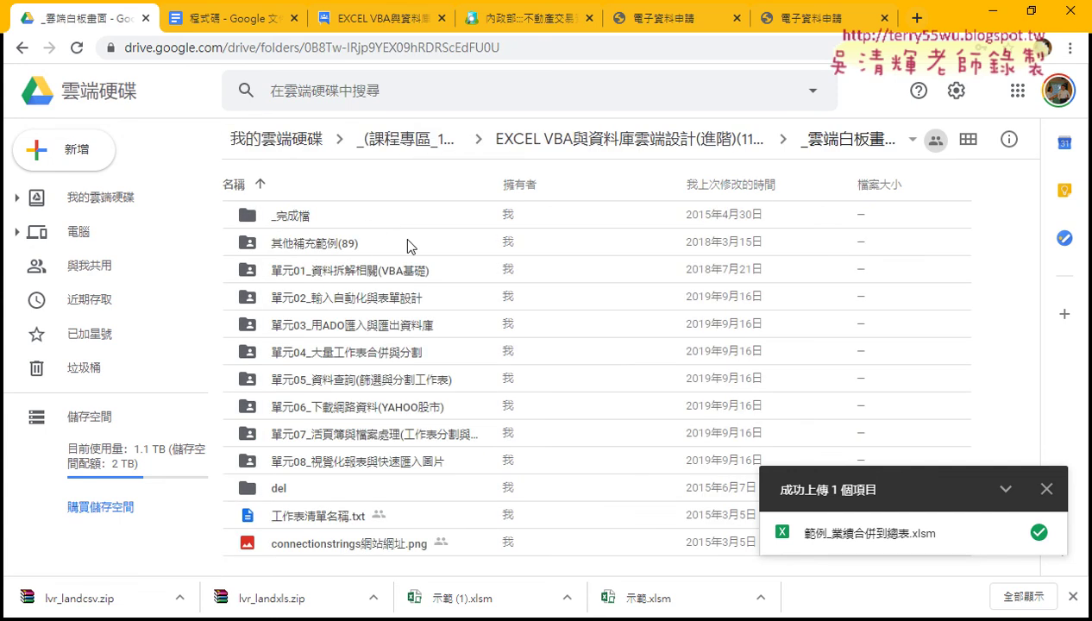
click(259, 598)
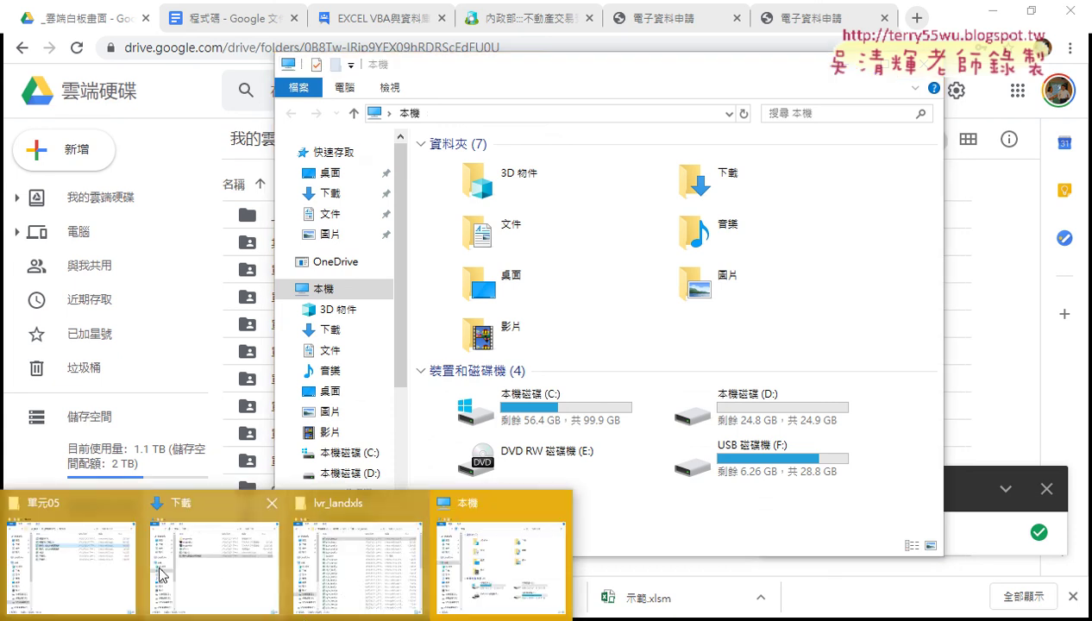
- Open 範例：台北市實價登錄.xlsm from the 單元05 folder with macros enabled
click(112, 544)
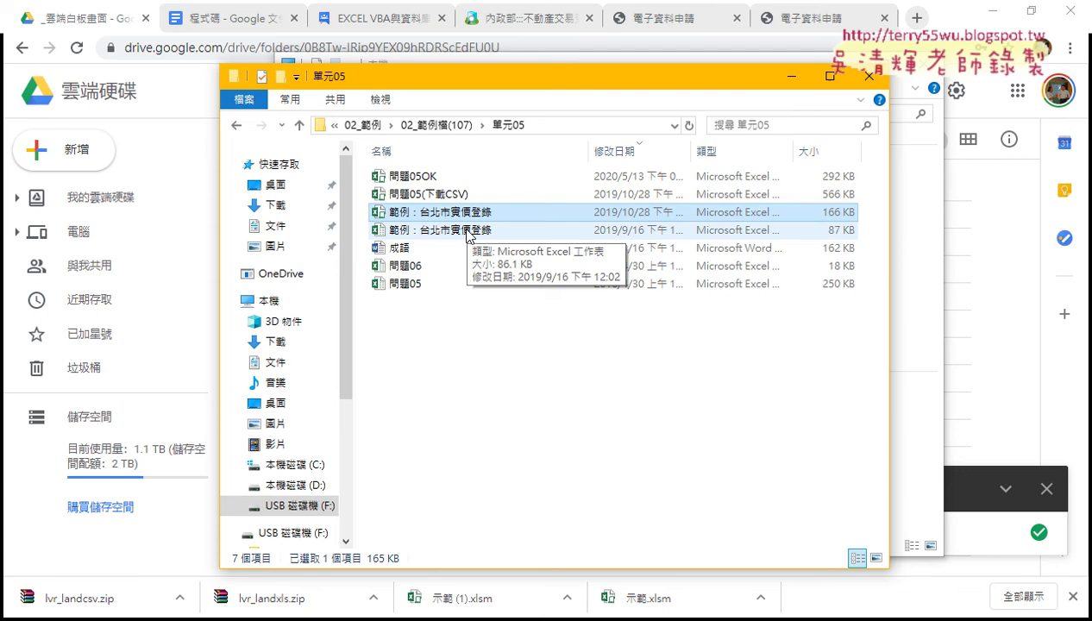
double_click(634, 216)
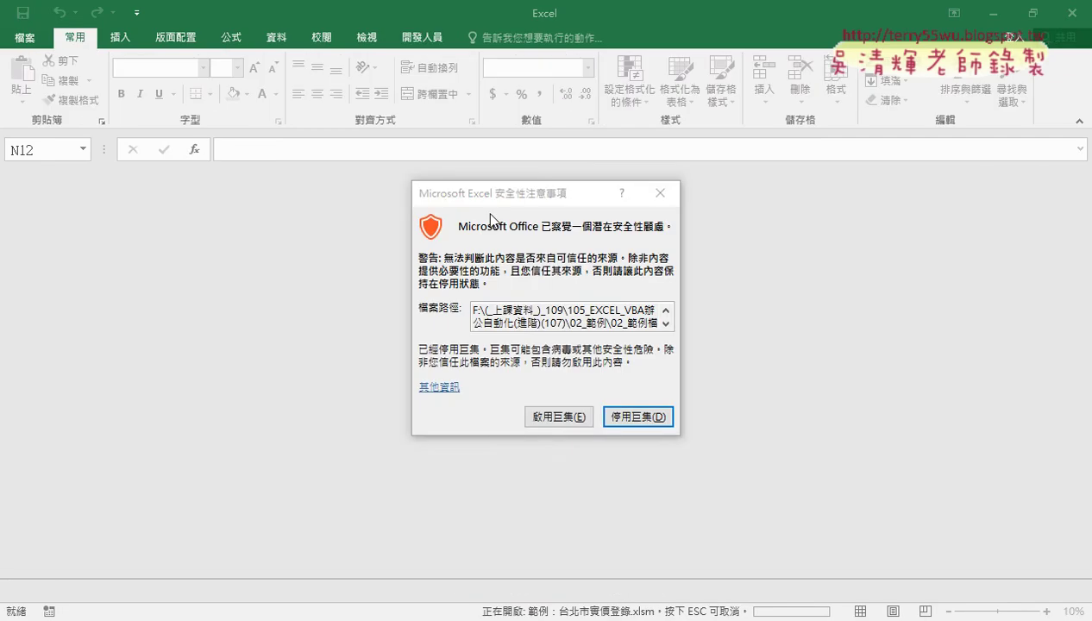
click(559, 414)
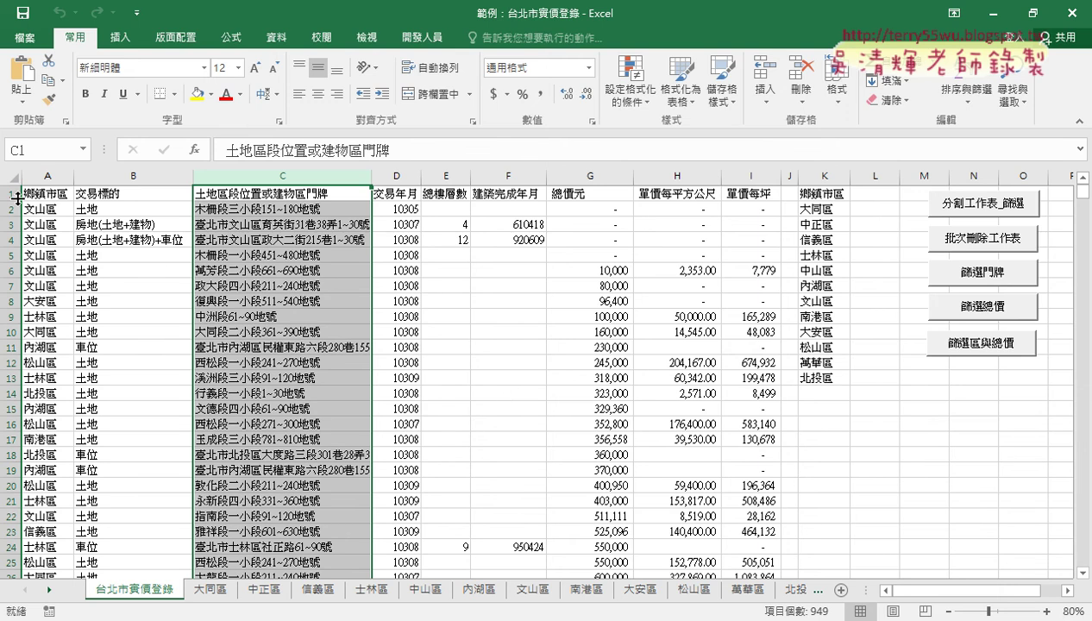
- Select columns A–I, delete the old district sheets, and regenerate them with 分割工作表_篩選
drag(37, 176, 856, 163)
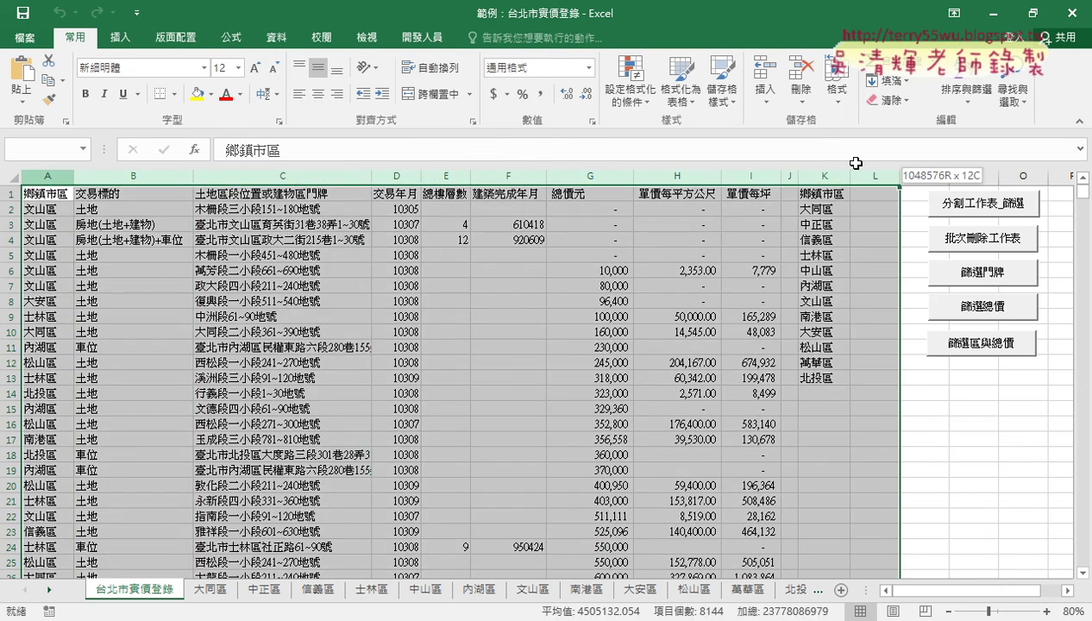
drag(855, 163, 775, 164)
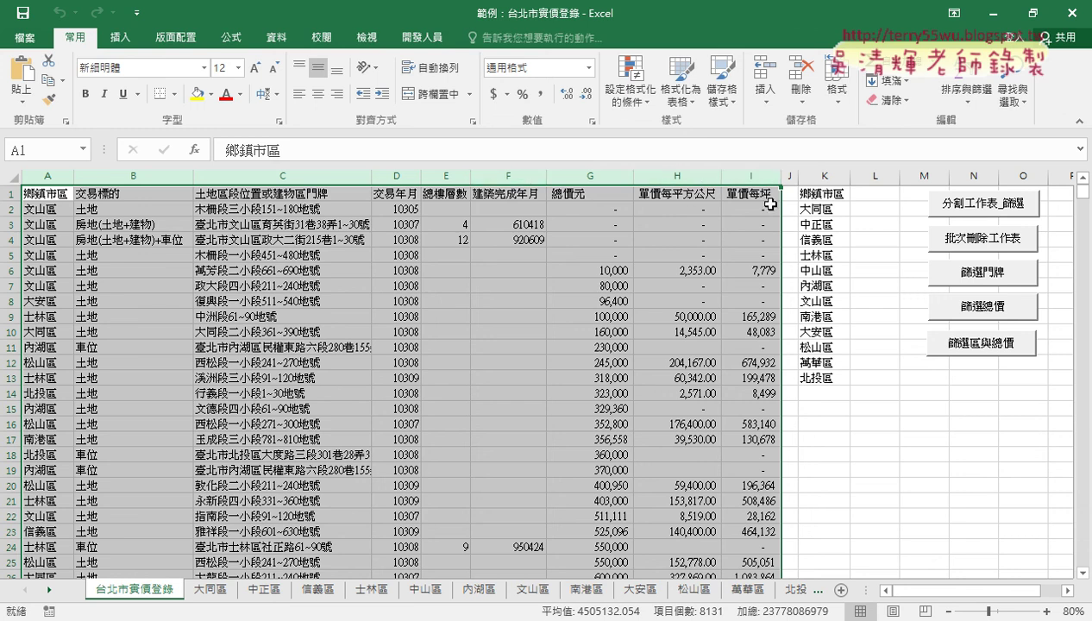
click(993, 246)
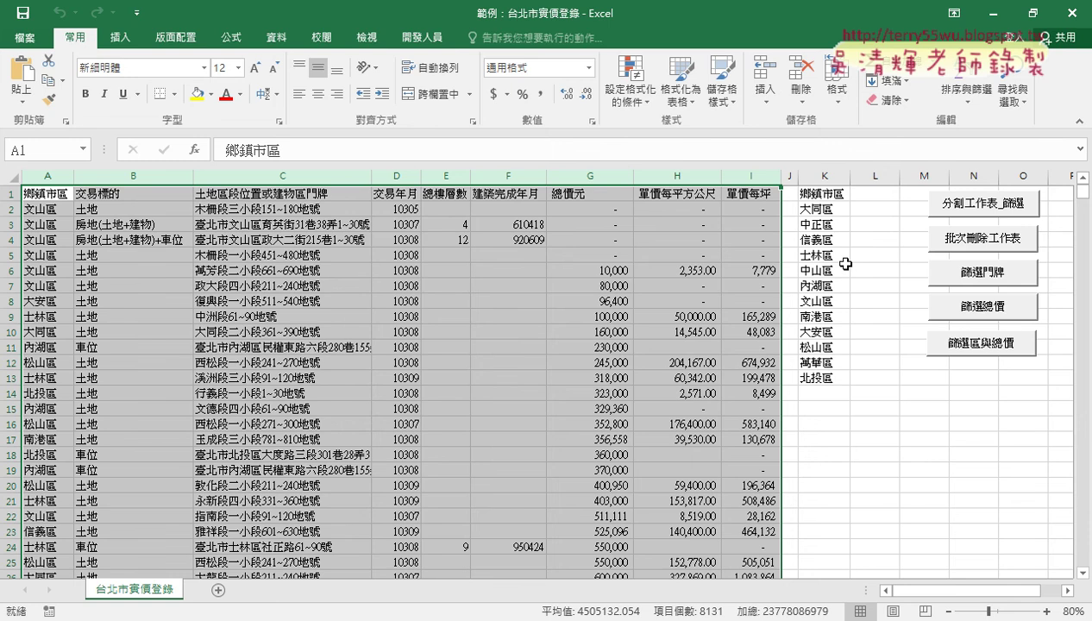
click(978, 203)
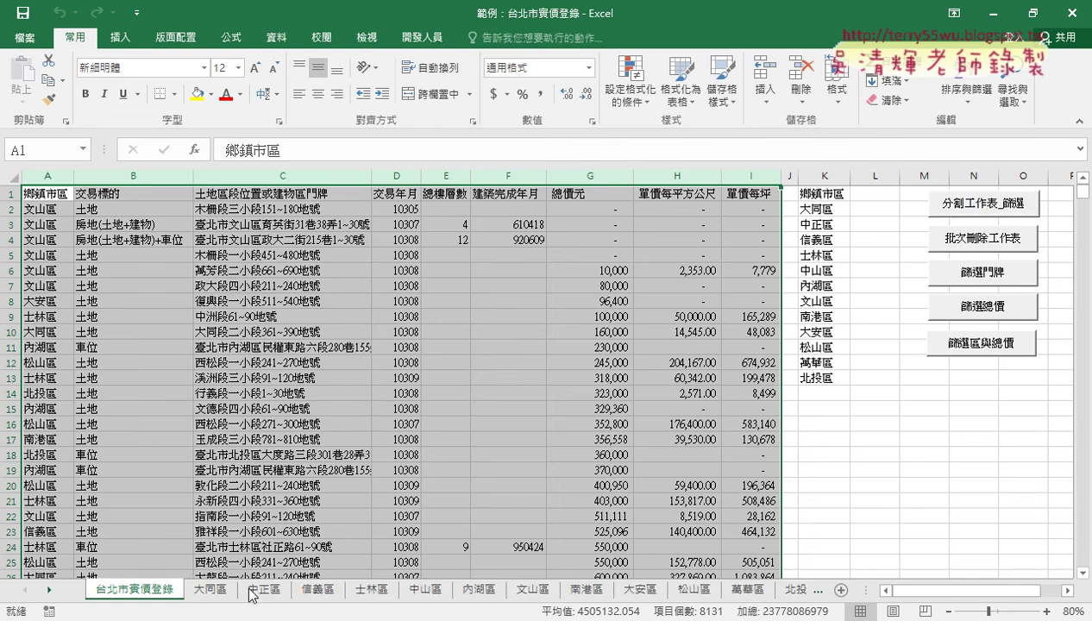
- Browse the new district sheets from 大同區 onward, then return to 台北市實價登錄
click(208, 592)
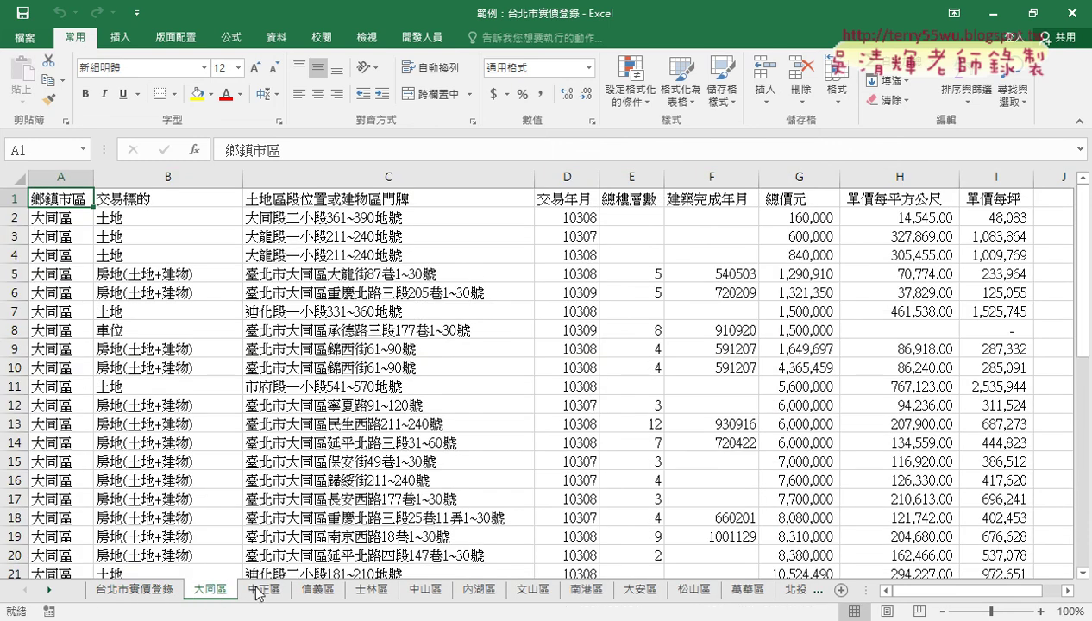
key(ctrl+Page_Down)
key(ctrl+Page_Down)
key(ctrl+Page_Down)
click(155, 590)
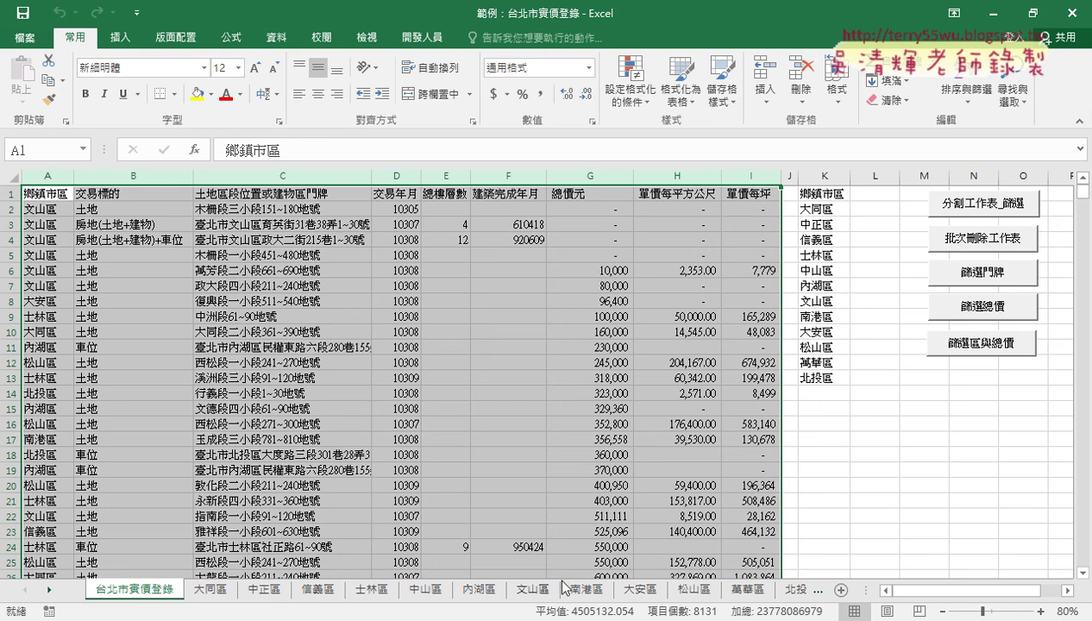
- Delete the district sheets, regenerate them, then delete them again, leaving only 台北市實價登錄
click(975, 246)
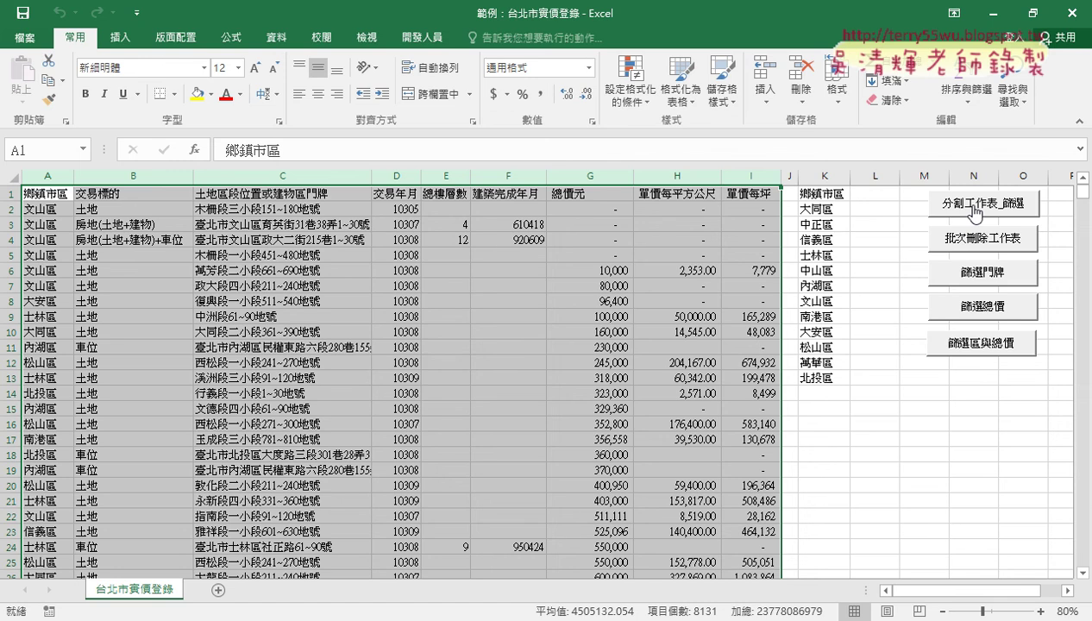
click(976, 212)
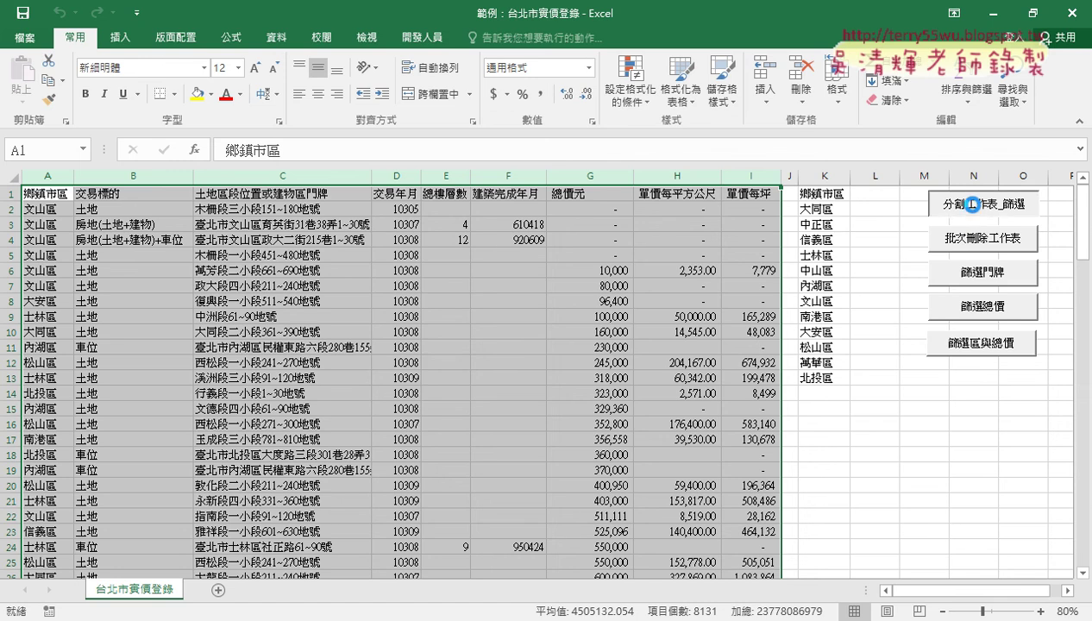
click(983, 244)
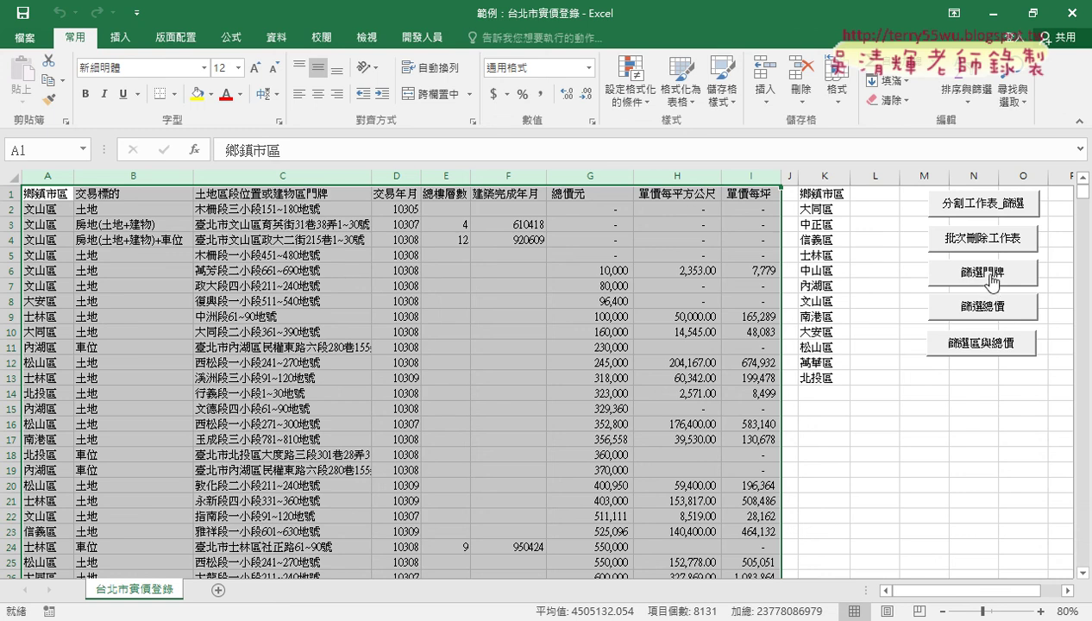
- Run the 篩選門牌 macro with 中華路 as the address keyword
click(991, 276)
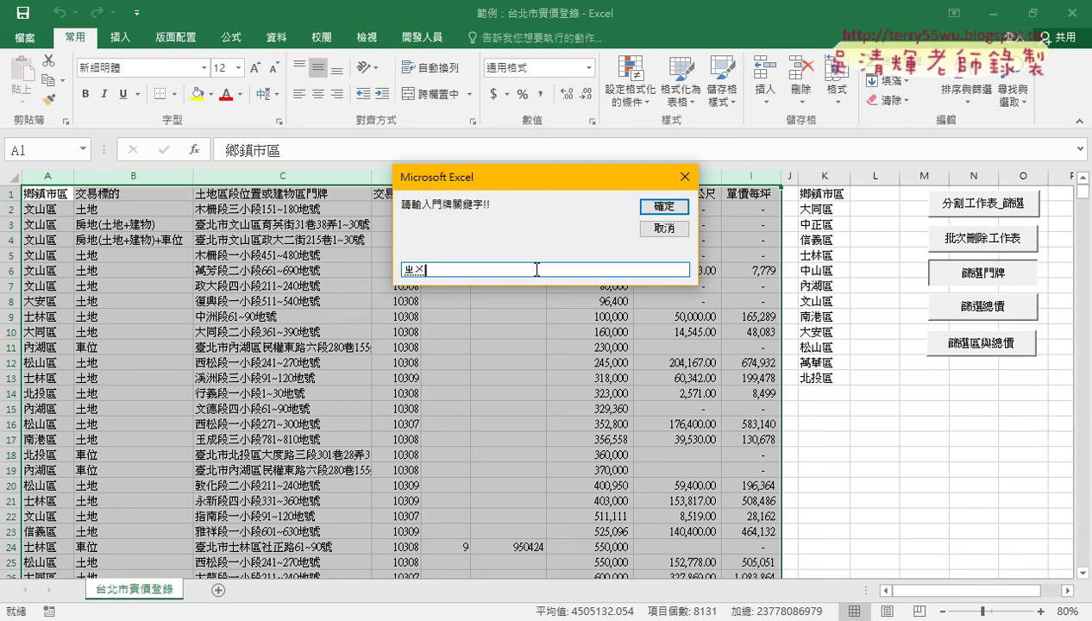
text(中)
text(華路)
key(Return)
drag(498, 174, 582, 176)
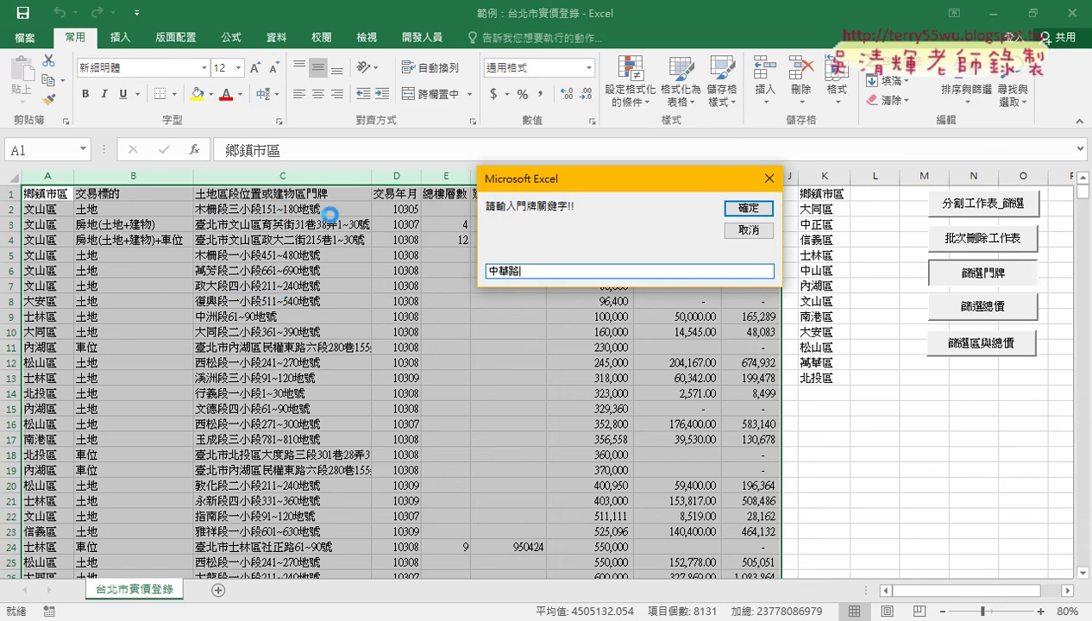
double_click(515, 273)
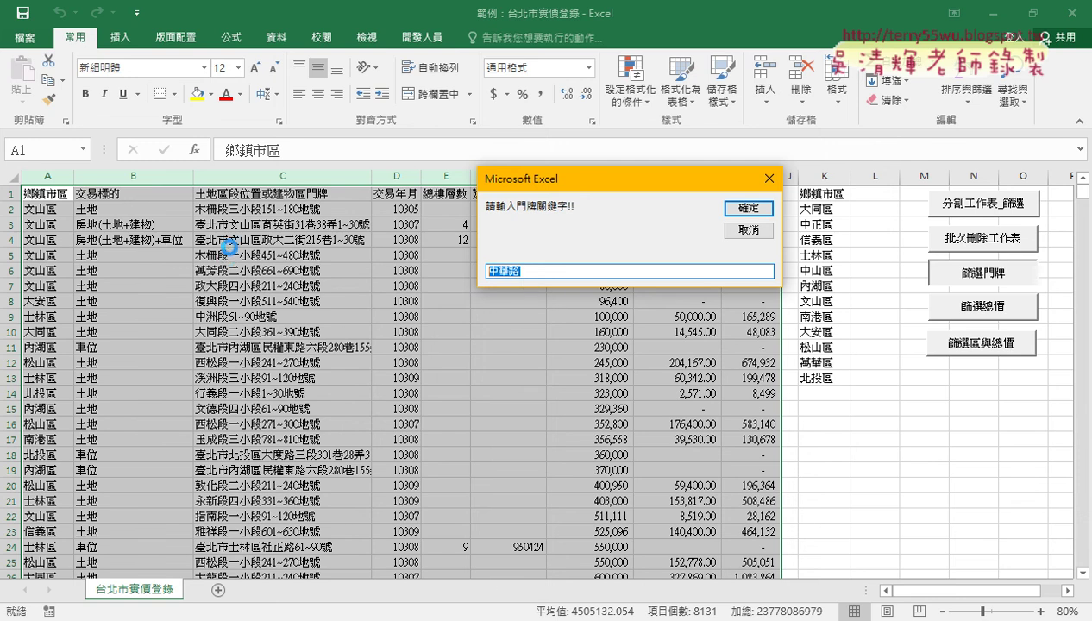
- Confirm the 中華路 keyword, then check the new sheet's column C addresses contain 中華路
click(729, 210)
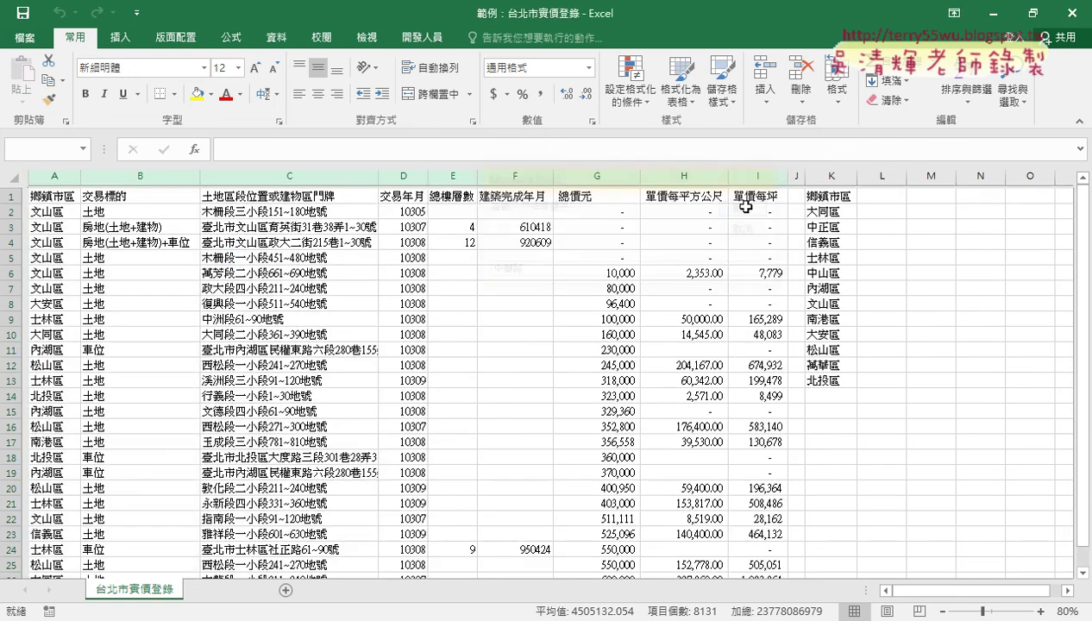
click(212, 590)
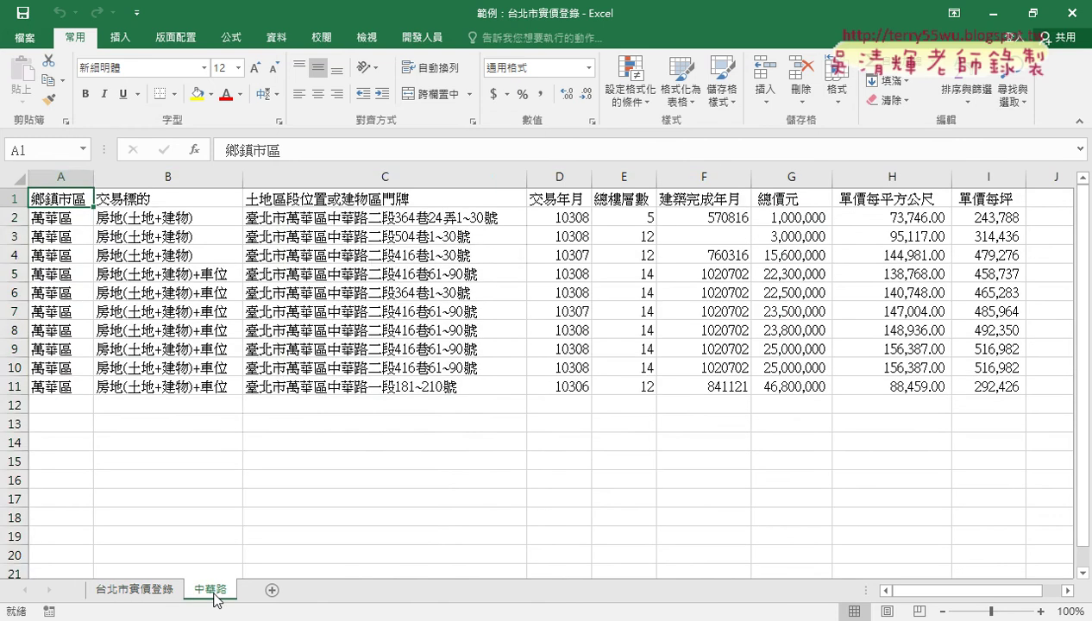
click(358, 177)
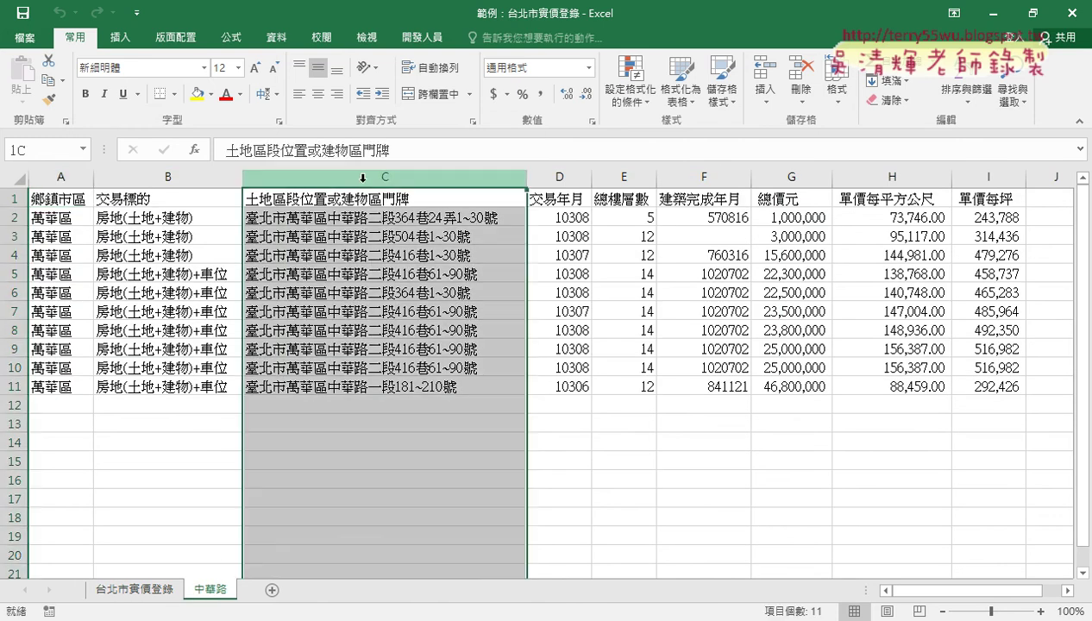
click(323, 230)
double_click(339, 216)
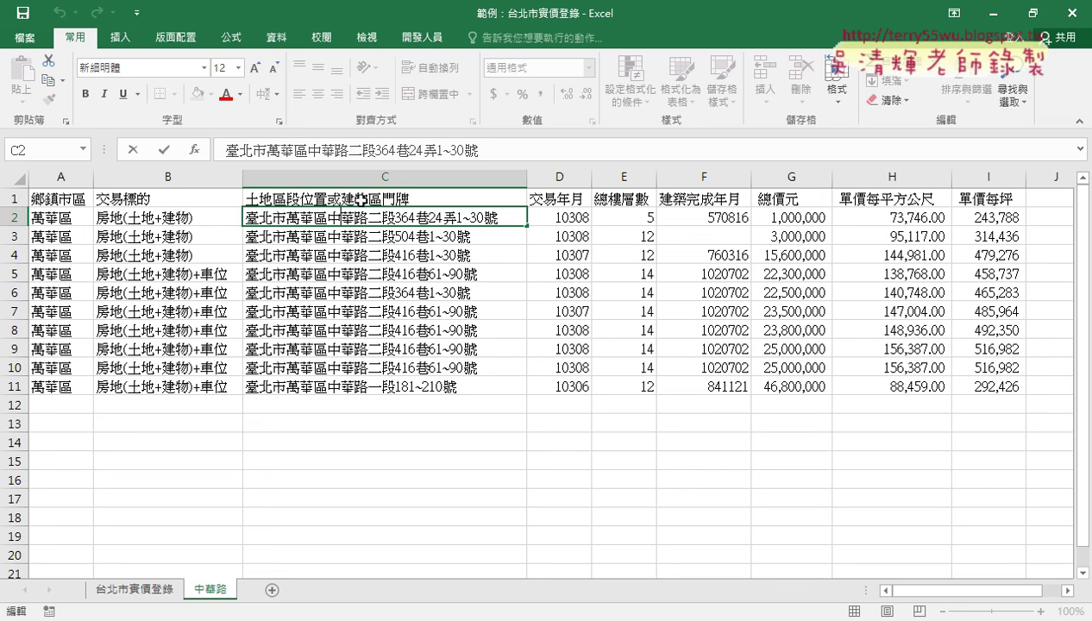
drag(328, 217, 363, 220)
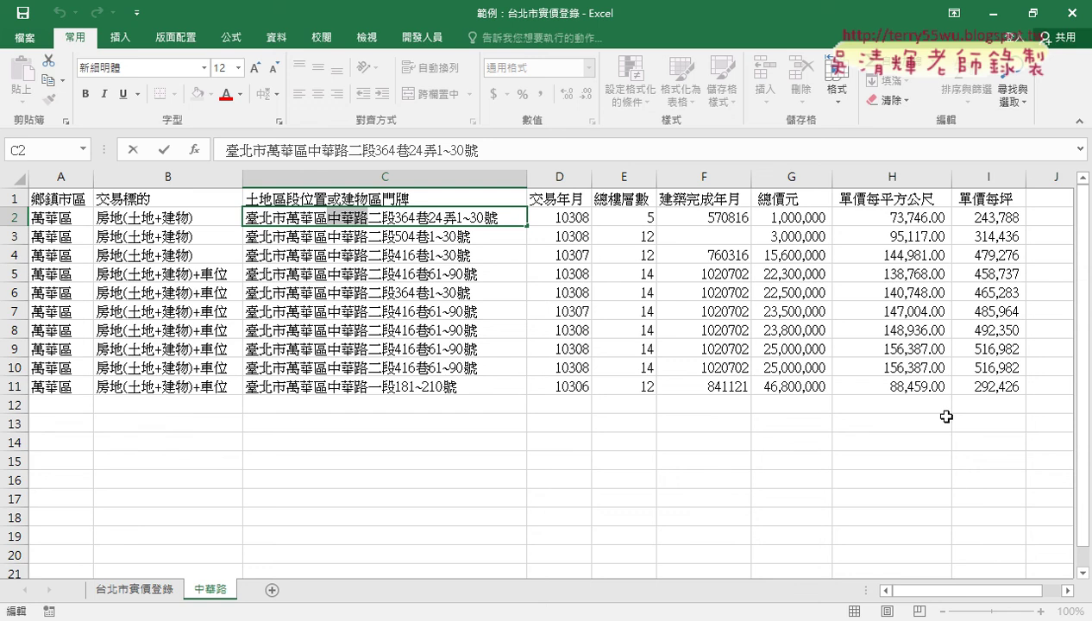
click(778, 198)
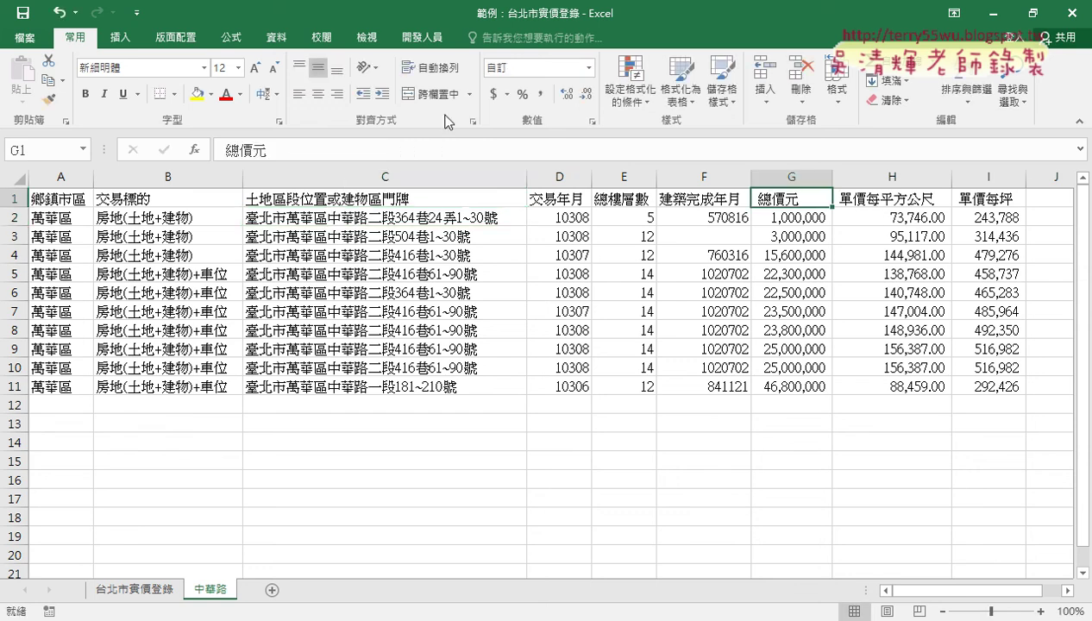
- Sort the 中華路 records by total price from lowest to highest and check G2 and F2
click(272, 38)
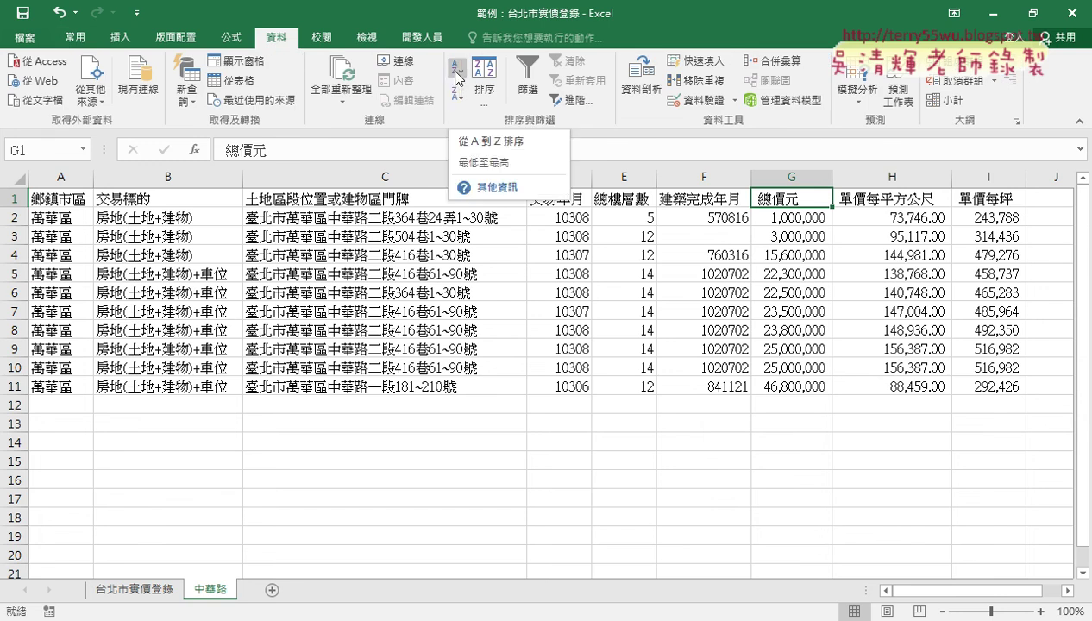
click(456, 74)
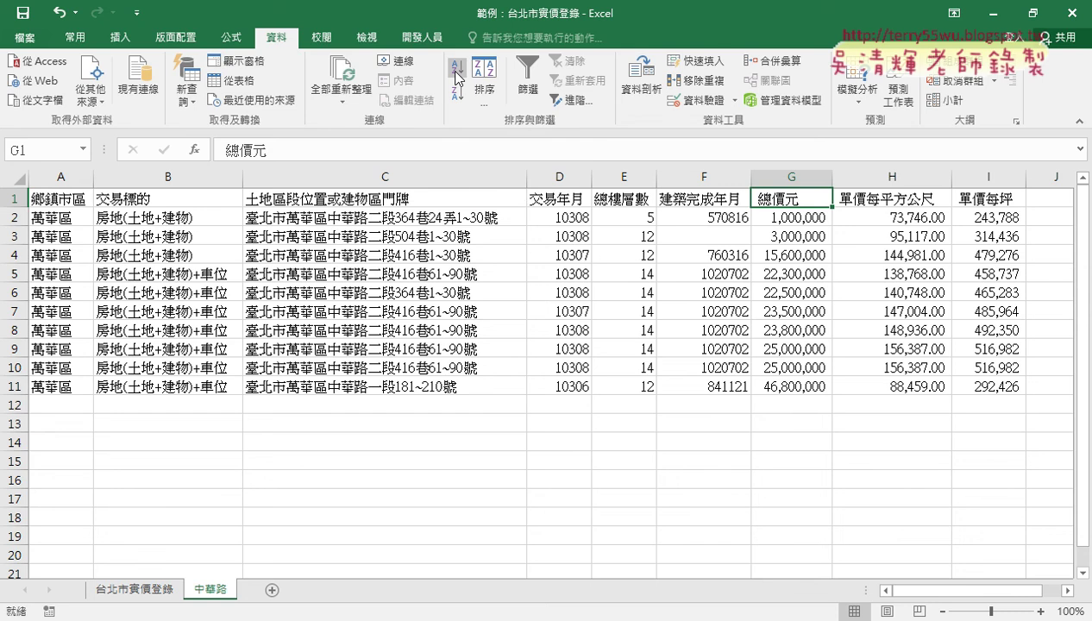
click(803, 223)
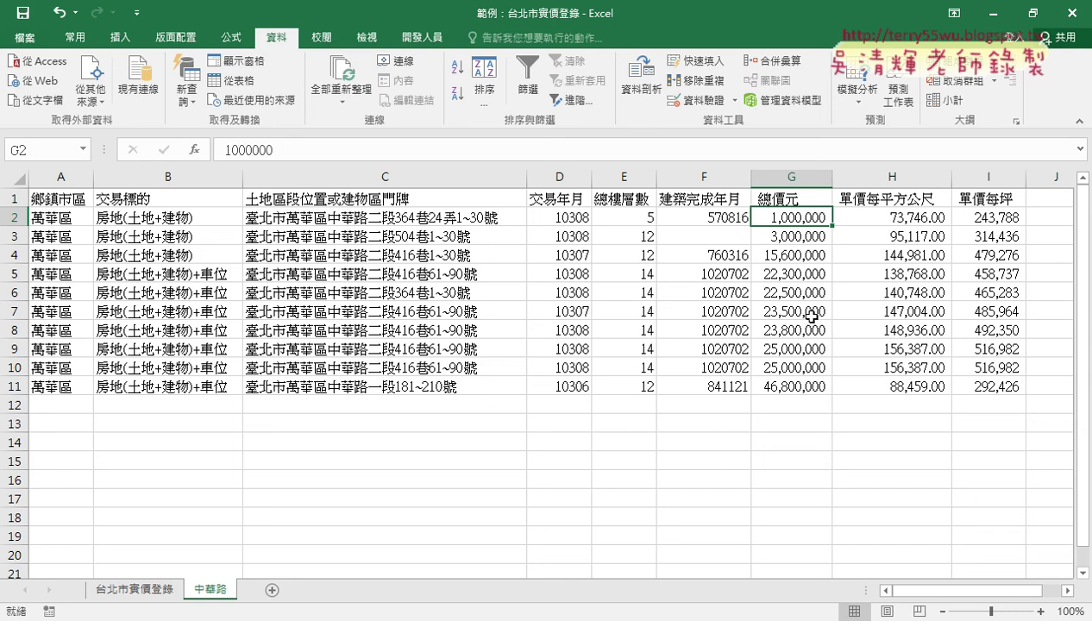
click(694, 218)
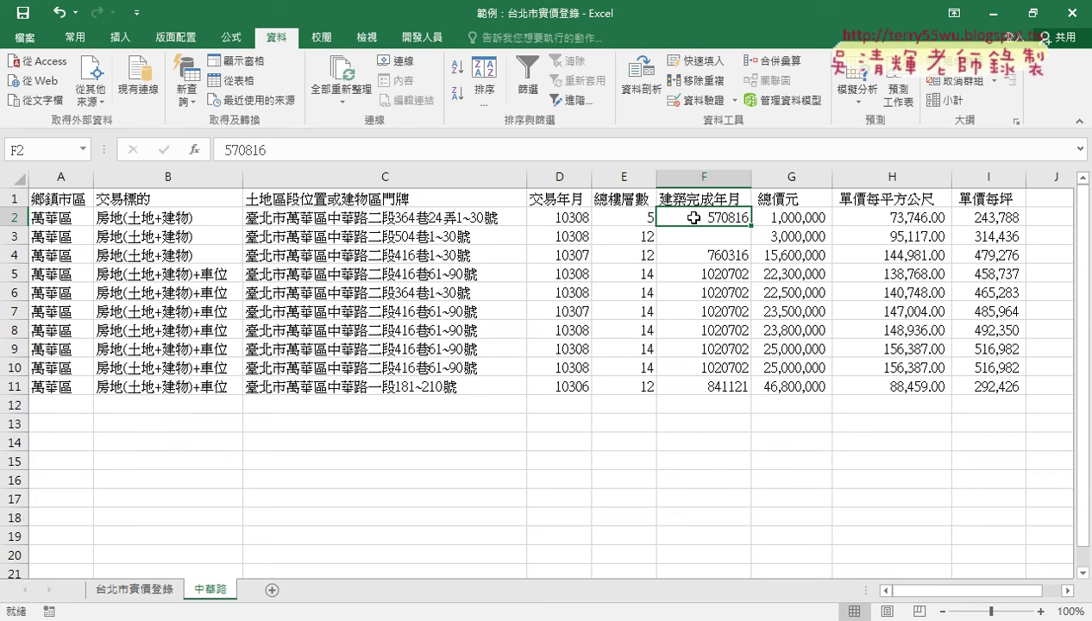
click(810, 214)
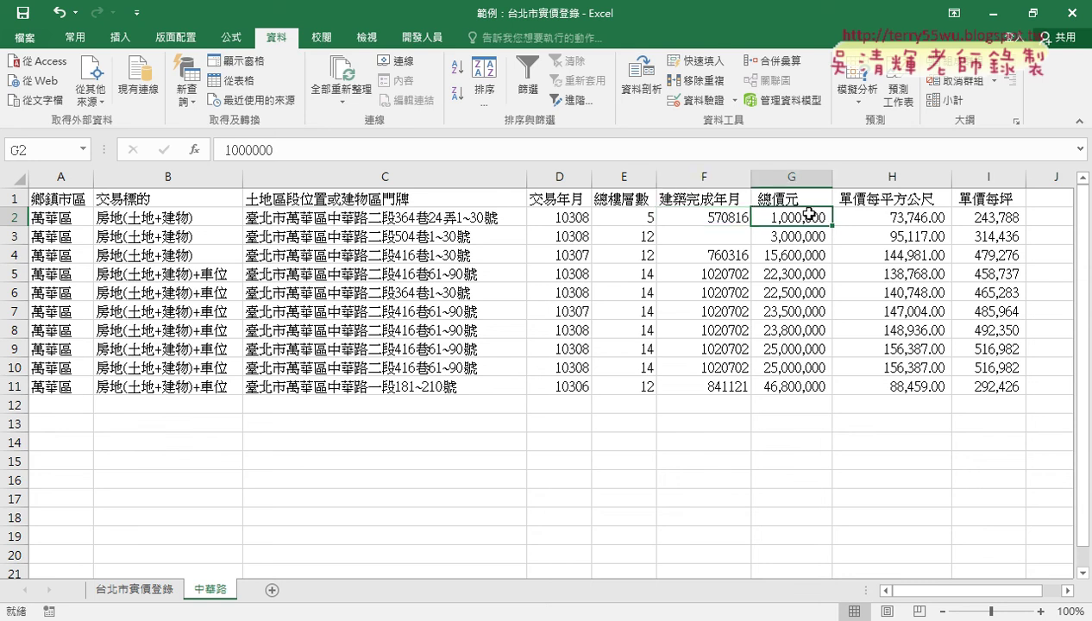
- Inspect completion dates, floors and total prices of the first three records, then return to 台北市實價登錄
click(731, 216)
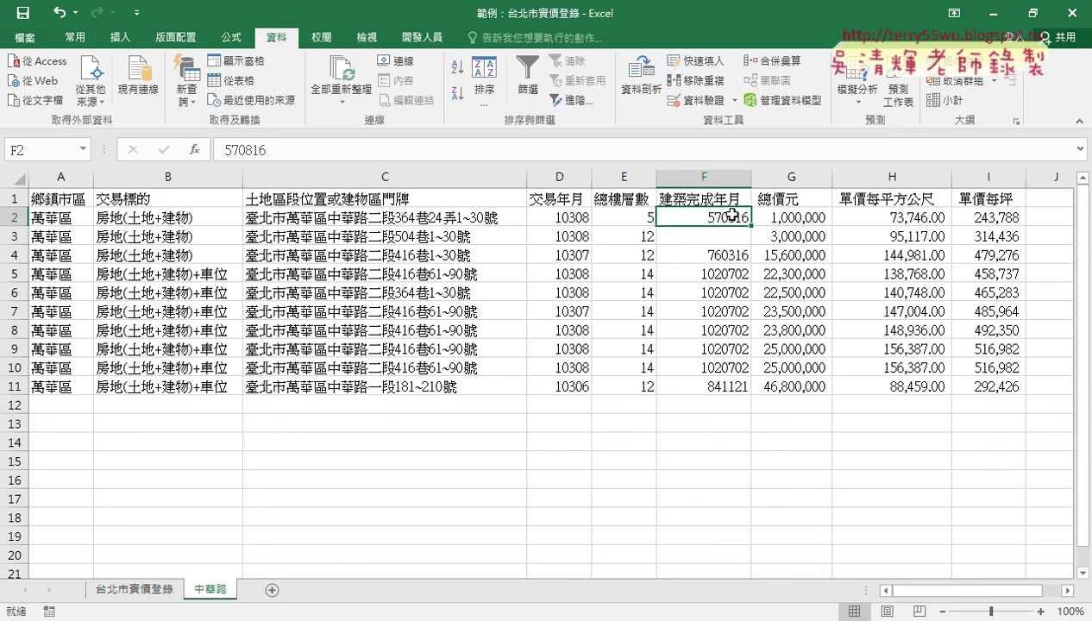
click(616, 223)
click(801, 239)
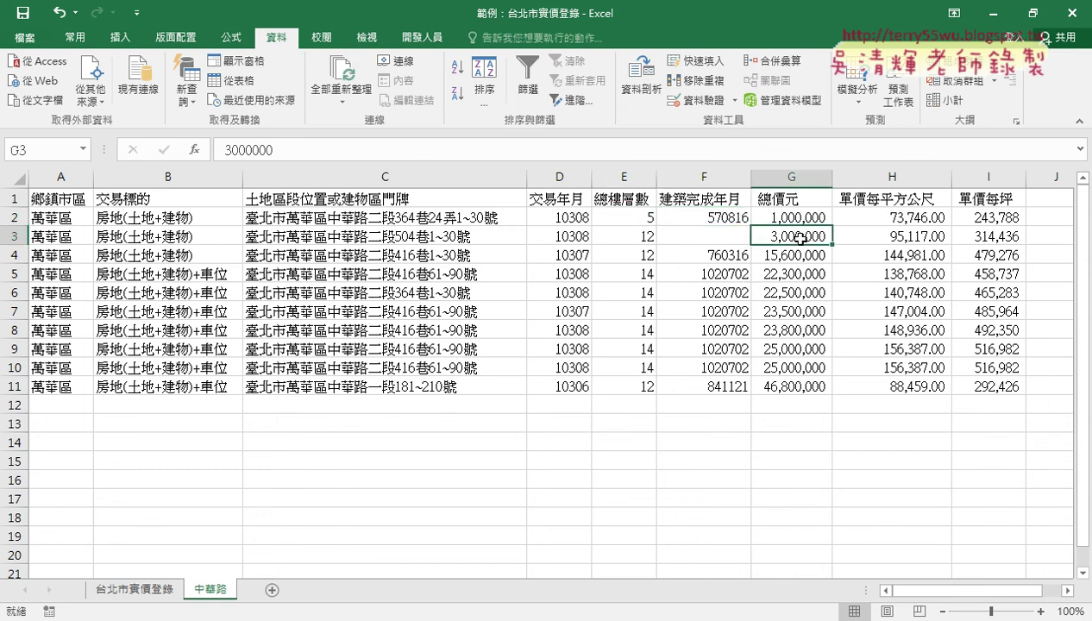
click(721, 242)
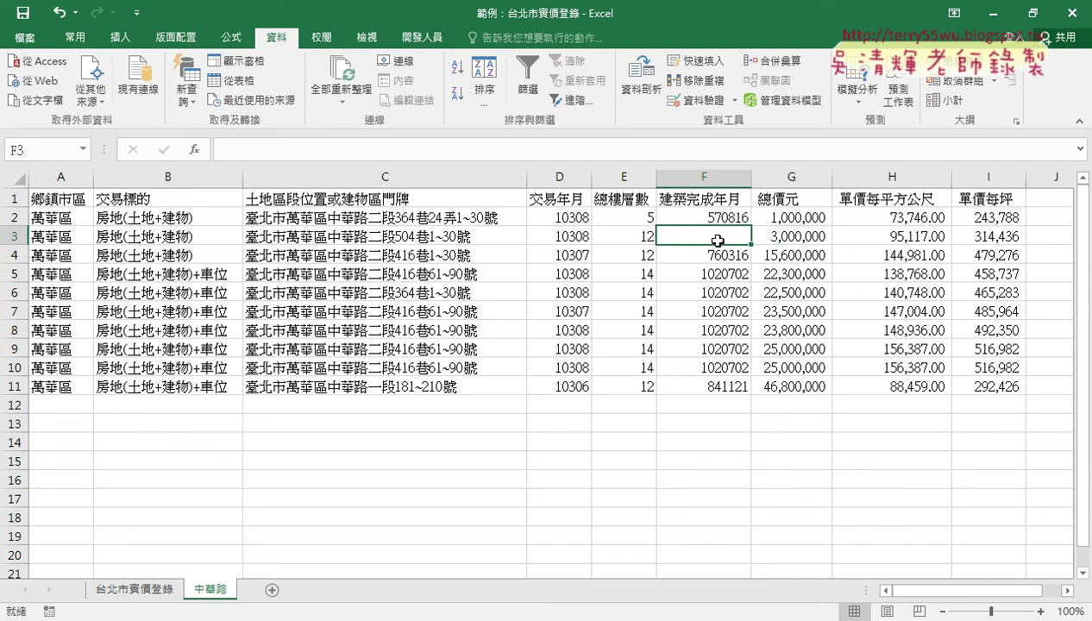
click(804, 254)
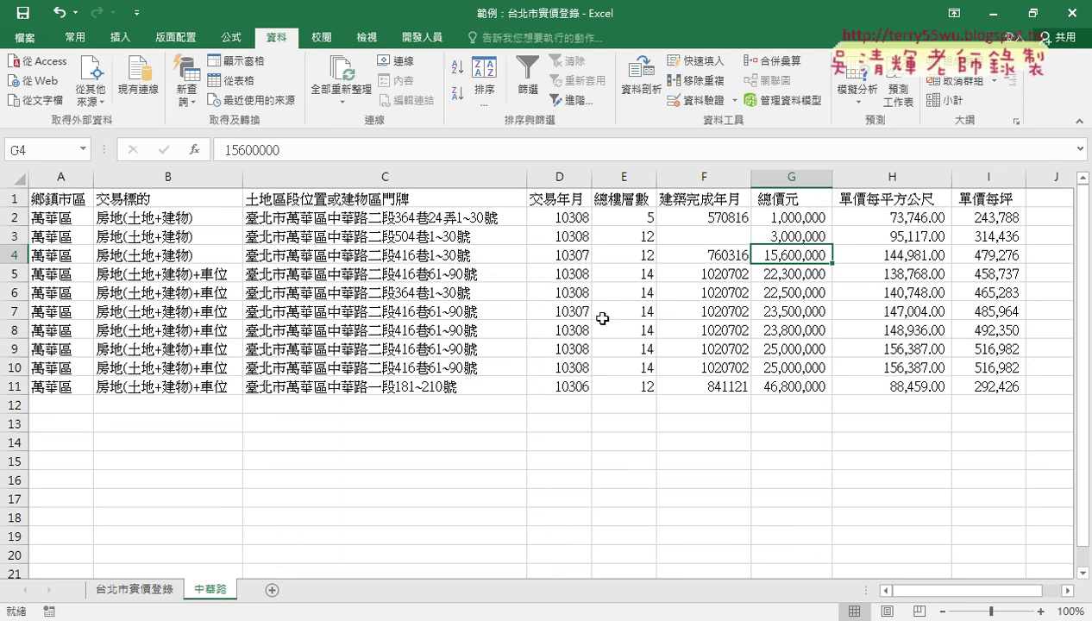
click(136, 589)
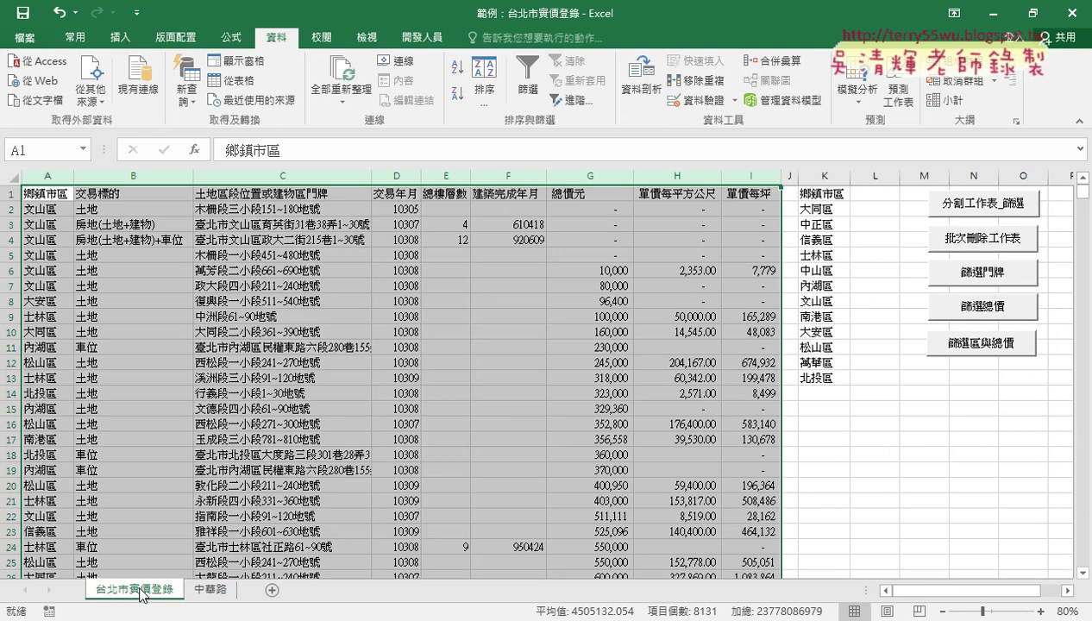
- Run the 篩選總價 macro with minimum 1000000 and maximum 5000000 total price
click(977, 308)
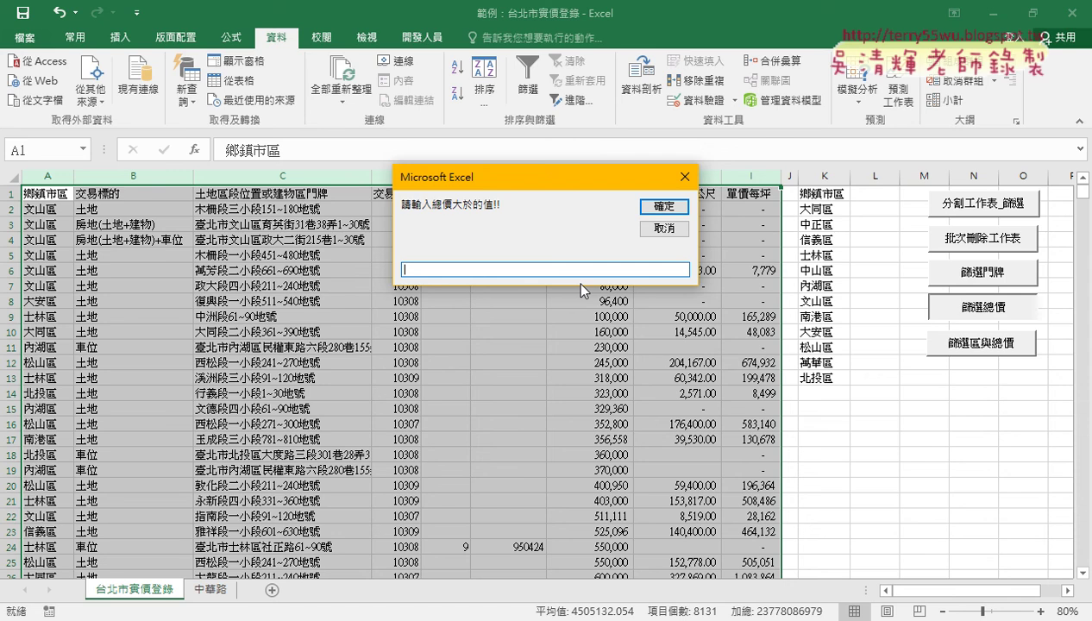
text(1)
text(000000)
key(Return)
text(5000)
text(000)
click(669, 207)
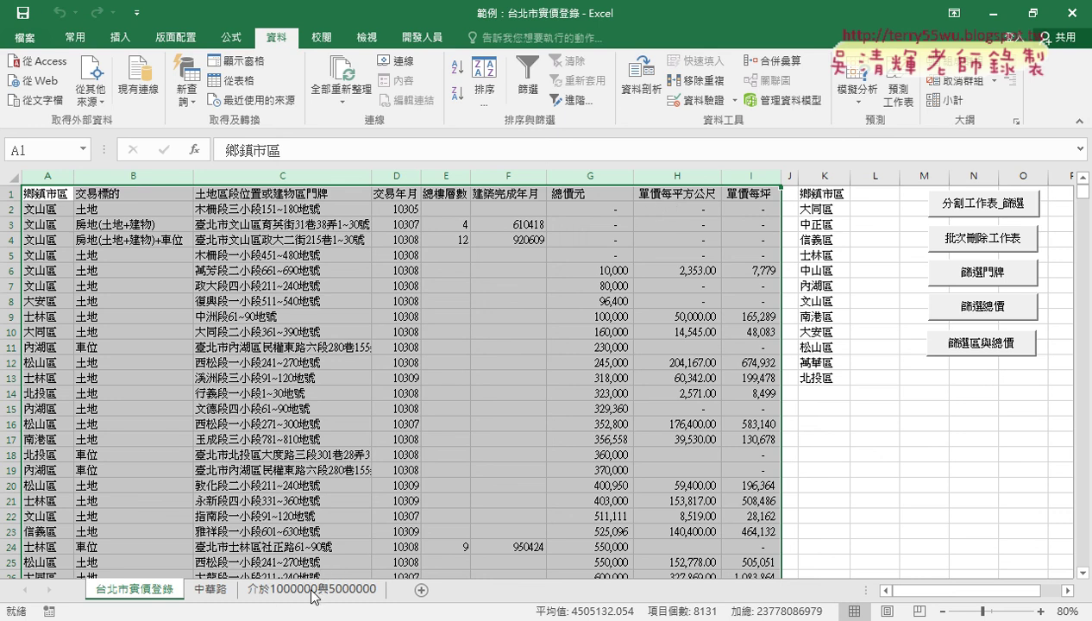
- On the 介於1000000與5000000 sheet, inspect the first results and the row 5 parking record
click(360, 590)
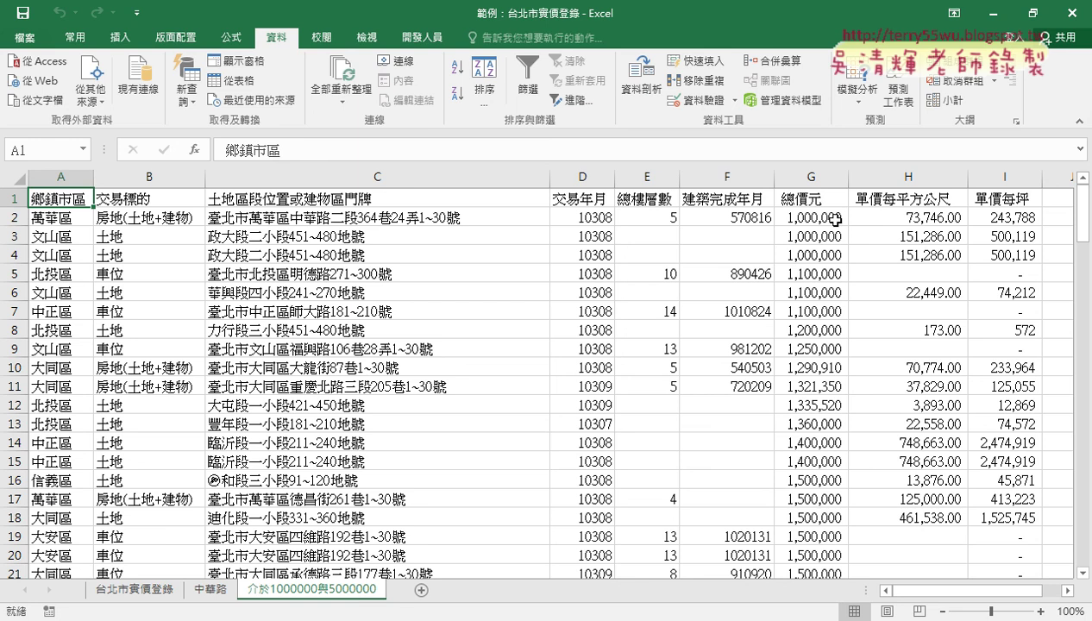
click(822, 218)
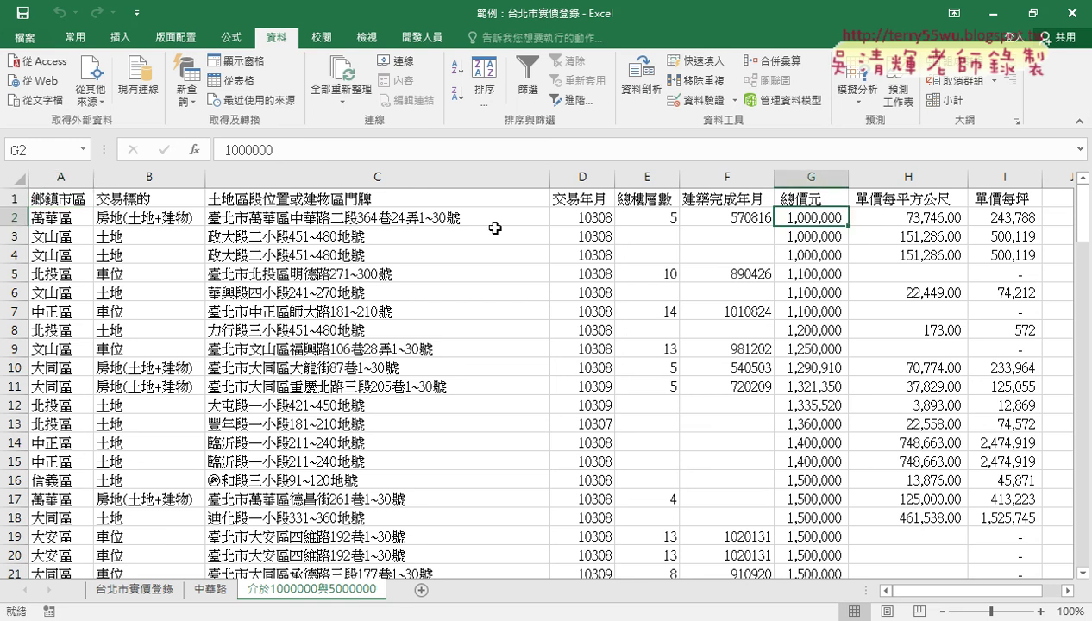
click(352, 223)
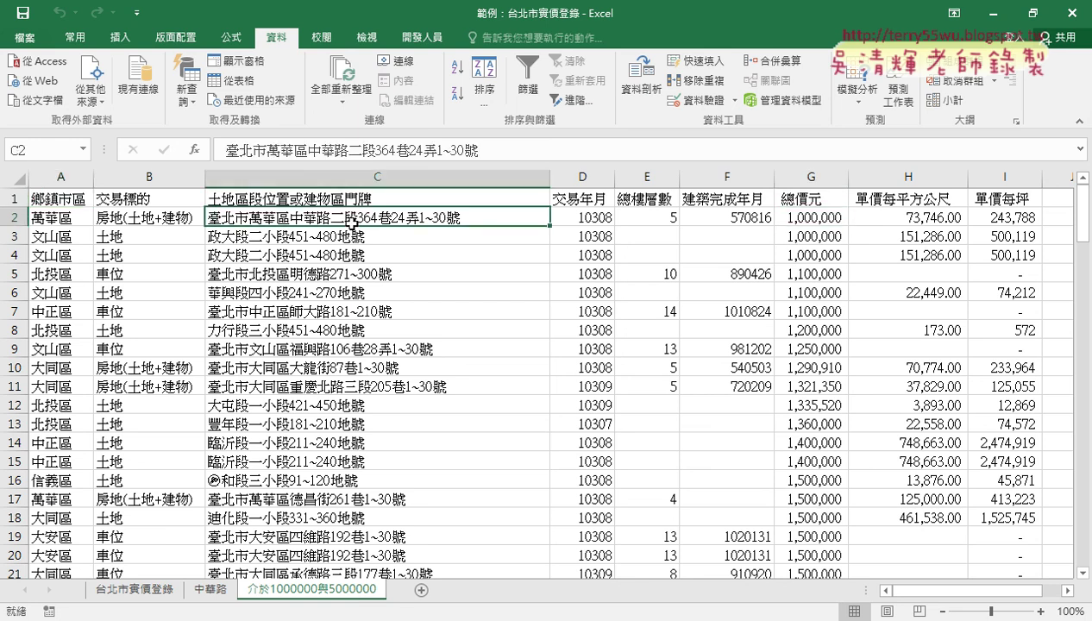
click(347, 239)
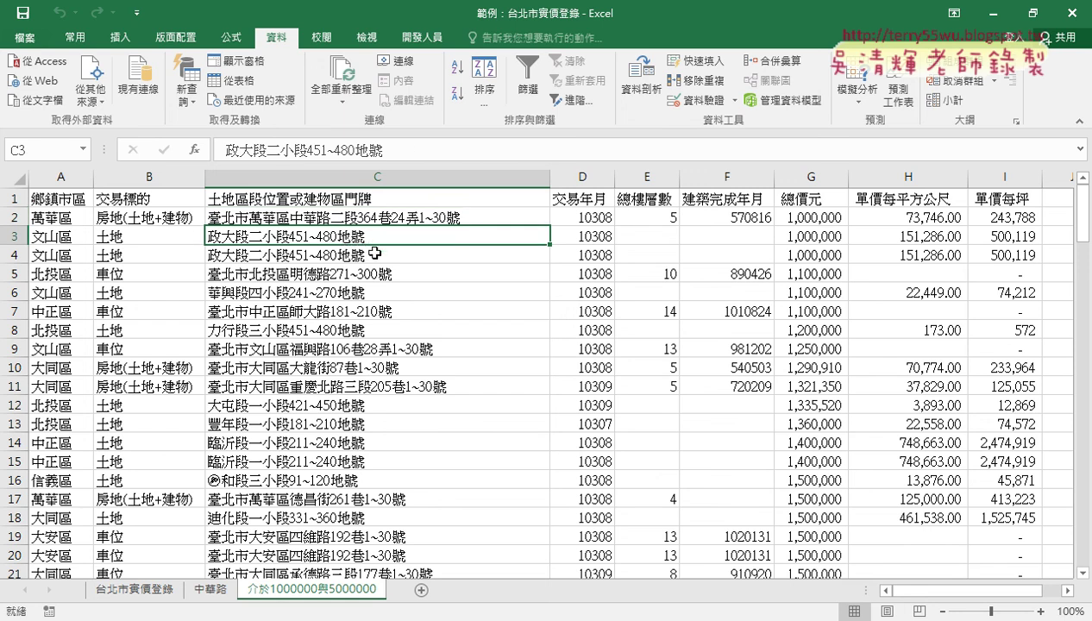
click(151, 237)
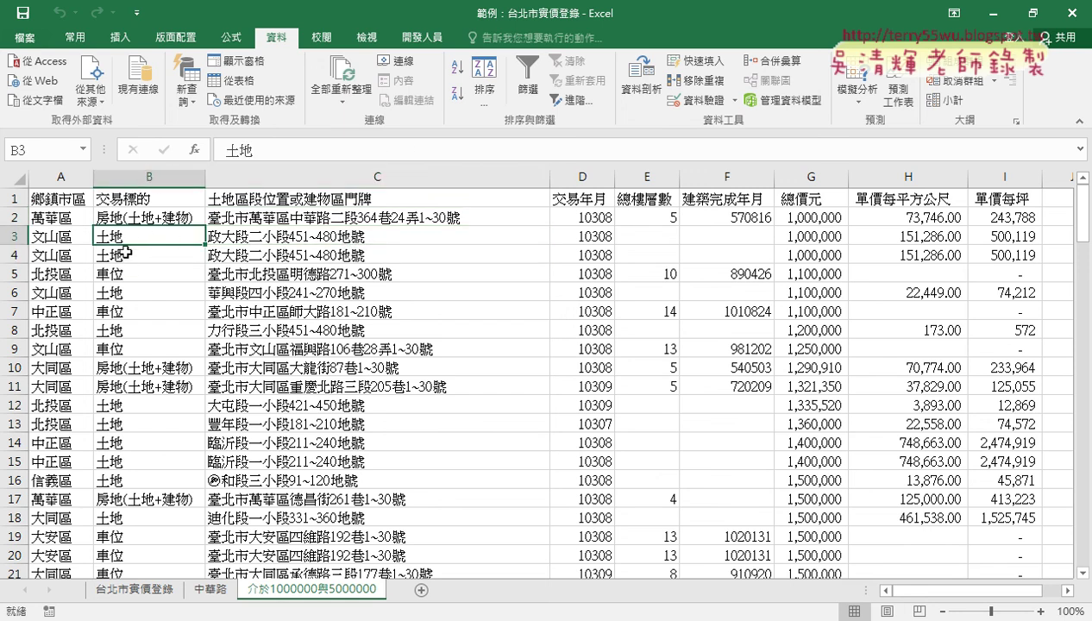
click(121, 277)
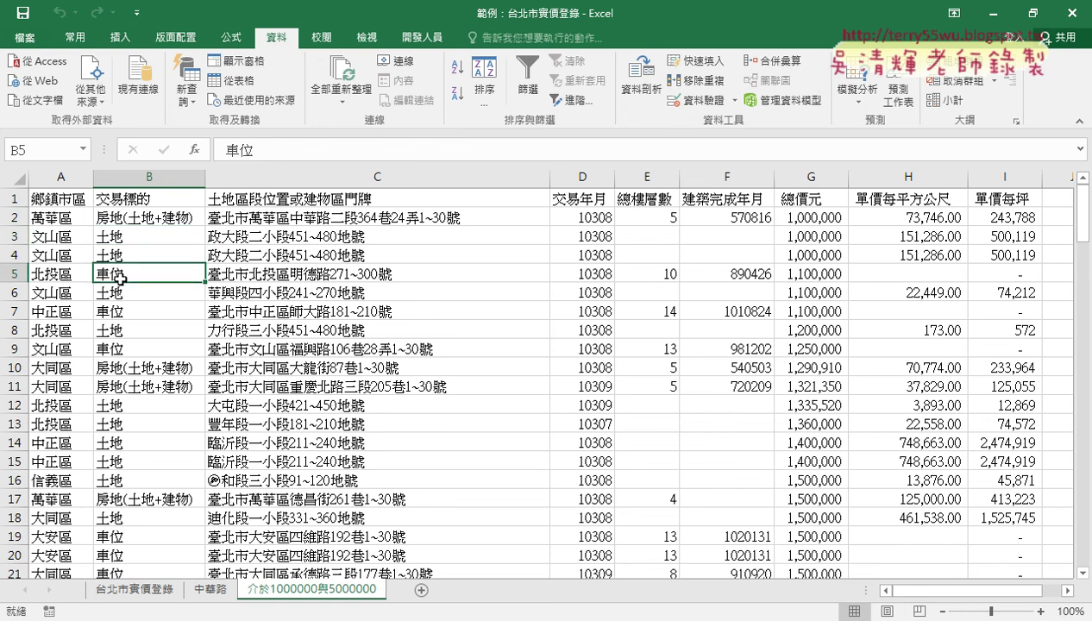
drag(151, 276, 822, 276)
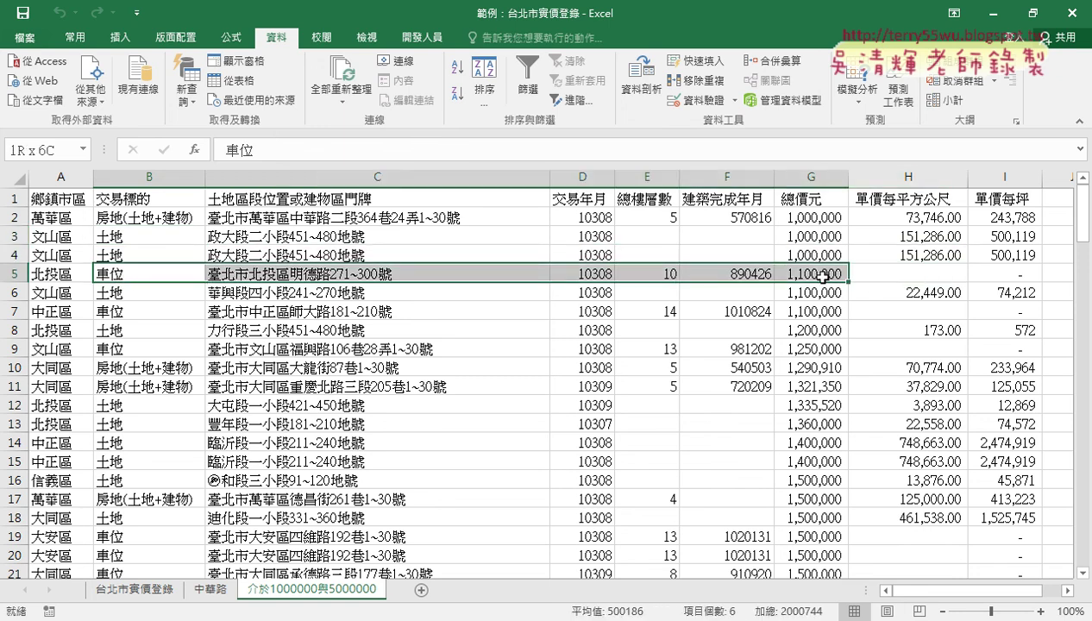
- Review the records in rows 10, 11, 17 and 19 of the filtered results
click(187, 368)
drag(187, 368, 816, 369)
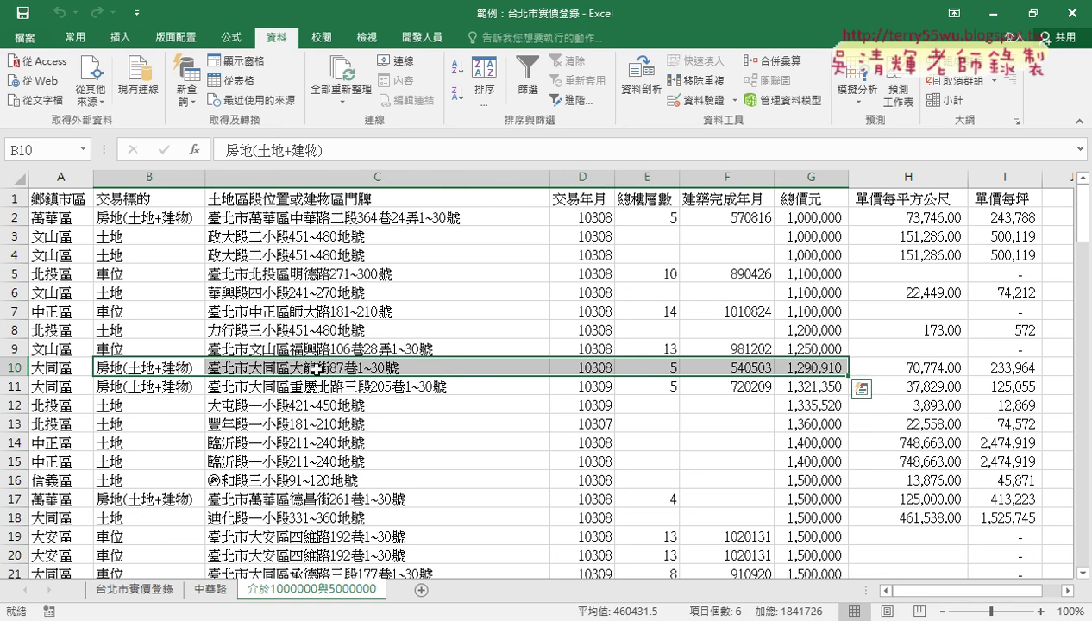
click(775, 387)
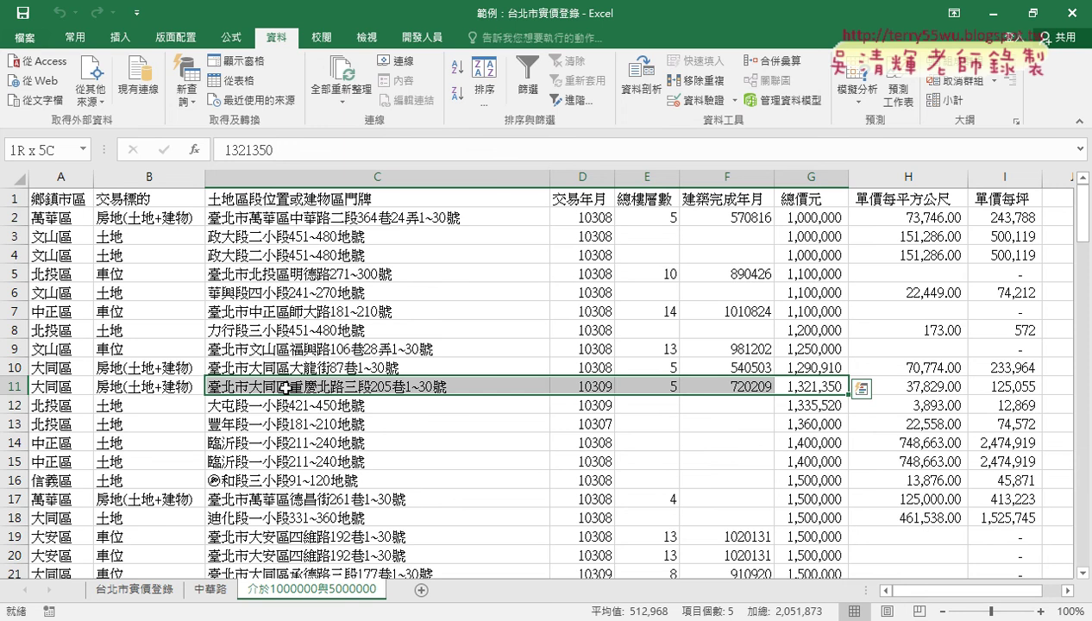
drag(321, 389, 336, 389)
scroll(336, 389, down, 2)
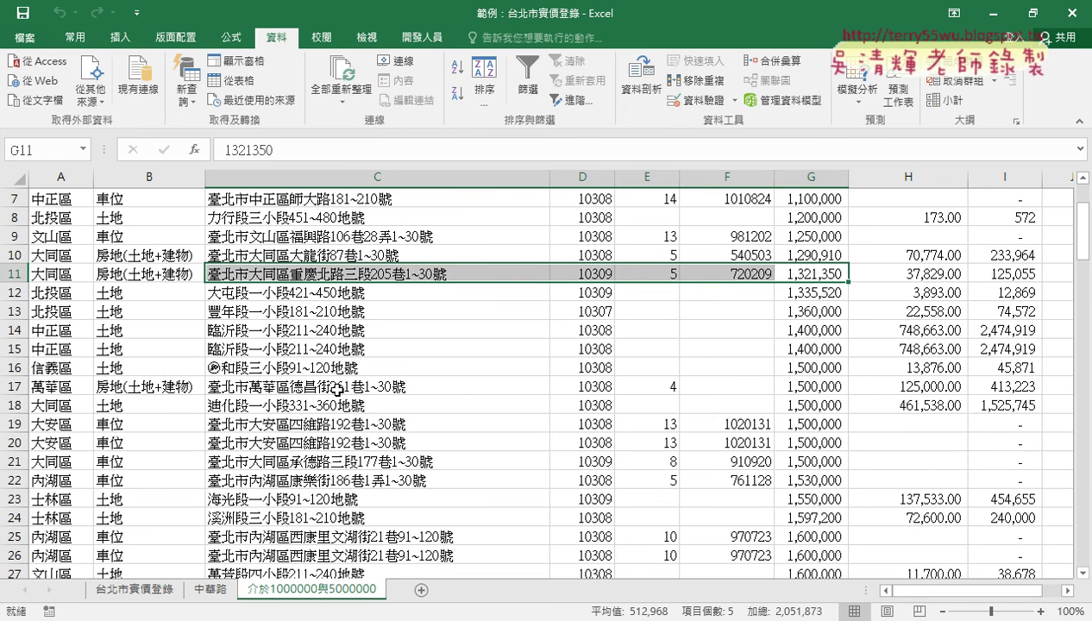
click(299, 390)
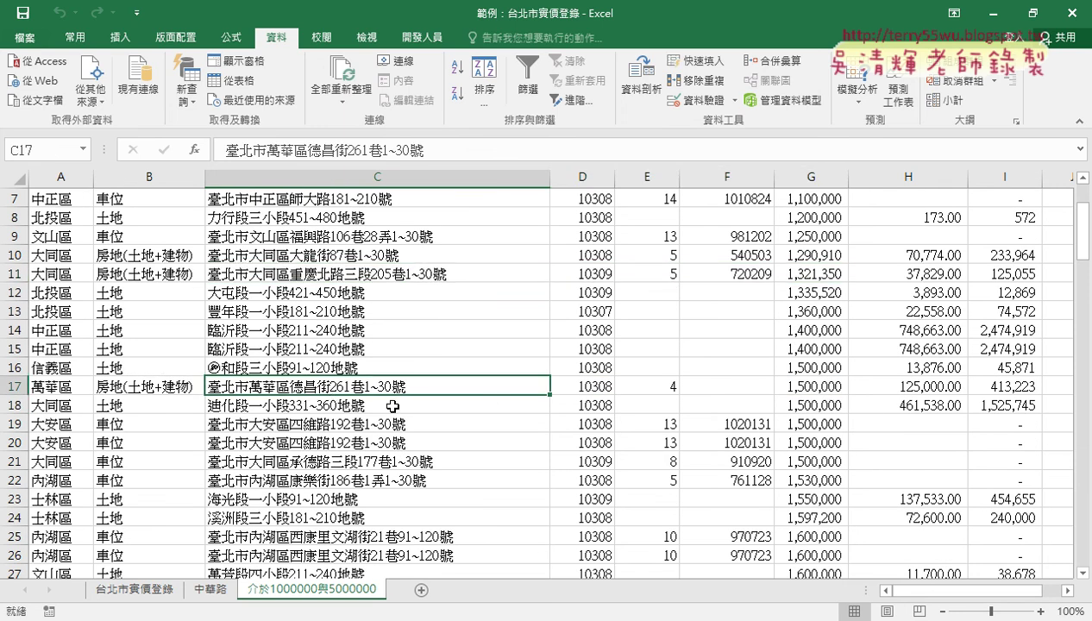
scroll(389, 403, down, 1)
scroll(298, 387, down, 1)
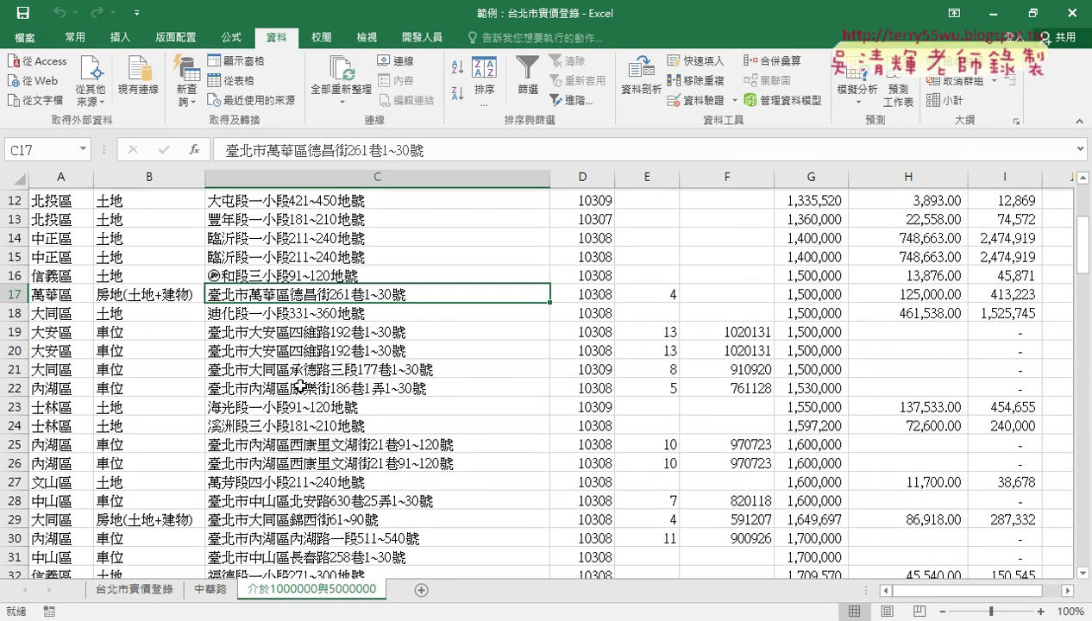
click(301, 310)
mouse_move(323, 311)
mouse_down()
mouse_move(187, 324)
mouse_move(141, 310)
mouse_up()
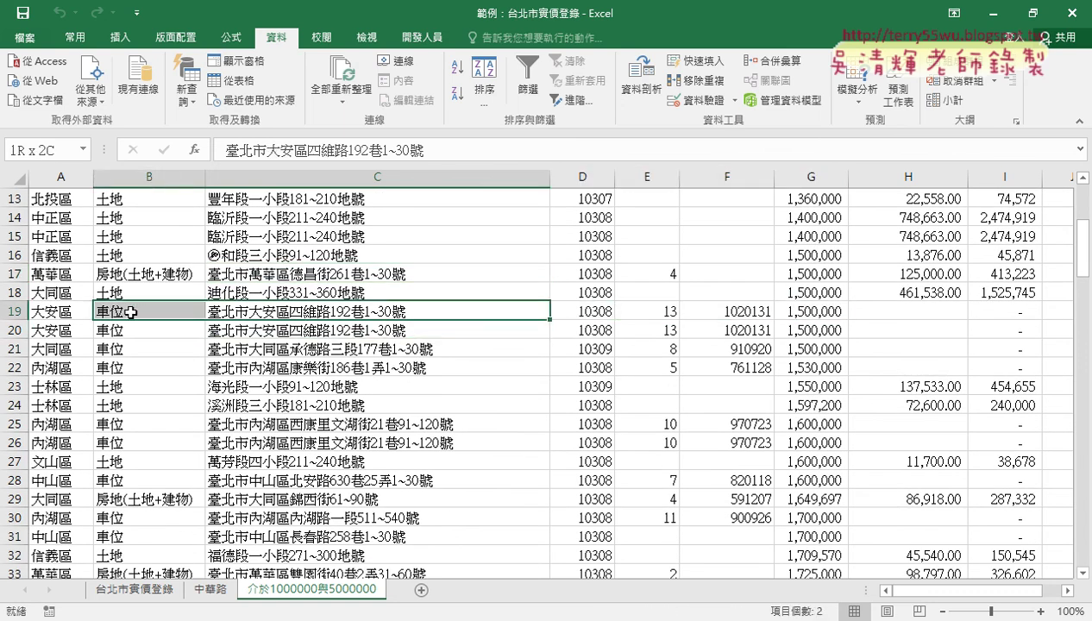
- Select the transaction-type column, then bring the 單元05 File Explorer window to the front
scroll(142, 223, up, 2)
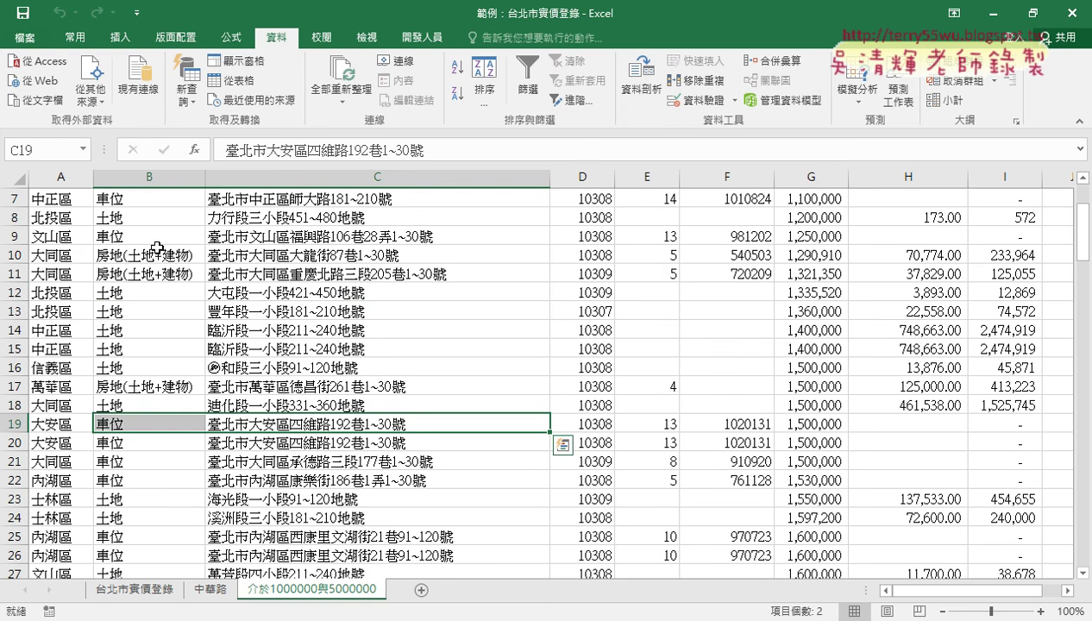
scroll(146, 224, up, 2)
click(152, 176)
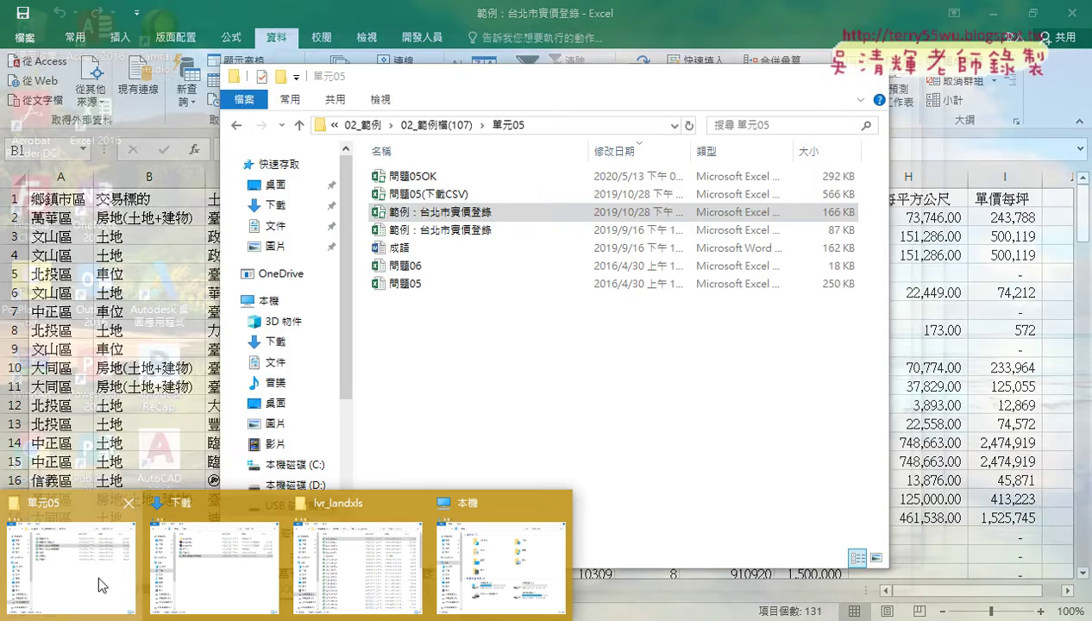
click(97, 585)
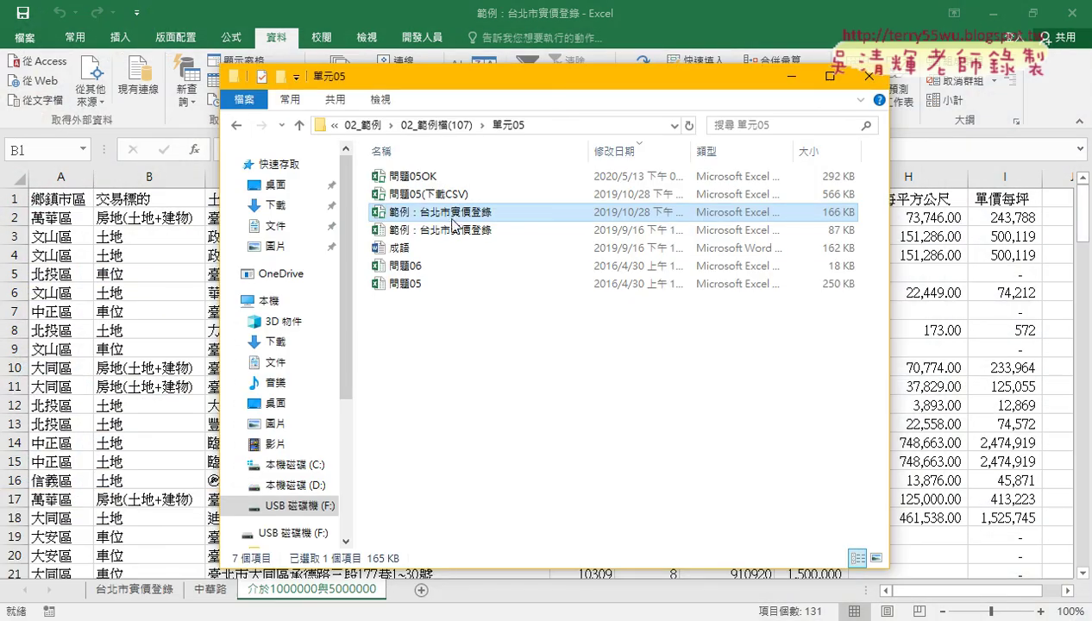